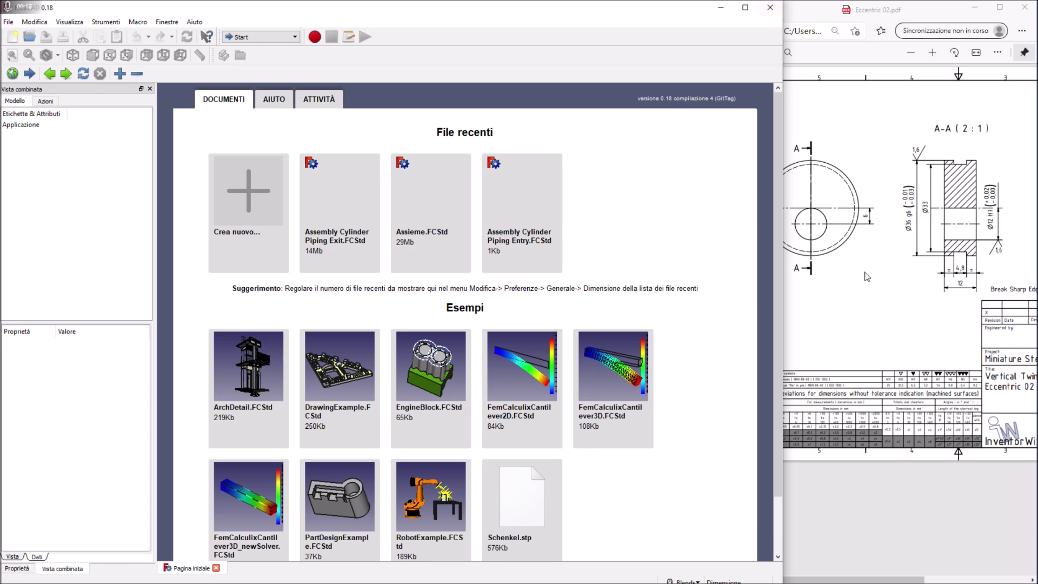
Widen the PDF viewer beside FreeCAD and show the Assembly Eccentric drawing full-screen.
{"action": "left_click_drag", "start_coordinate": [783, 135], "coordinate": [707, 136]}
{"action": "left_click", "coordinate": [719, 74]}
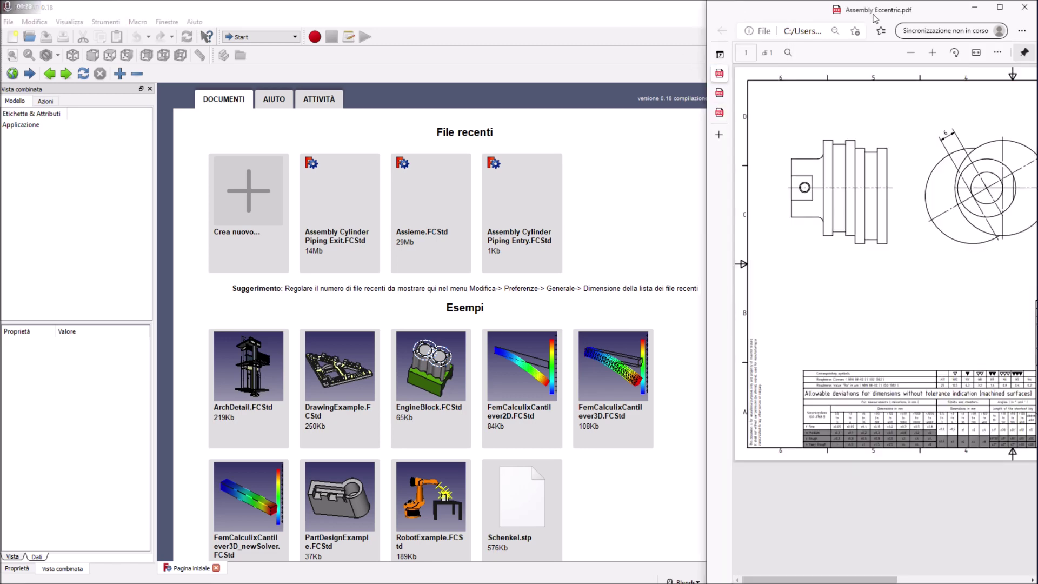
{"action": "double_click", "coordinate": [797, 9]}
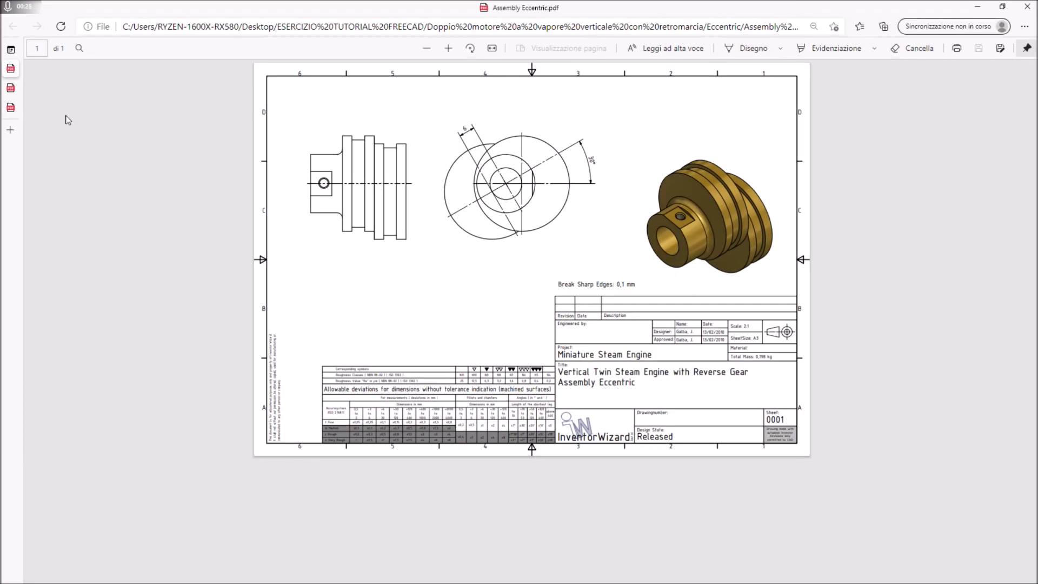
Compare the Eccentric 01 and Eccentric 02 drawings, dock Edge beside FreeCAD, and start a new document.
{"action": "left_click", "coordinate": [11, 87]}
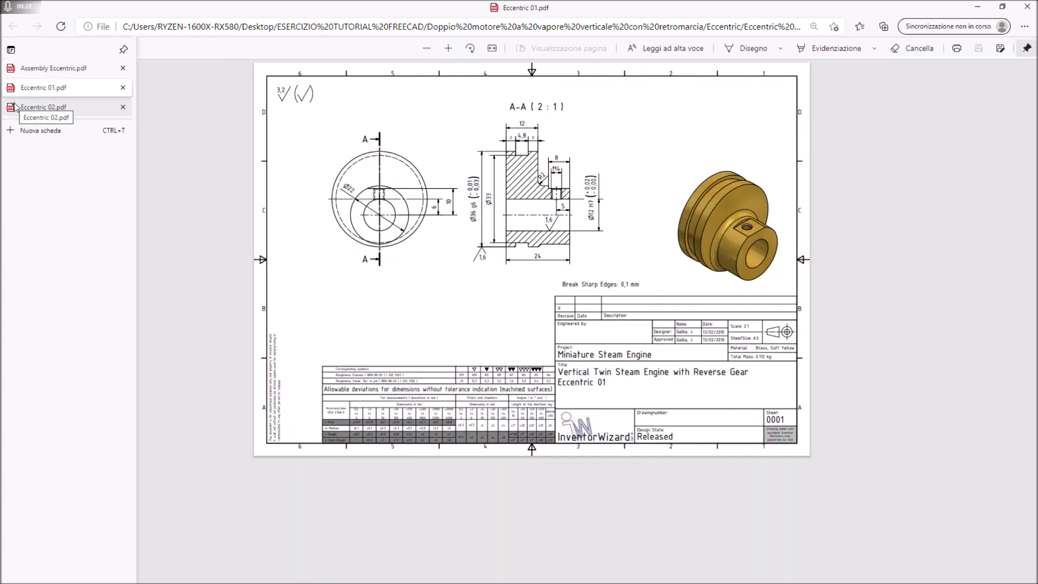
{"action": "left_click", "coordinate": [15, 107]}
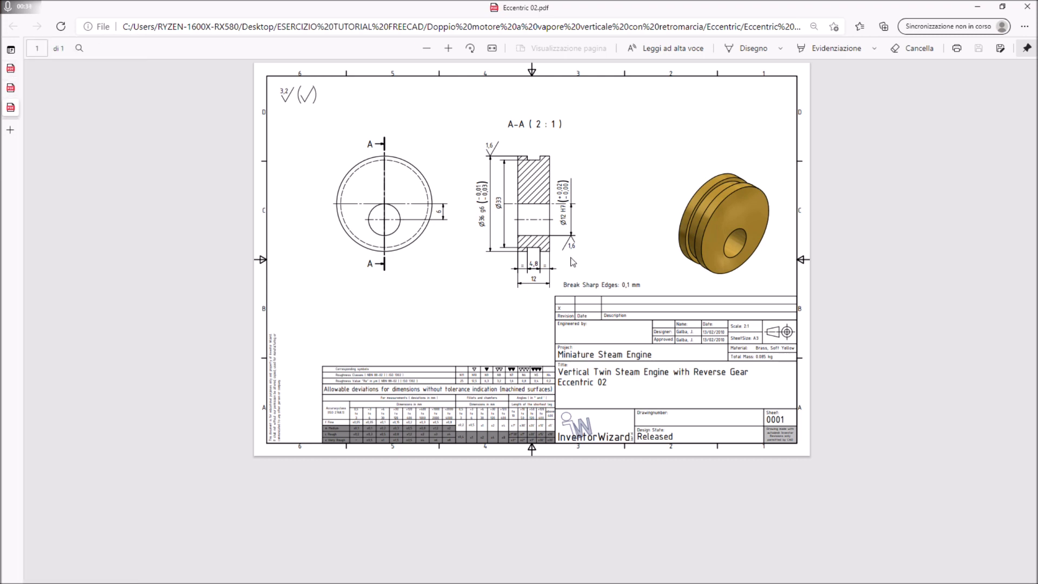
{"action": "left_click", "coordinate": [11, 87]}
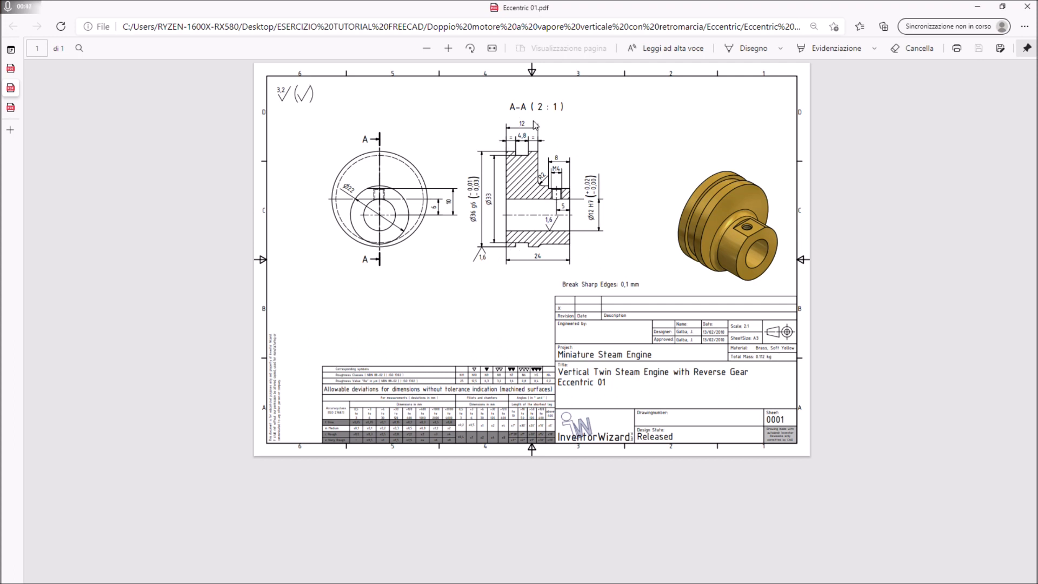
{"action": "left_click", "coordinate": [12, 107]}
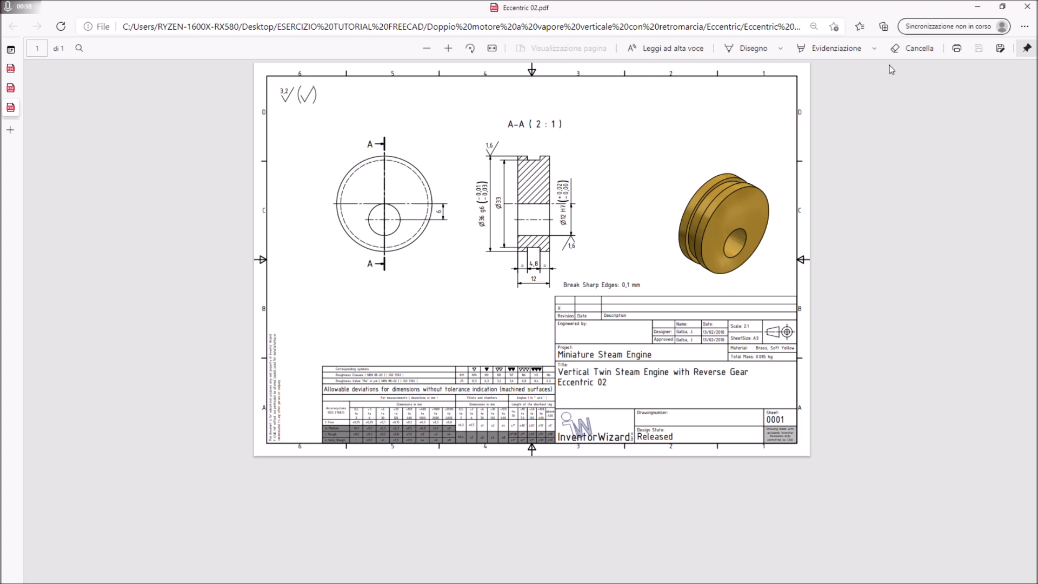
{"action": "left_click", "coordinate": [1002, 7]}
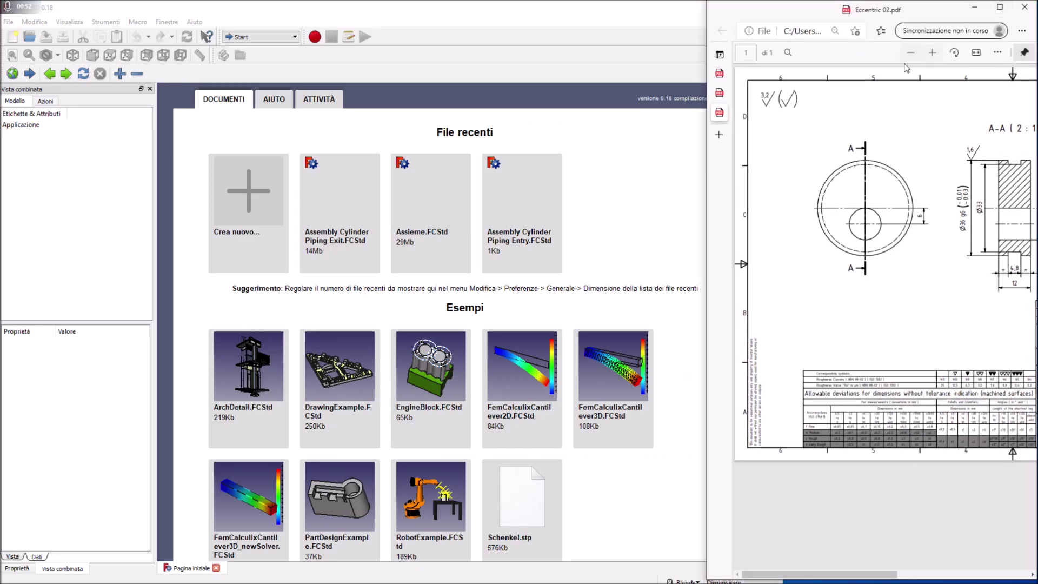
{"action": "left_click", "coordinate": [242, 224]}
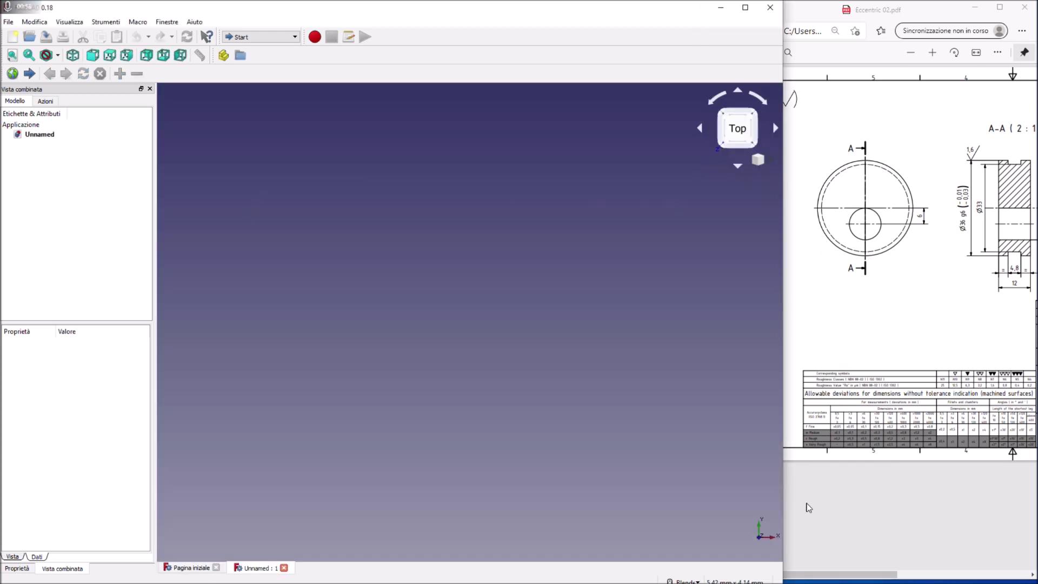
Save the new document inside the Eccentric folder under the name Eccentric 01.
{"action": "left_click", "coordinate": [46, 37]}
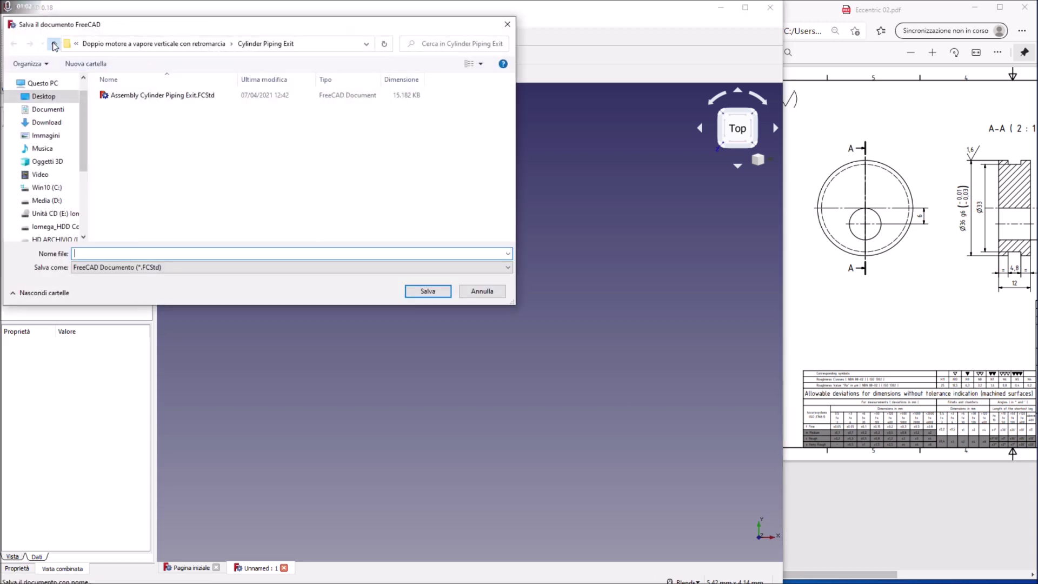
{"action": "left_click", "coordinate": [54, 44]}
{"action": "left_click", "coordinate": [141, 120]}
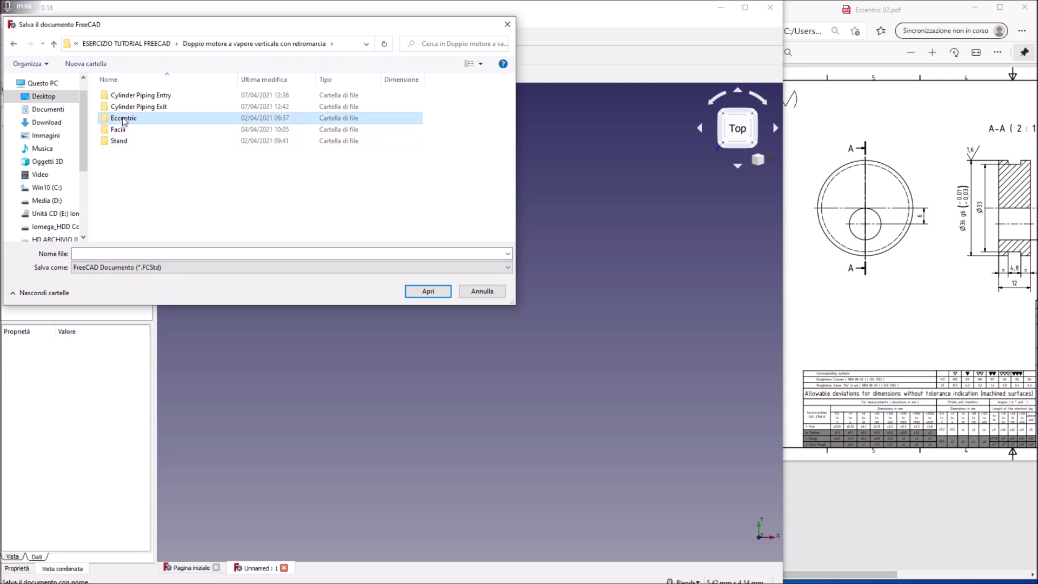
{"action": "double_click", "coordinate": [124, 121]}
{"action": "left_click", "coordinate": [127, 254]}
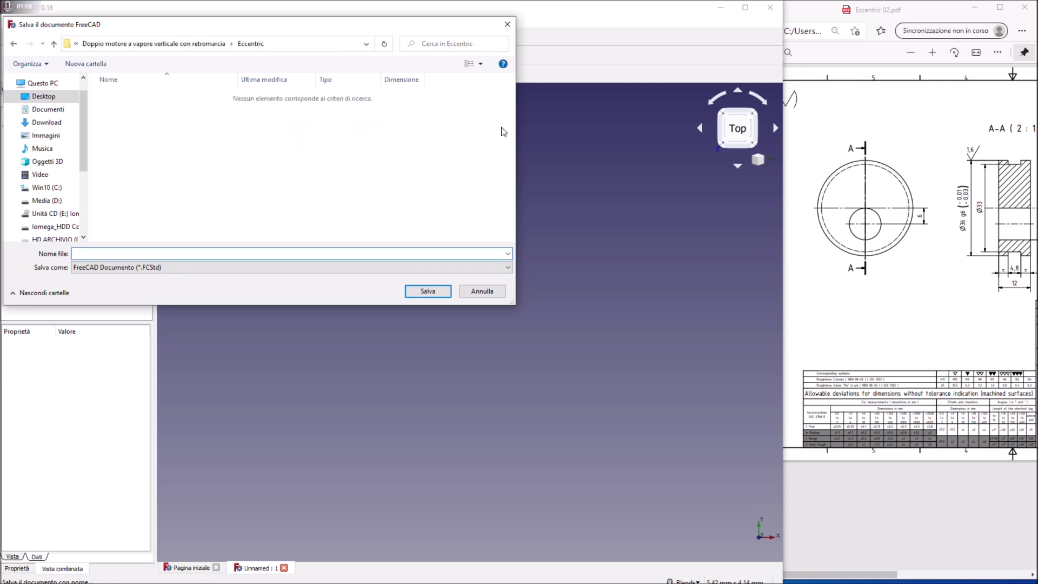
{"action": "type", "text": "Eccent"}
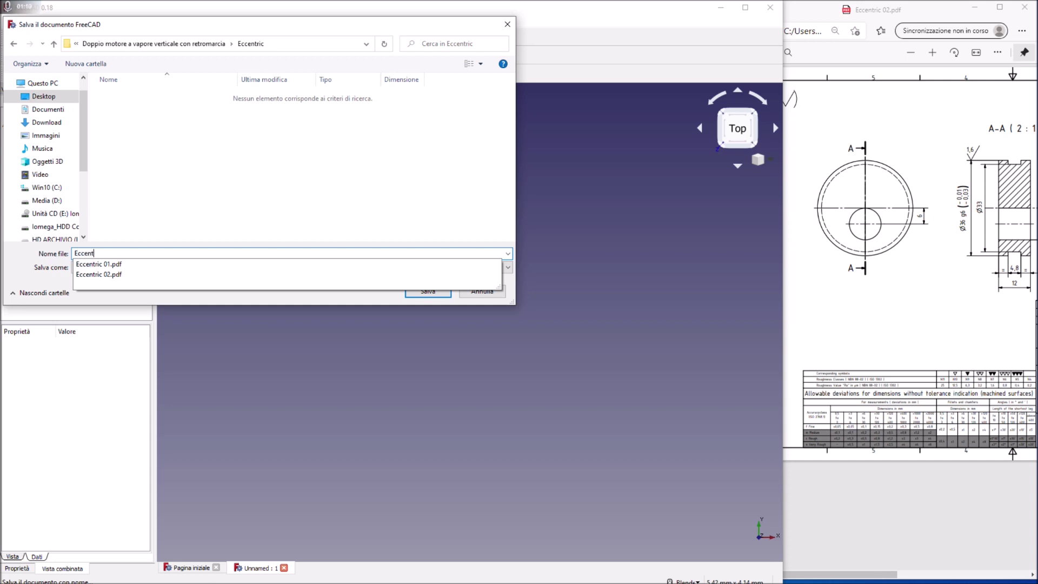
{"action": "type", "text": "ric 01"}
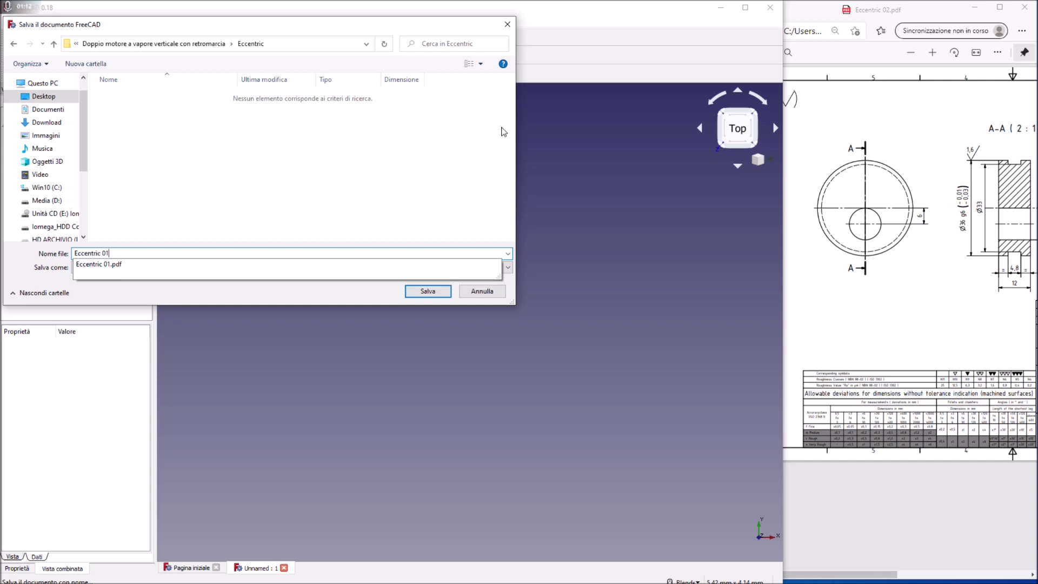
{"action": "key", "text": "Return"}
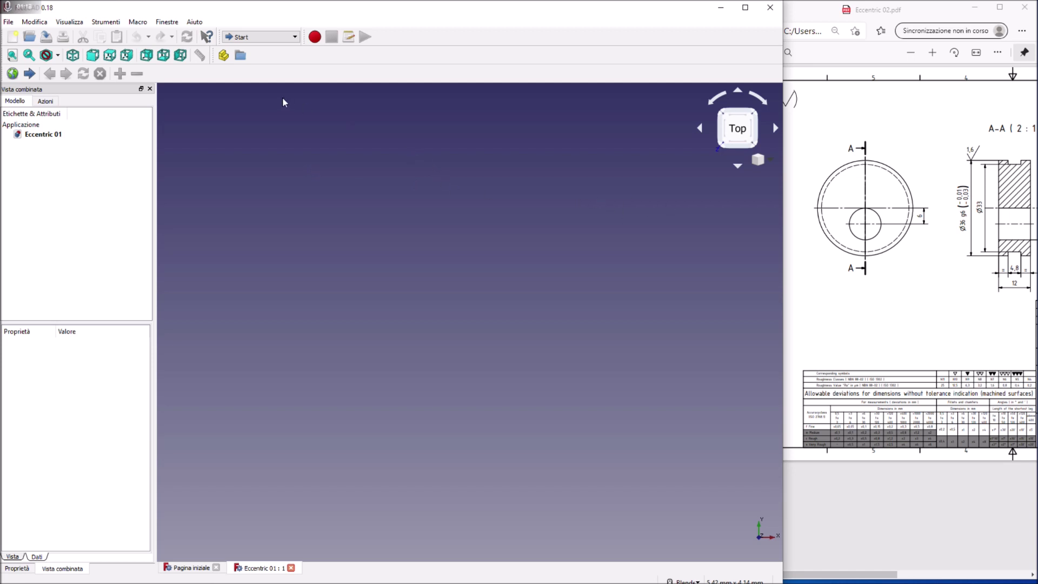
Switch to the Part workbench and set the empty scene to an isometric view.
{"action": "key", "text": "shift+Right"}
{"action": "key", "text": "shift+Right"}
{"action": "left_click", "coordinate": [252, 38]}
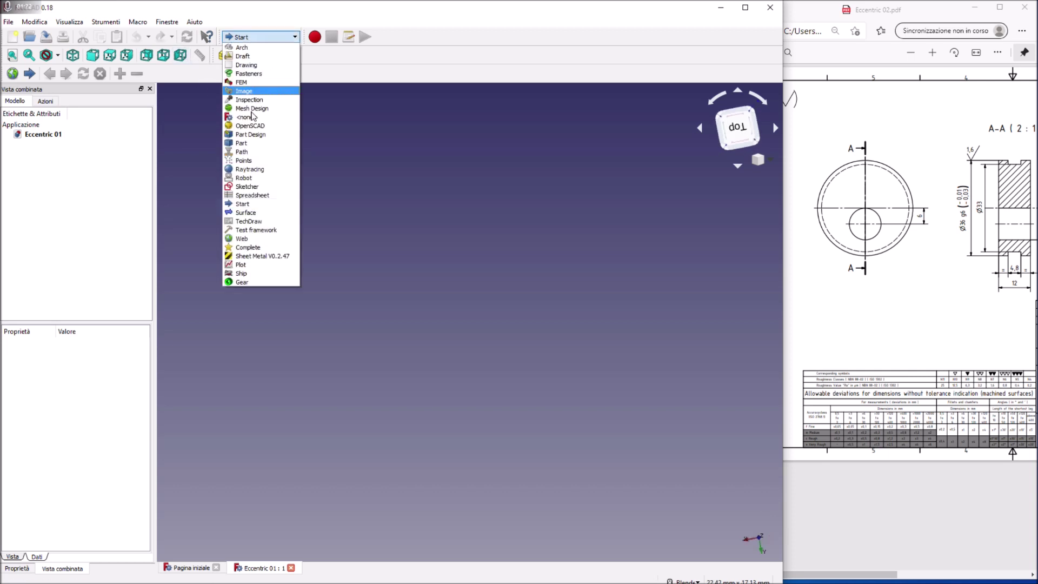
{"action": "left_click", "coordinate": [259, 150]}
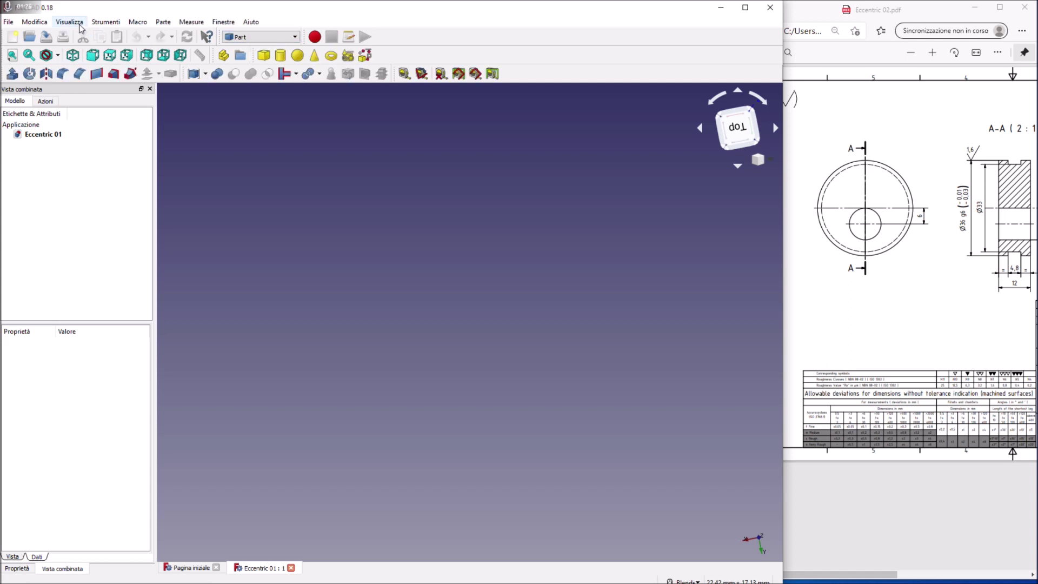
{"action": "left_click", "coordinate": [80, 26]}
{"action": "mouse_move", "coordinate": [83, 216]}
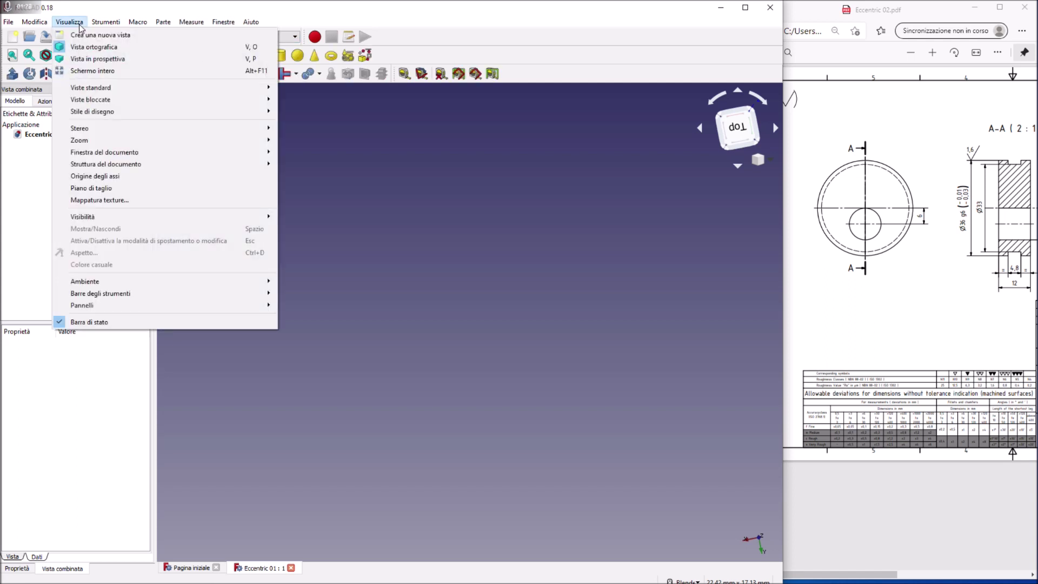
{"action": "left_click", "coordinate": [107, 182]}
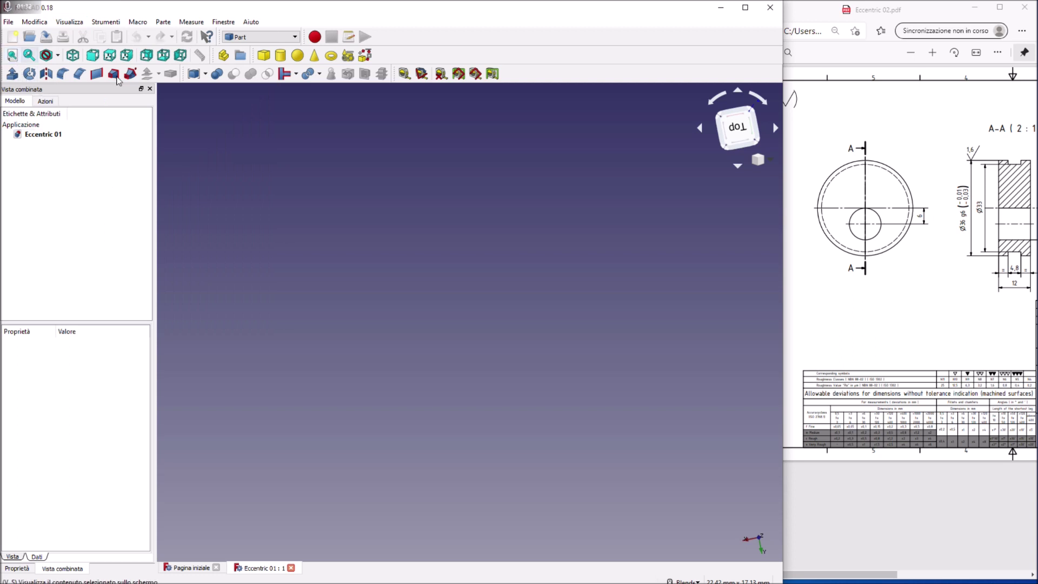
{"action": "left_click", "coordinate": [76, 57]}
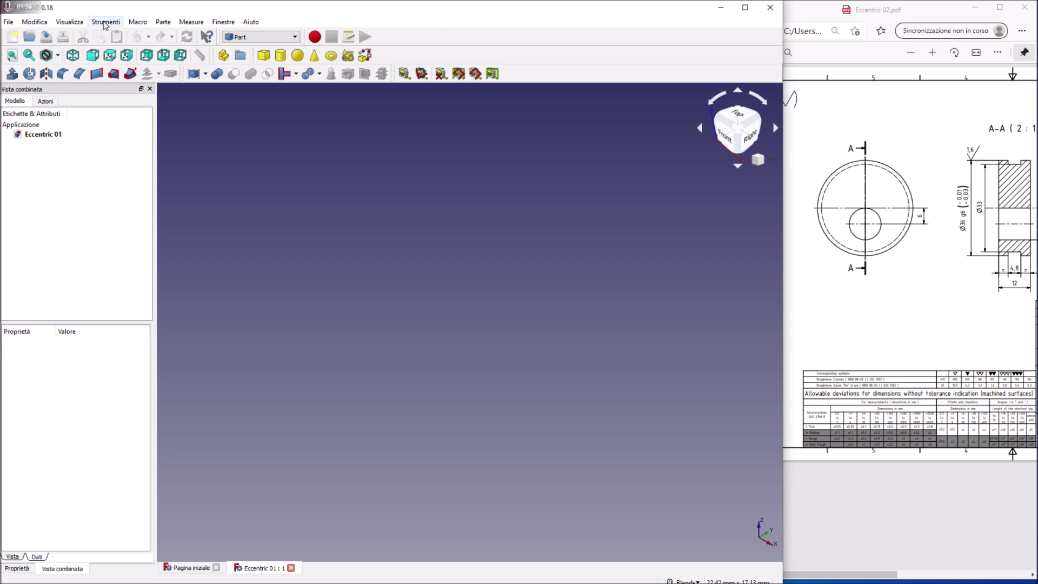
Browse the Visualizza and Modifica menus without changing anything.
{"action": "left_click", "coordinate": [69, 21]}
{"action": "left_click", "coordinate": [97, 177]}
{"action": "left_click", "coordinate": [45, 26]}
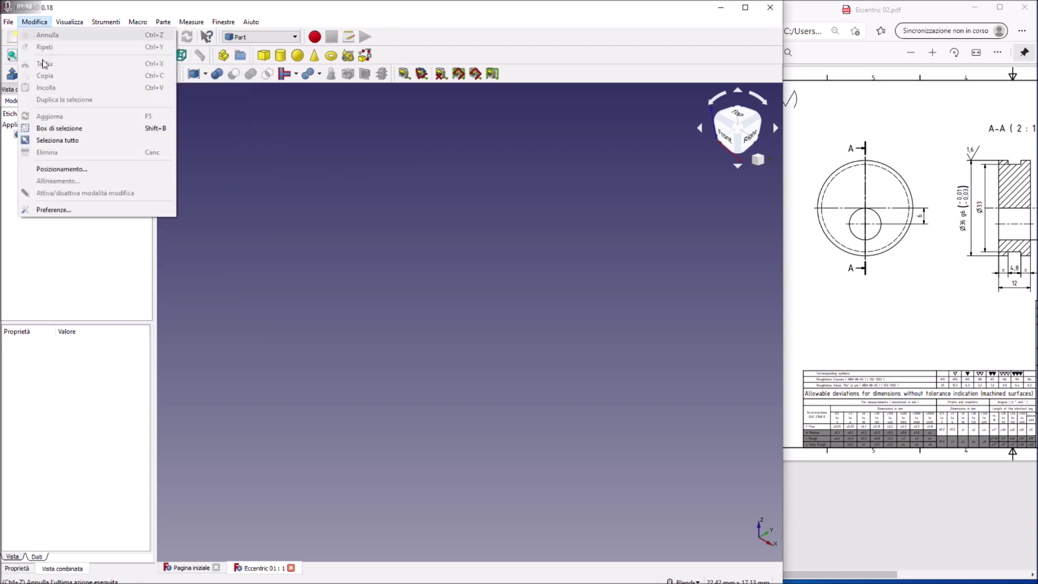
{"action": "left_click", "coordinate": [301, 77]}
Add a default Cilindro and orbit it nearly upright with the axis cross shown.
{"action": "left_click", "coordinate": [280, 54]}
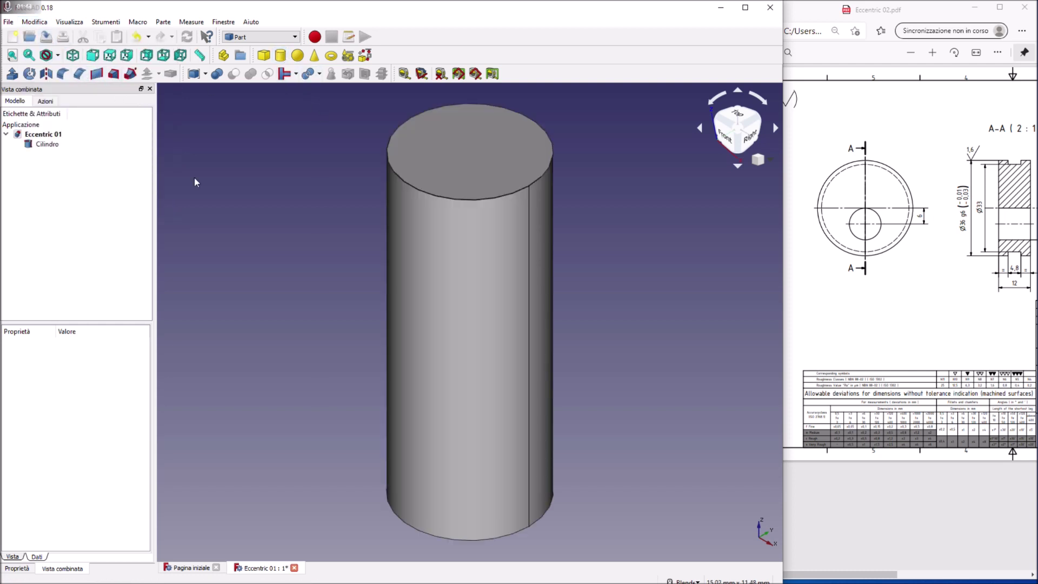
{"action": "middle_click_drag", "start_coordinate": [260, 259], "coordinate": [378, 232]}
{"action": "left_click", "coordinate": [84, 21]}
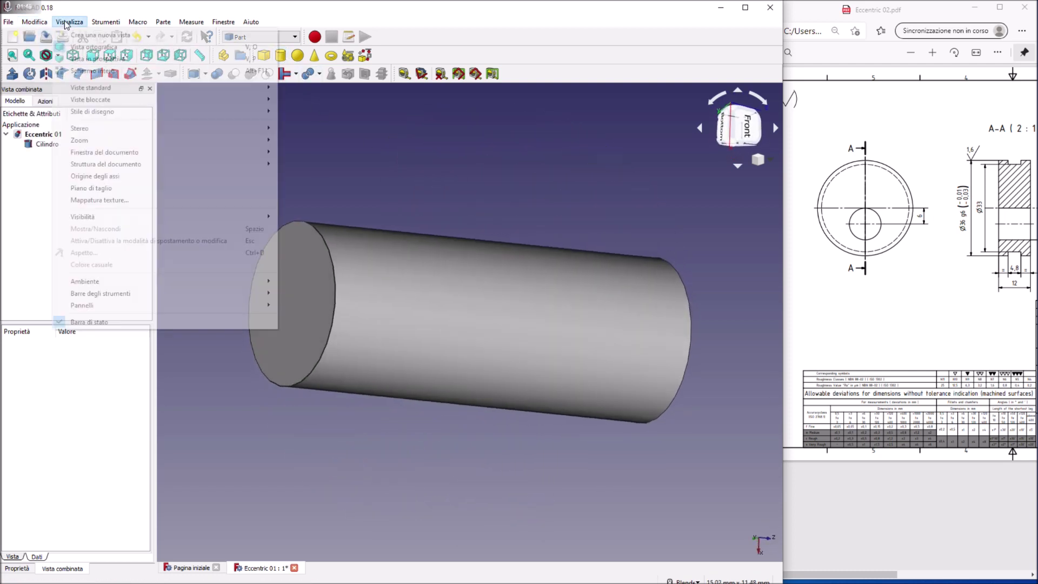
{"action": "left_click", "coordinate": [99, 178]}
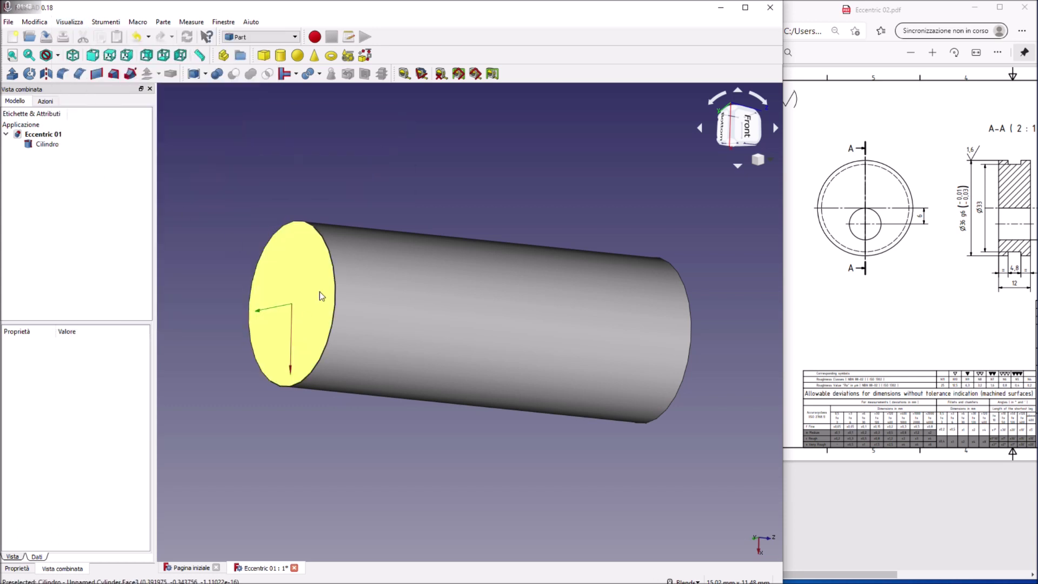
{"action": "middle_click_drag", "start_coordinate": [369, 192], "coordinate": [411, 281]}
{"action": "middle_click_drag", "start_coordinate": [443, 325], "coordinate": [475, 355]}
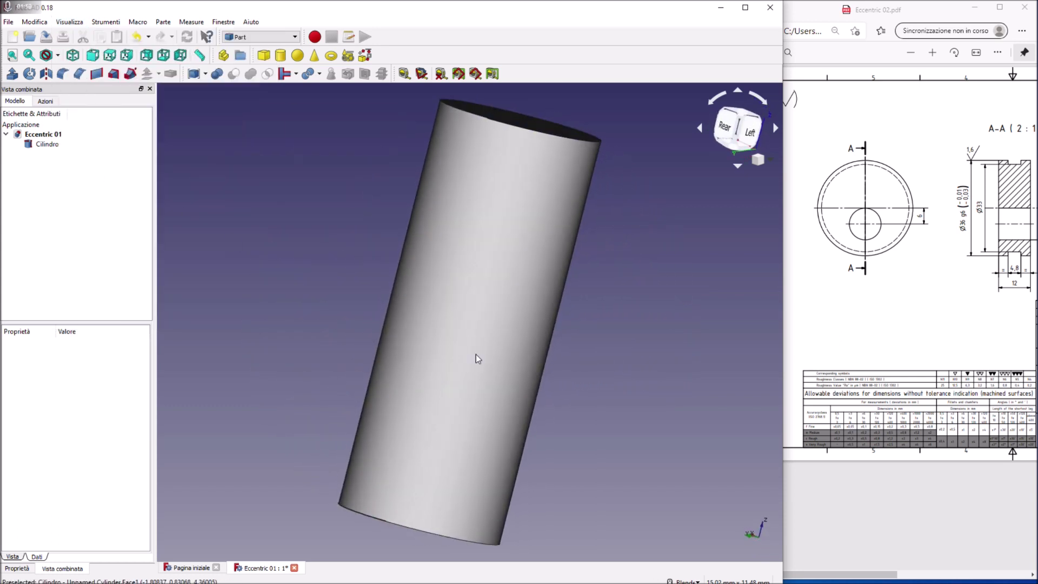
{"action": "middle_click_drag", "start_coordinate": [579, 273], "coordinate": [648, 292]}
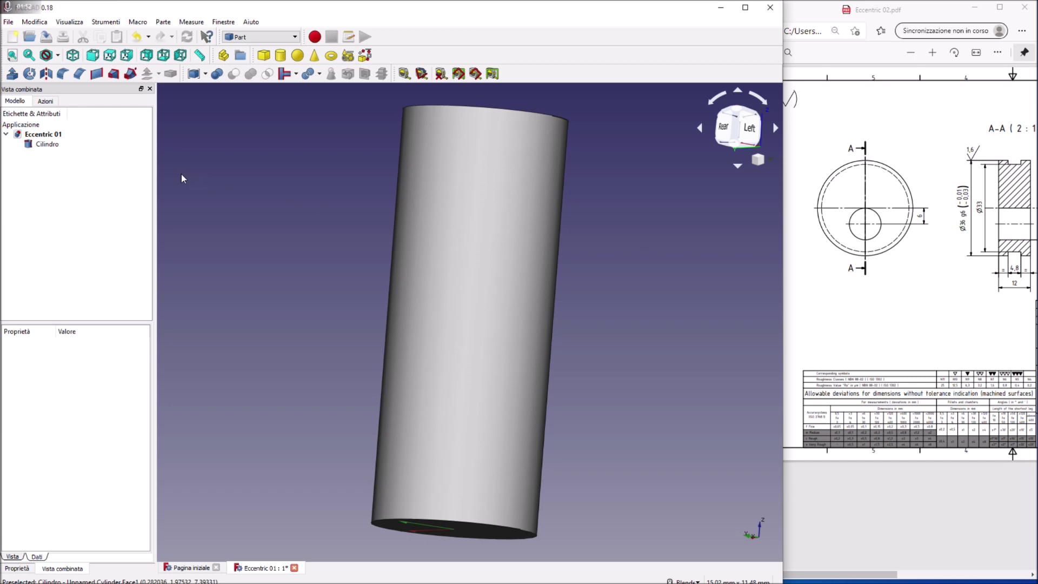
Set the Cilindro radius to 3,60 mm and add a second cylinder, Cilindro001.
{"action": "left_click", "coordinate": [49, 144]}
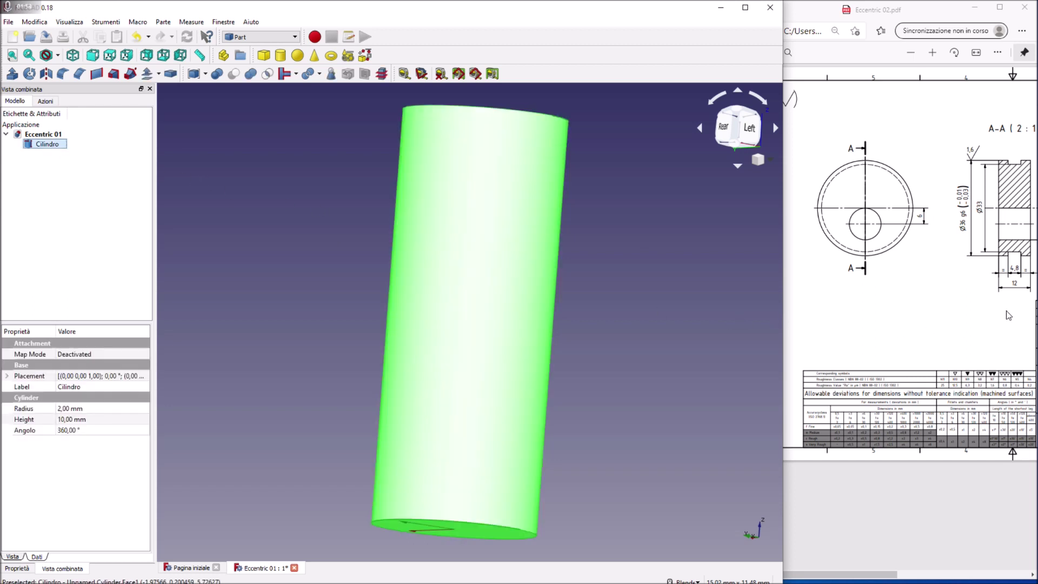
{"action": "left_click", "coordinate": [81, 409]}
{"action": "type", "text": "12-"}
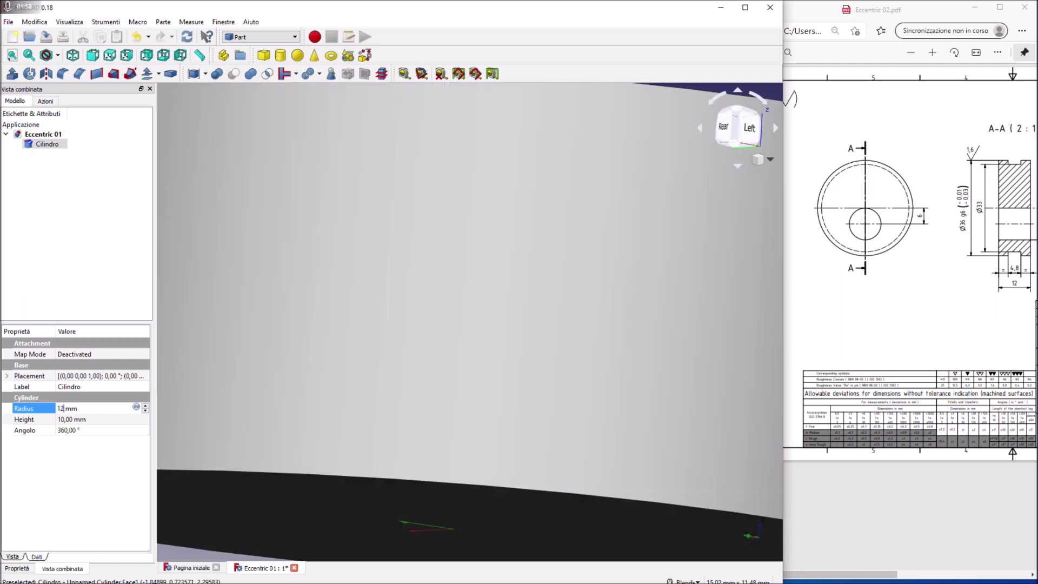
{"action": "type", "text": "4,"}
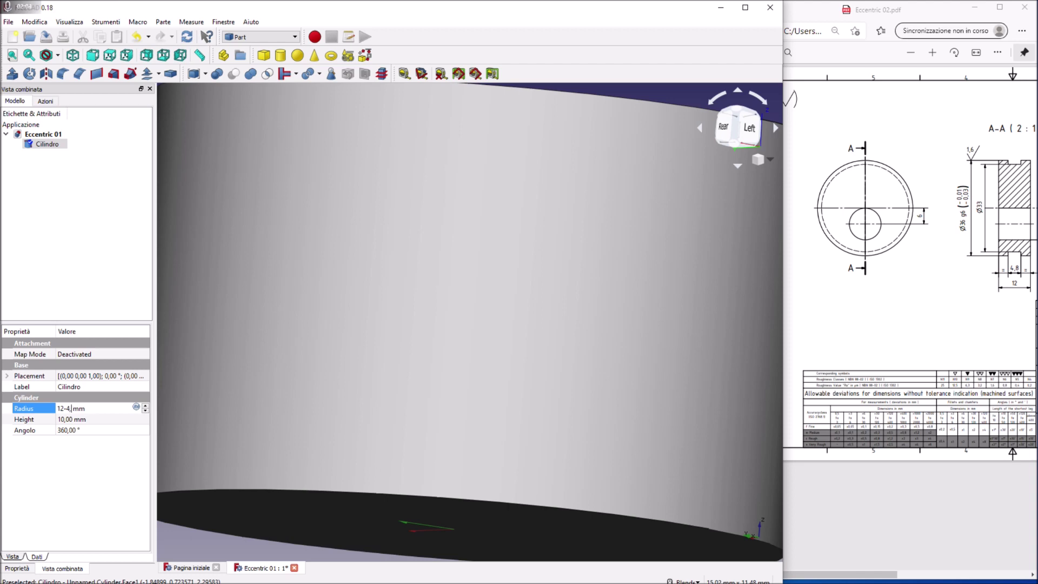
{"action": "type", "text": "8"}
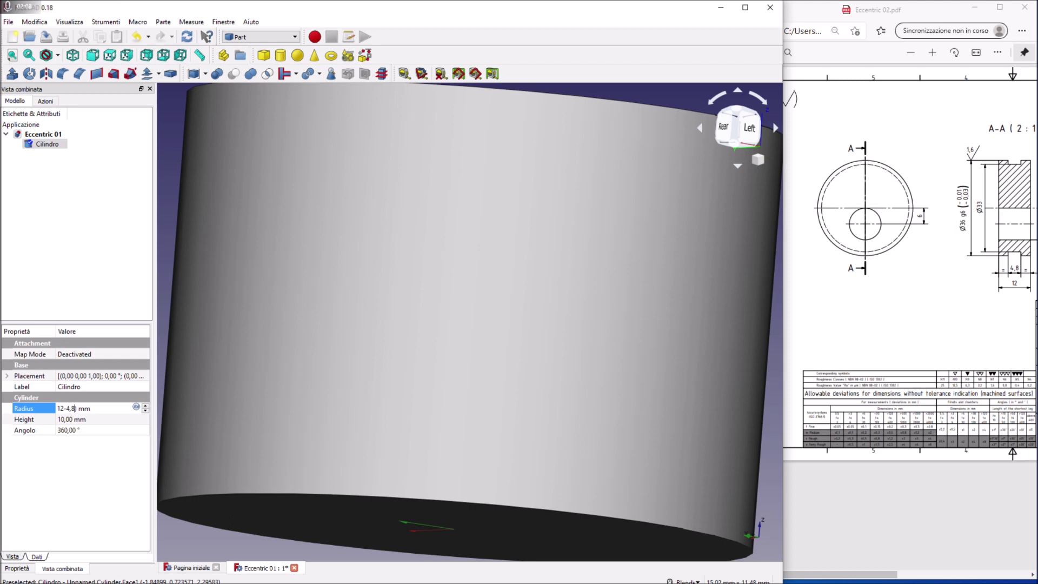
{"action": "type", "text": "("}
{"action": "type", "text": "/2"}
{"action": "key", "text": "Return"}
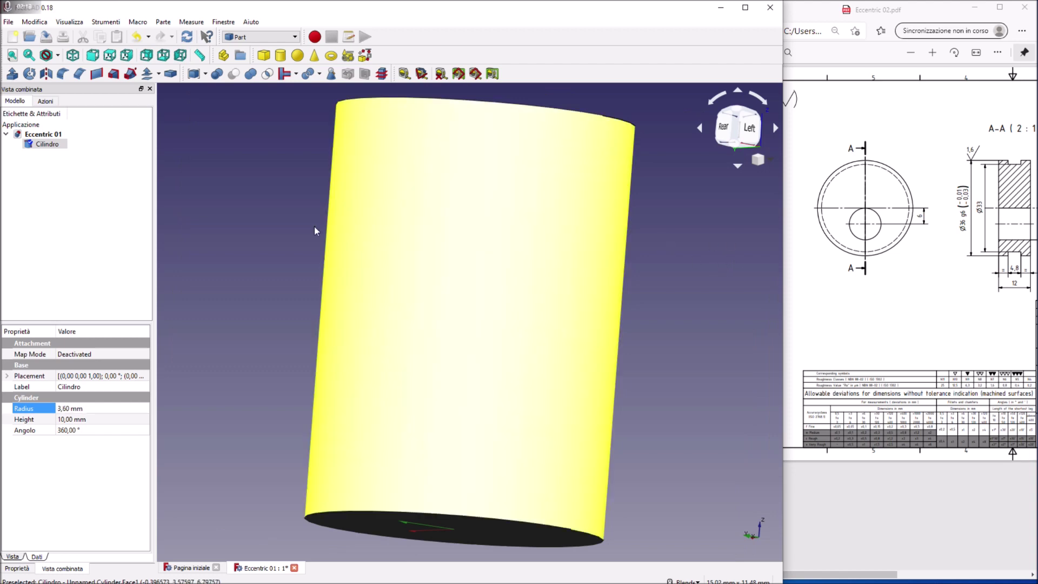
{"action": "middle_click_drag", "start_coordinate": [566, 214], "coordinate": [432, 185]}
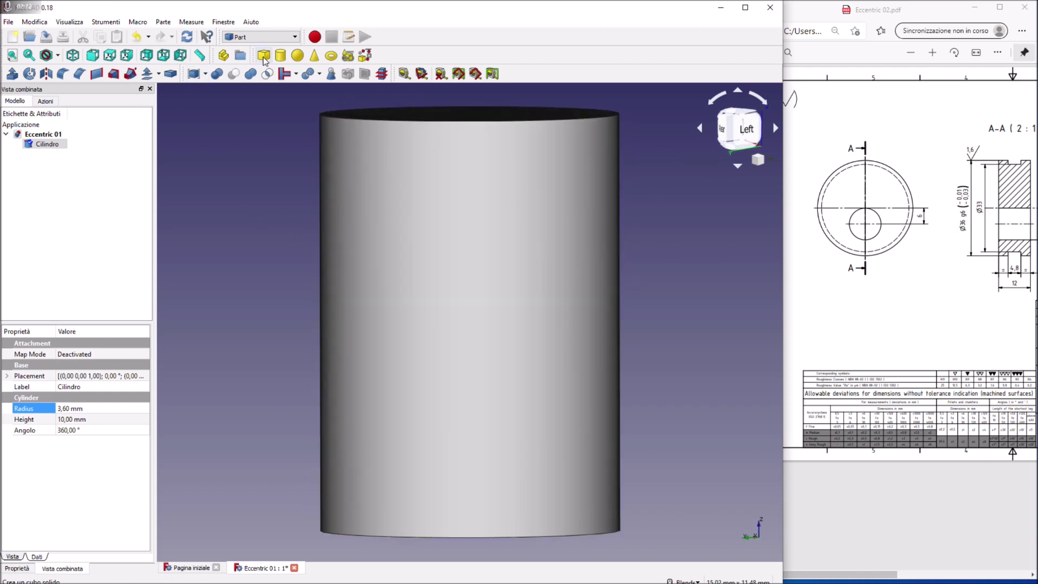
{"action": "left_click", "coordinate": [281, 55]}
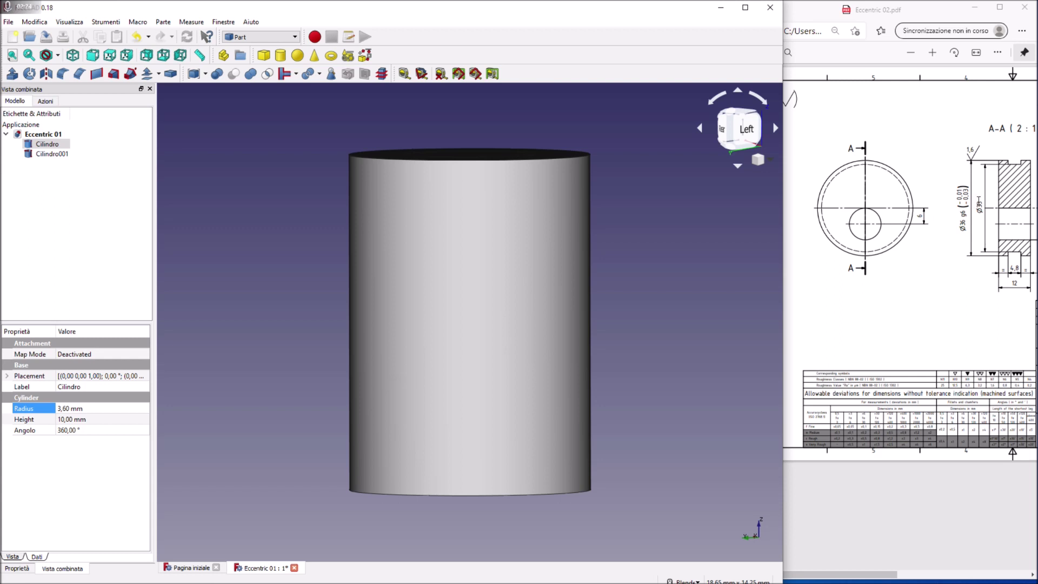
Give Cilindro an 18 mm radius and 3,60 mm height, viewed isometrically.
{"action": "left_click", "coordinate": [66, 409]}
{"action": "type", "text": "18"}
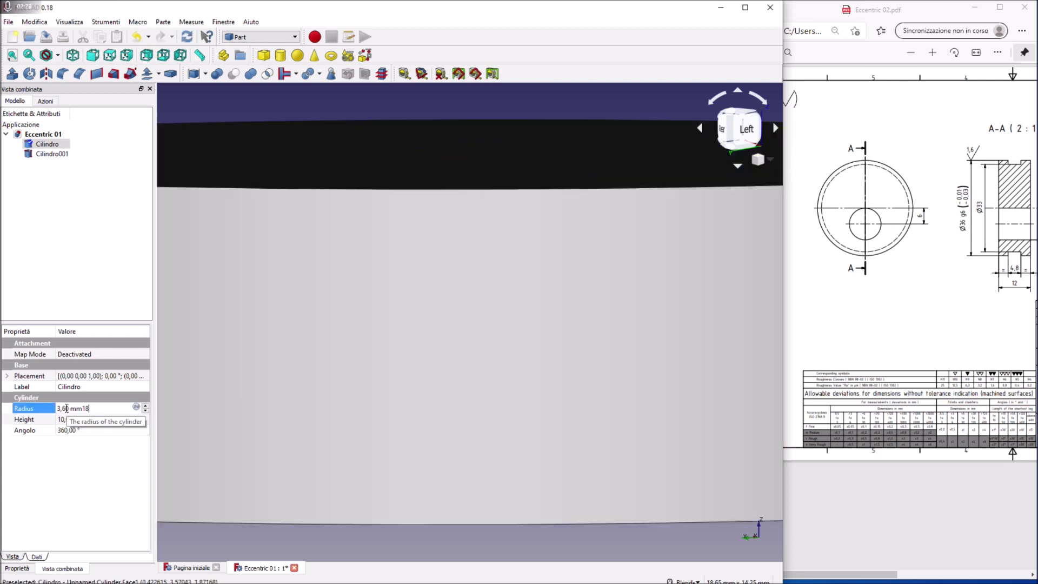
{"action": "scroll", "coordinate": [357, 399], "scroll_direction": "down", "scroll_amount": 5}
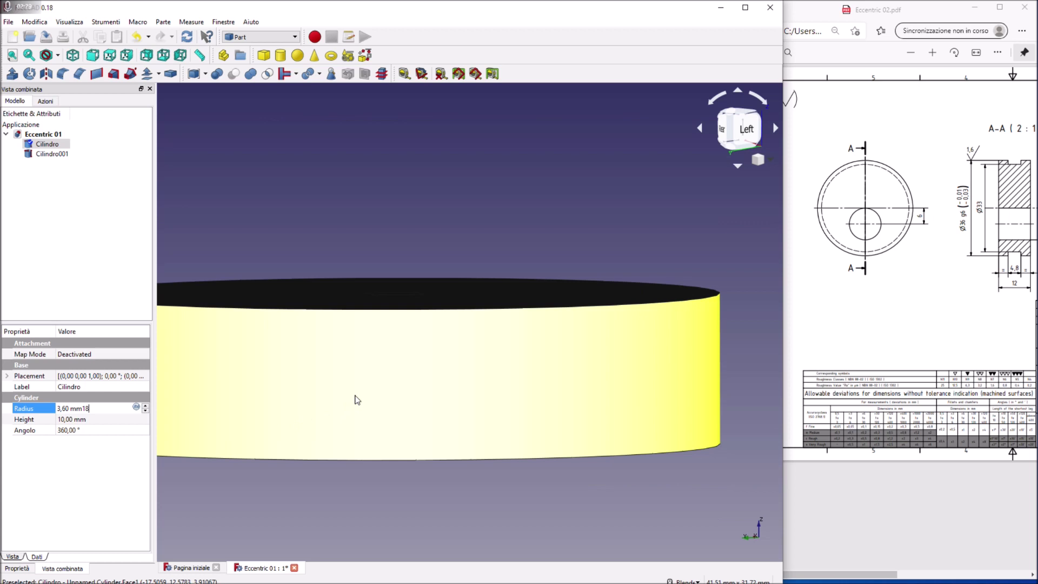
{"action": "left_click", "coordinate": [12, 56]}
{"action": "left_click", "coordinate": [73, 55]}
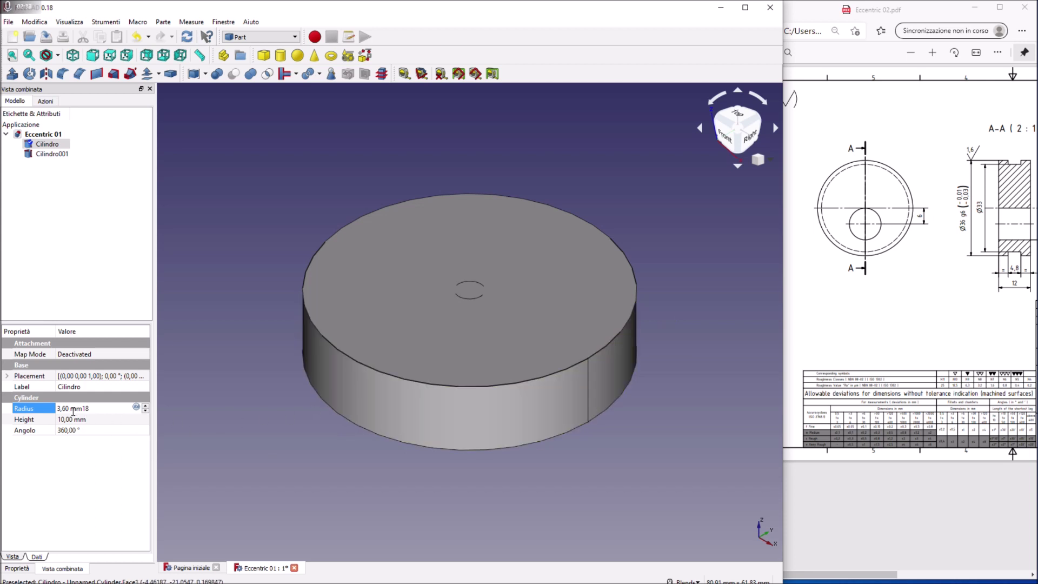
{"action": "left_click_drag", "start_coordinate": [70, 410], "coordinate": [51, 409]}
{"action": "type", "text": "21"}
{"action": "left_click", "coordinate": [87, 421]}
{"action": "type", "text": "3,5"}
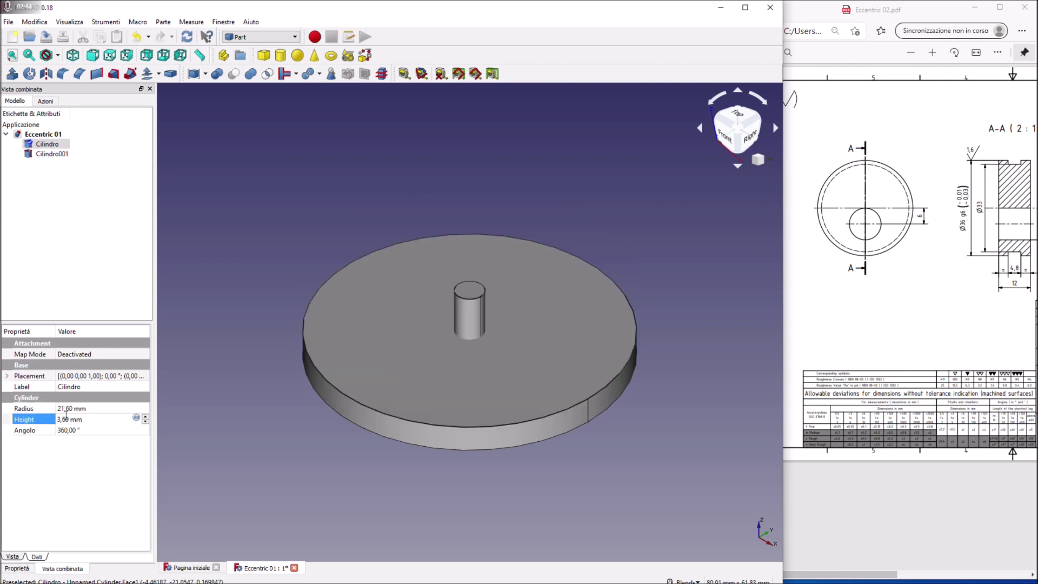
{"action": "left_click", "coordinate": [74, 410]}
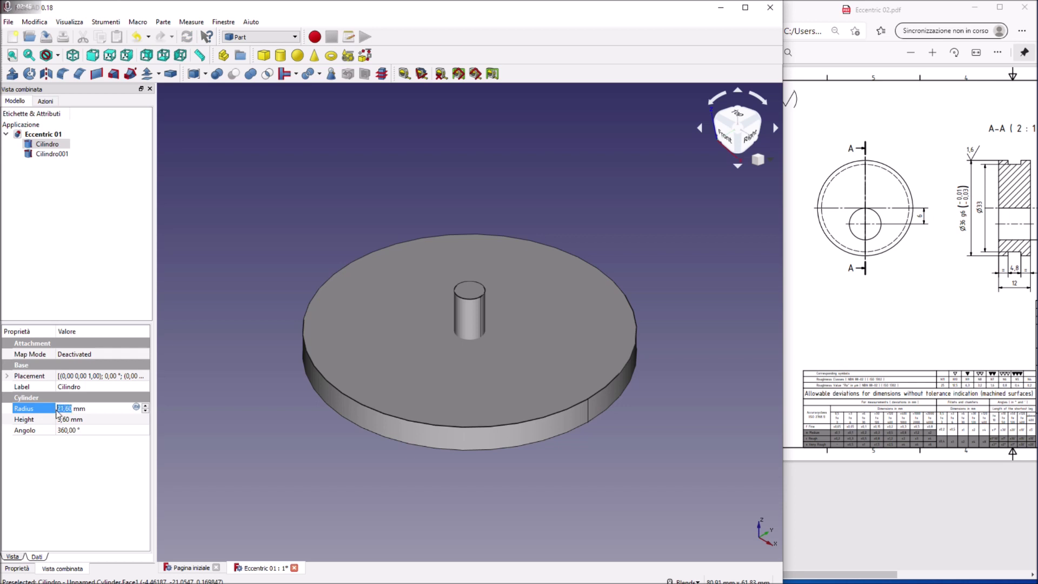
{"action": "type", "text": "18"}
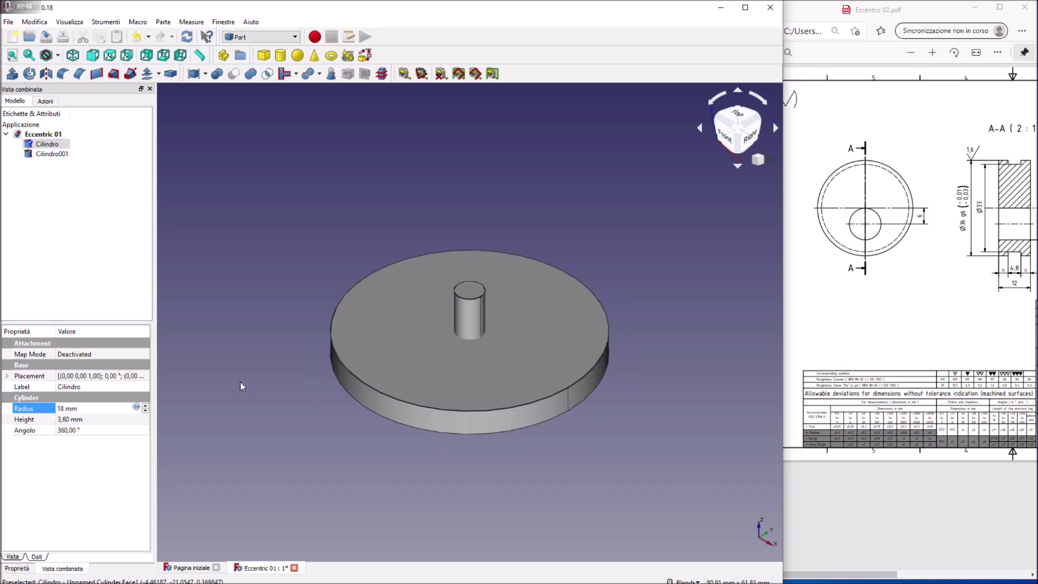
Delete the small pin cylinder Cilindro001, leaving only the flat disc.
{"action": "left_click", "coordinate": [246, 384]}
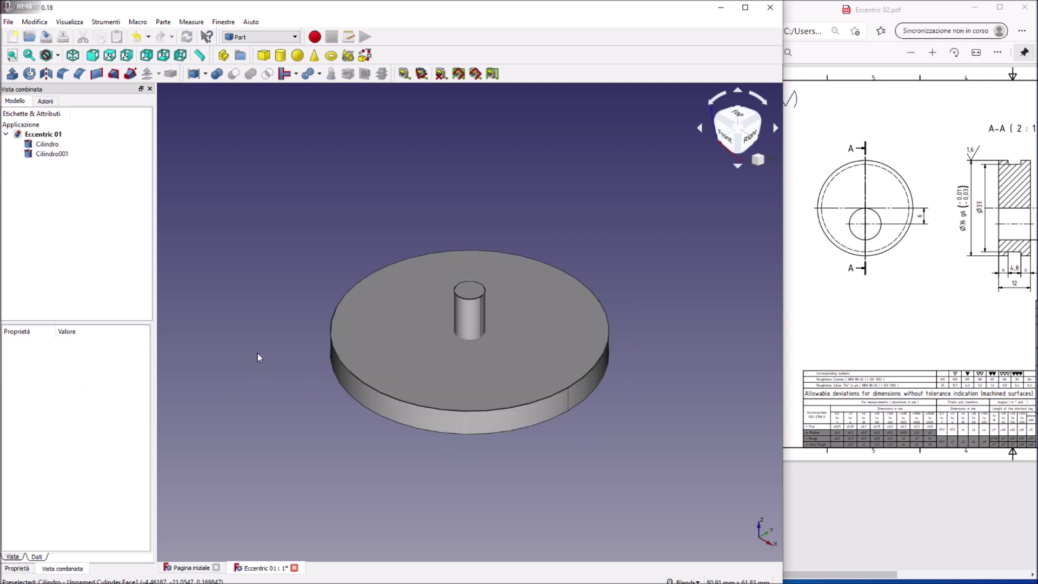
{"action": "left_click", "coordinate": [52, 153]}
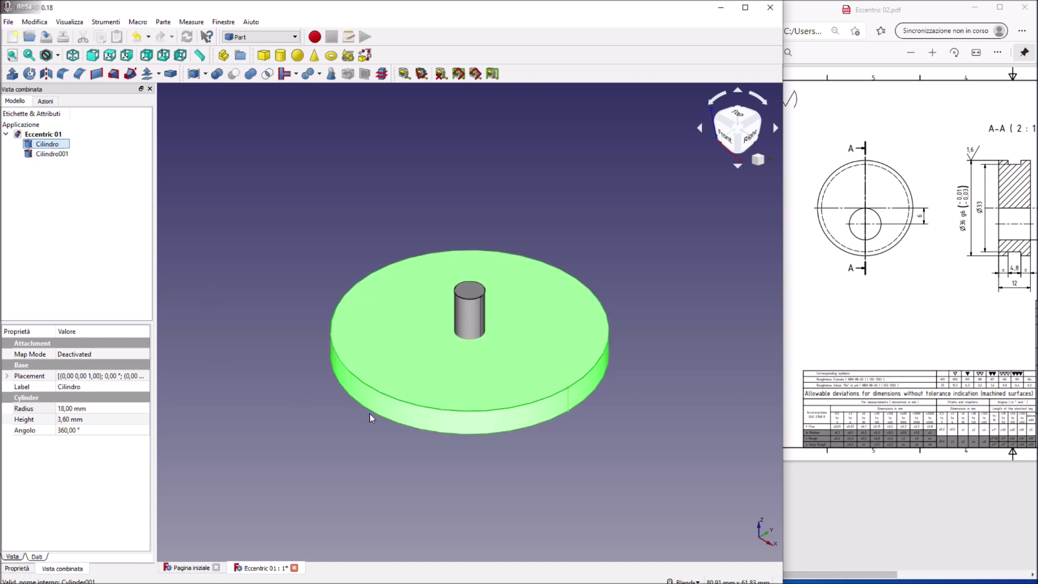
{"action": "left_click", "coordinate": [465, 331]}
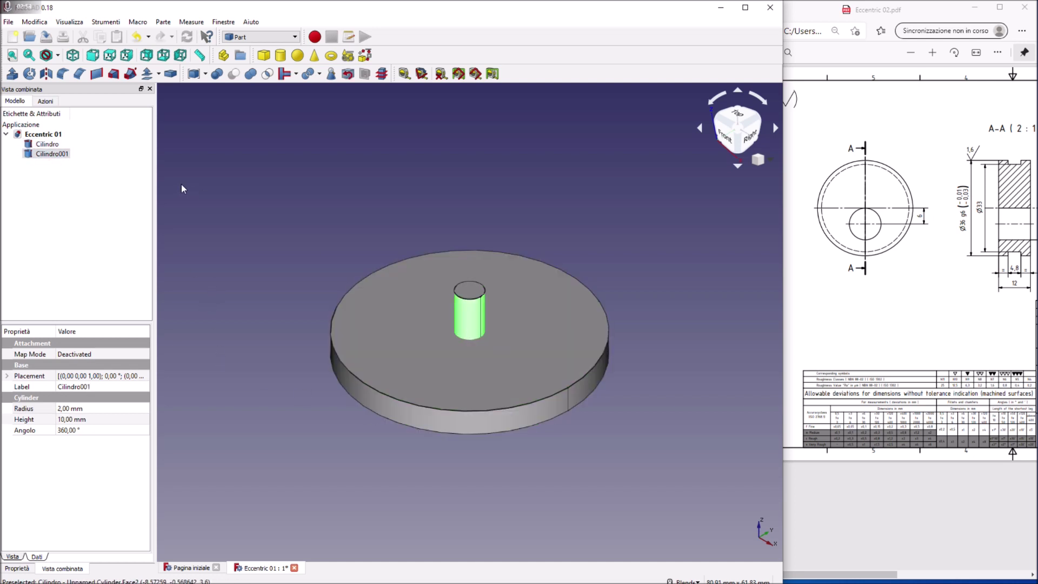
{"action": "key", "text": "Delete"}
{"action": "mouse_move", "coordinate": [340, 281]}
{"action": "middle_mouse_down"}
{"action": "mouse_move", "coordinate": [357, 319]}
{"action": "mouse_move", "coordinate": [396, 239]}
{"action": "middle_mouse_up"}
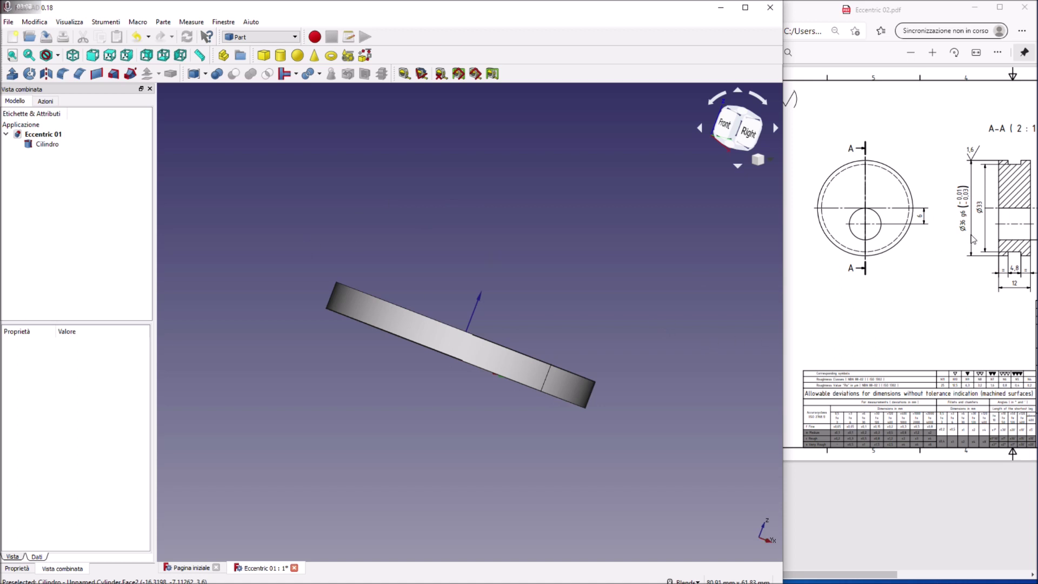
{"action": "middle_click_drag", "start_coordinate": [362, 398], "coordinate": [373, 370]}
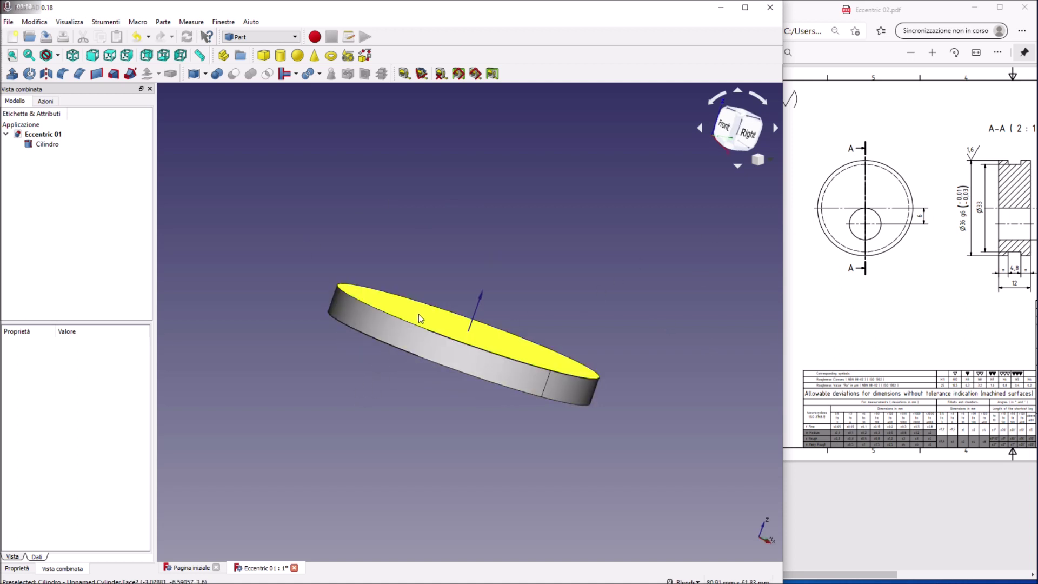
{"action": "left_click", "coordinate": [378, 313]}
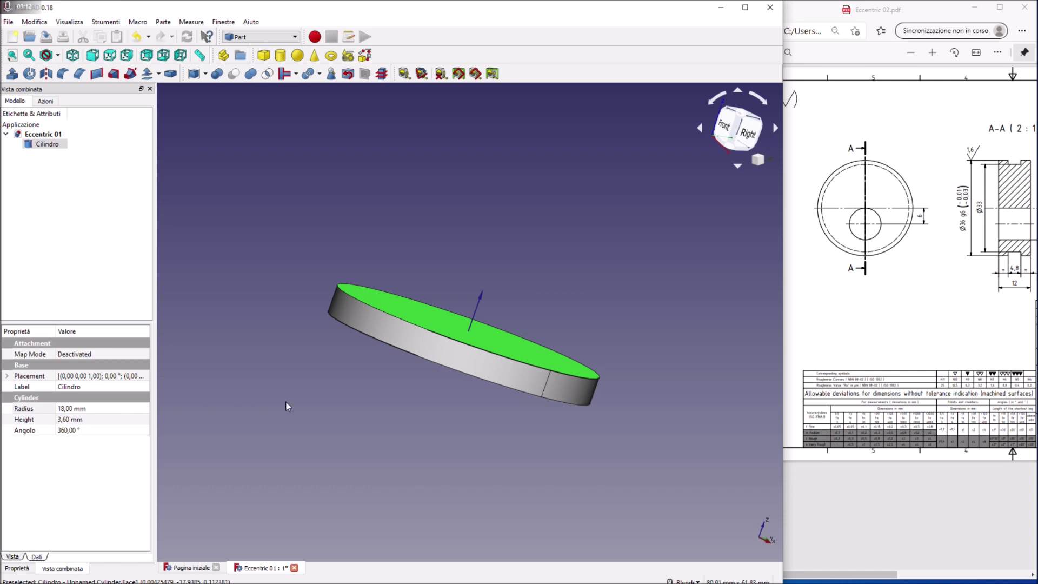
{"action": "left_click", "coordinate": [593, 235]}
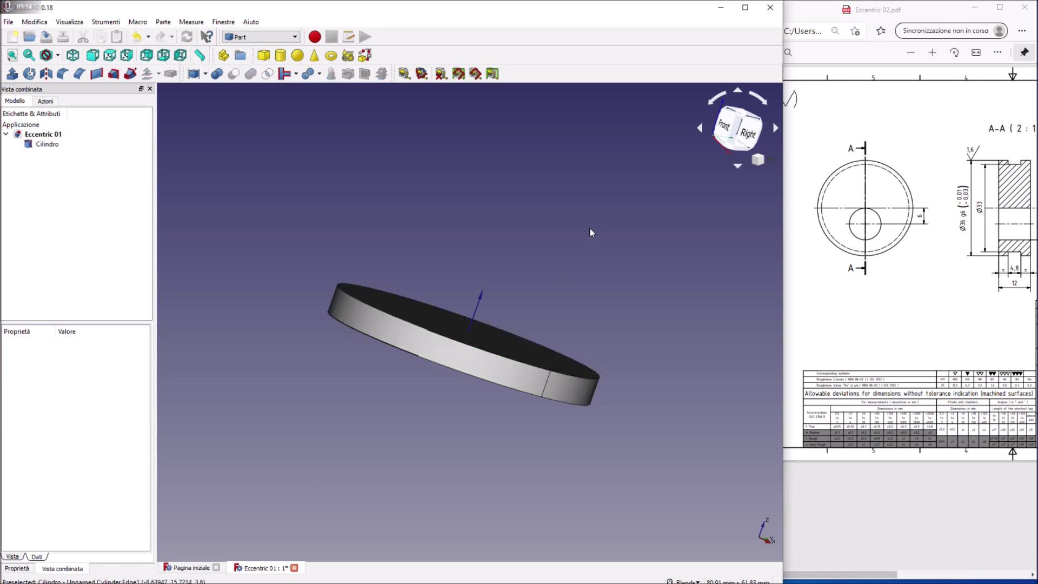
Copy and paste the Cilindro disc to create a duplicate, Cilindro001.
{"action": "left_click", "coordinate": [431, 346]}
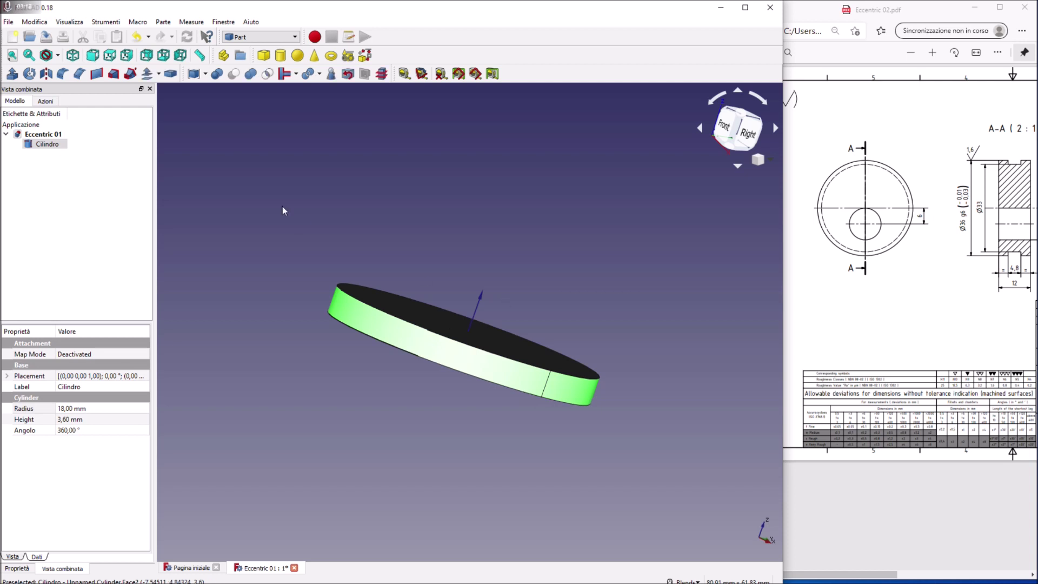
{"action": "right_click", "coordinate": [59, 145]}
{"action": "left_click", "coordinate": [115, 269]}
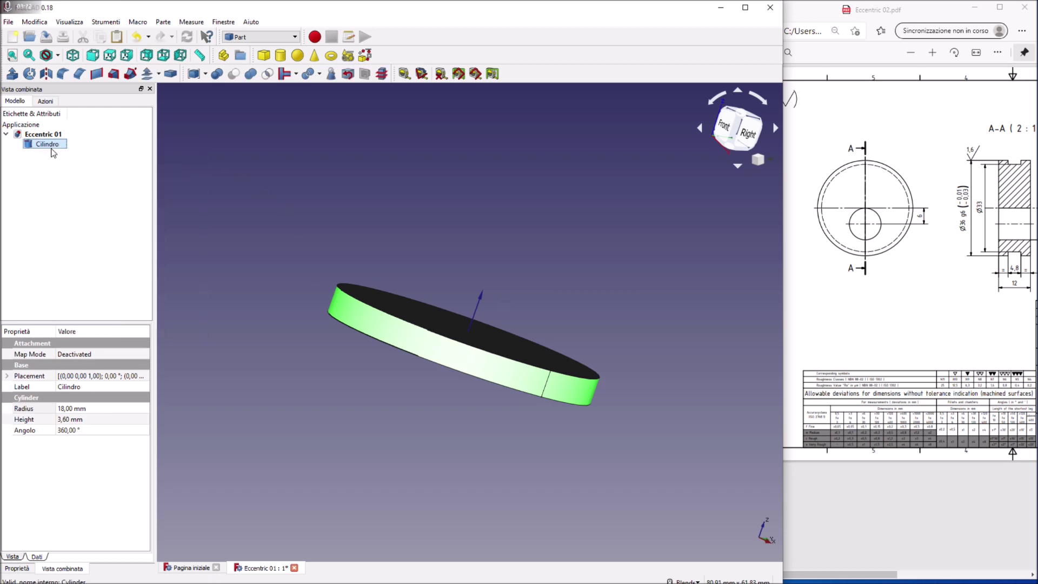
{"action": "right_click", "coordinate": [51, 149]}
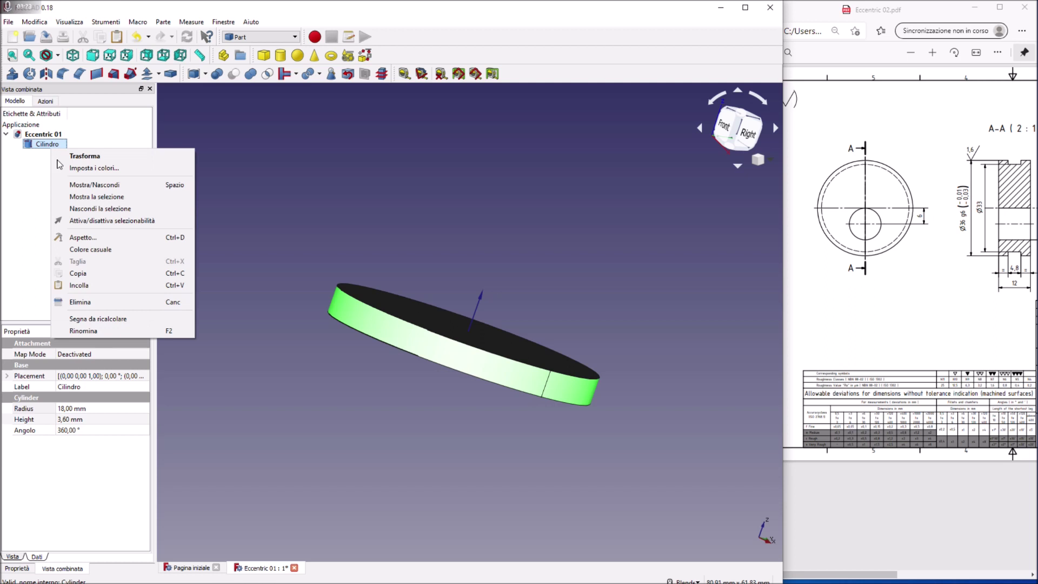
{"action": "left_click", "coordinate": [103, 285]}
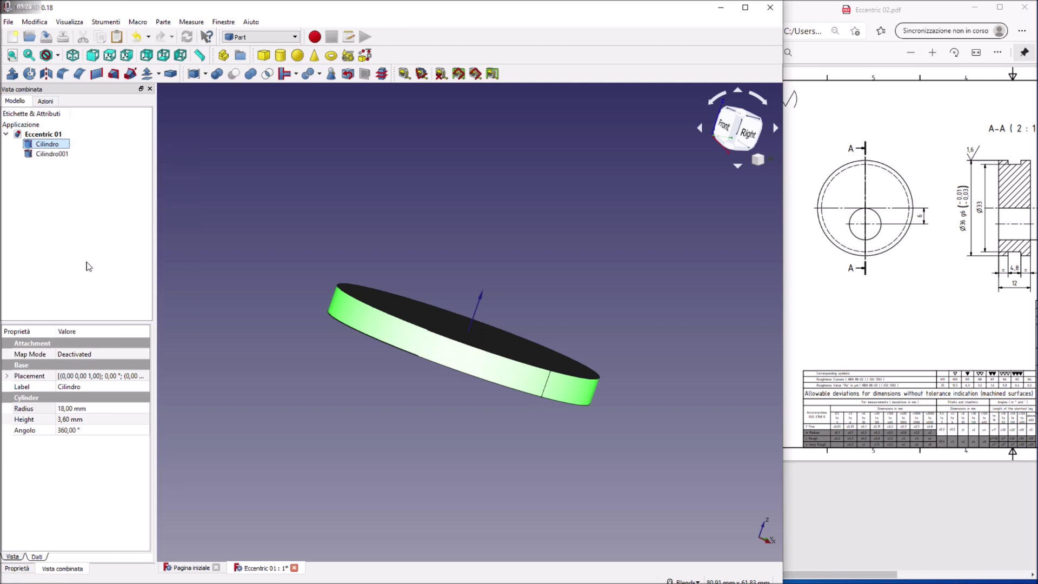
{"action": "left_click", "coordinate": [55, 163]}
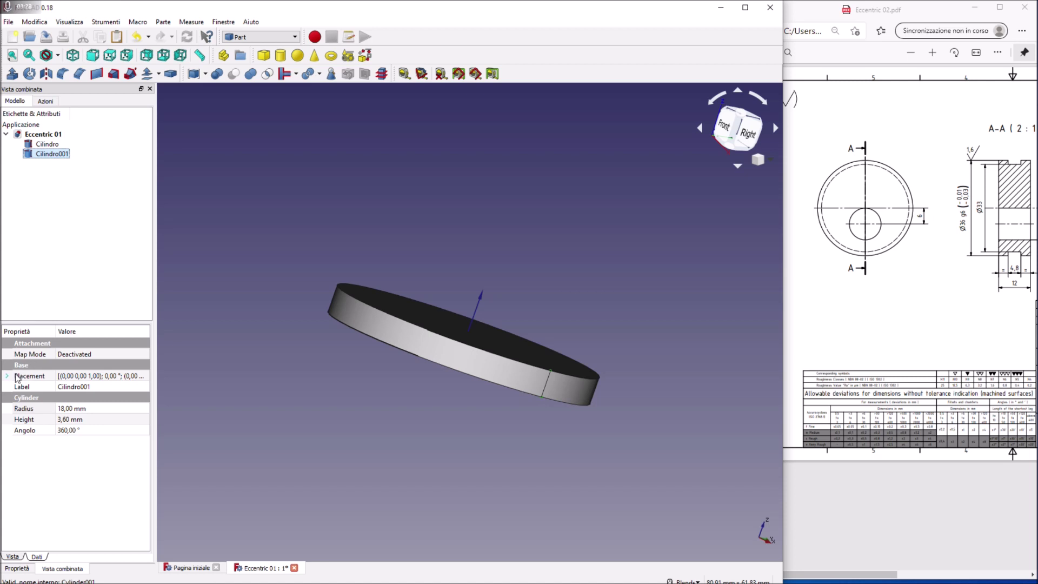
Raise Cilindro001 to z 8,40 mm (3,6+4,8) and add a new cylinder, Cilindro002.
{"action": "left_click", "coordinate": [8, 377]}
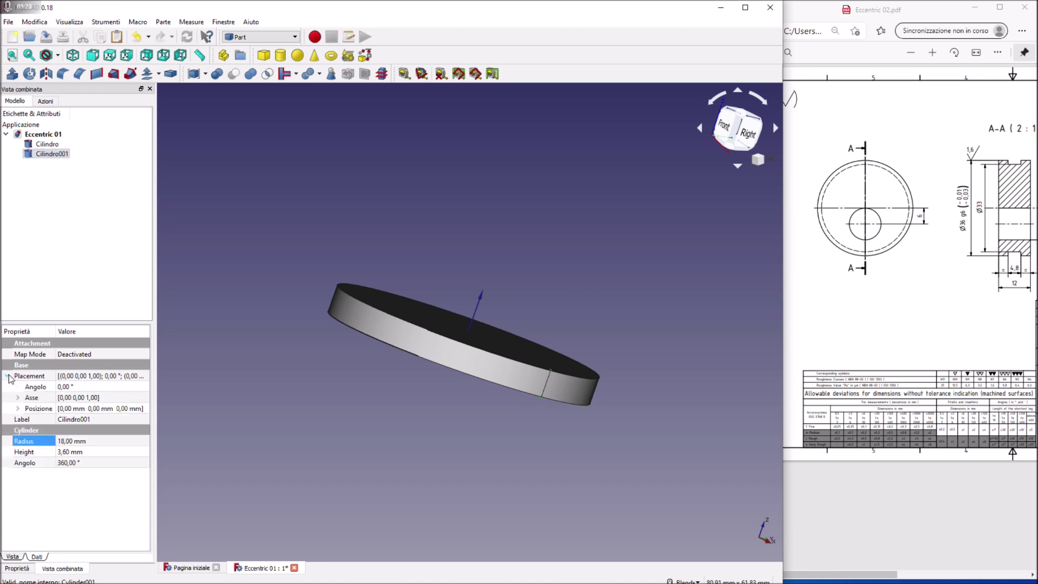
{"action": "left_click", "coordinate": [18, 410]}
{"action": "left_click", "coordinate": [63, 442]}
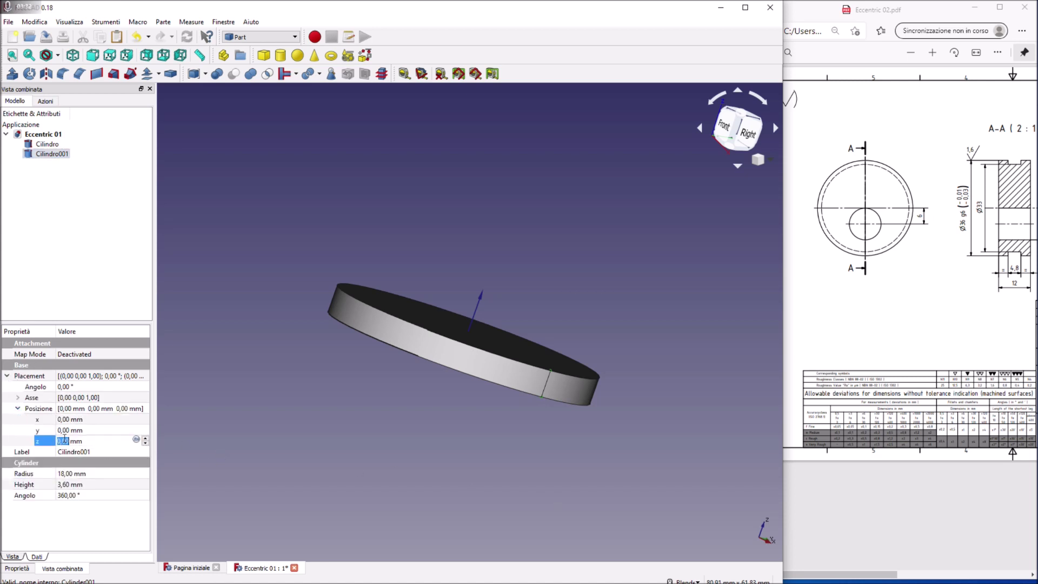
{"action": "scroll", "coordinate": [63, 439], "scroll_direction": "up", "scroll_amount": 1}
{"action": "scroll", "coordinate": [63, 439], "scroll_direction": "up", "scroll_amount": 2}
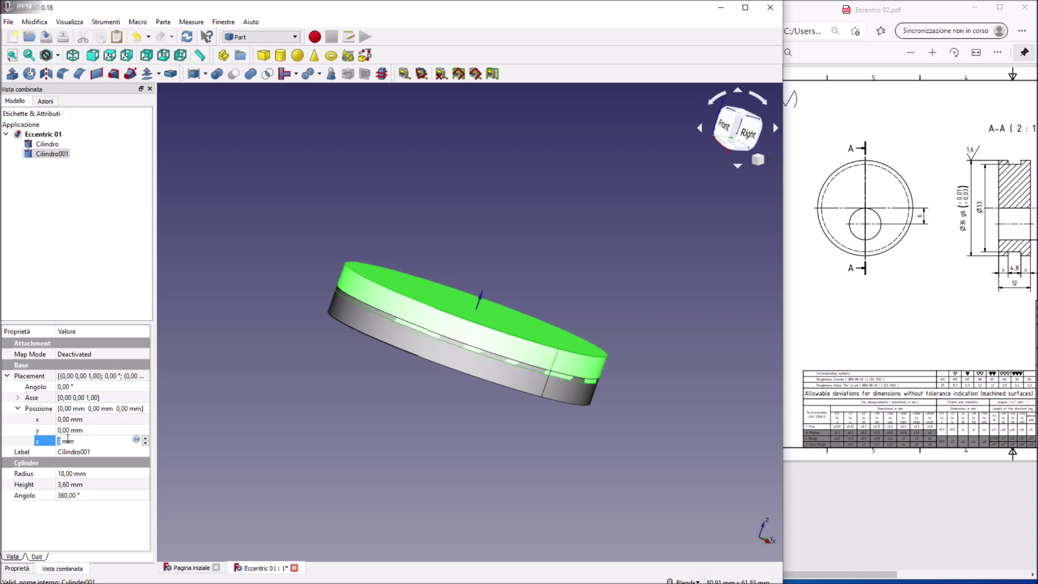
{"action": "key", "text": "BackSpace"}
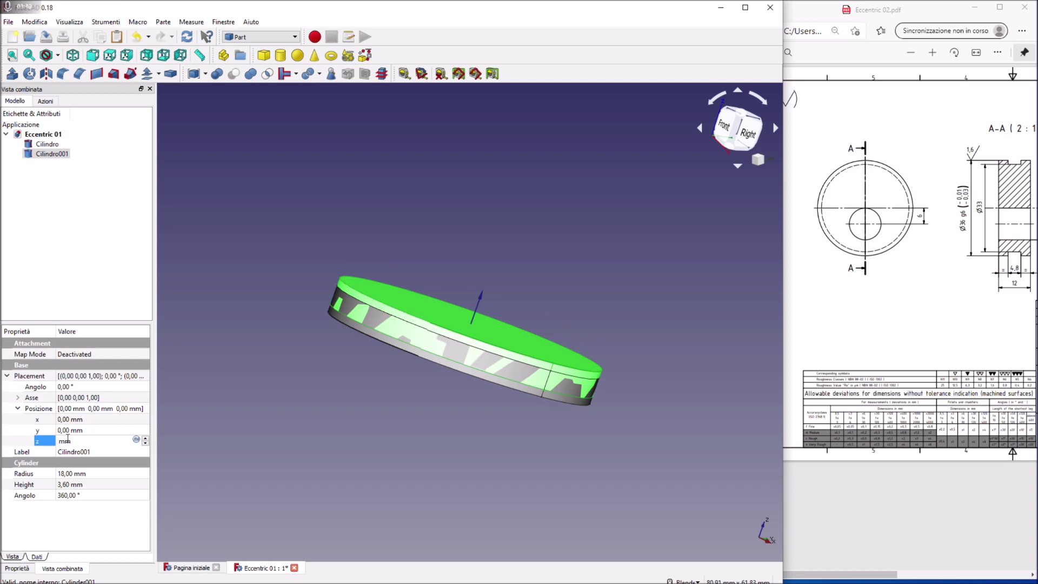
{"action": "type", "text": "3,6+ "}
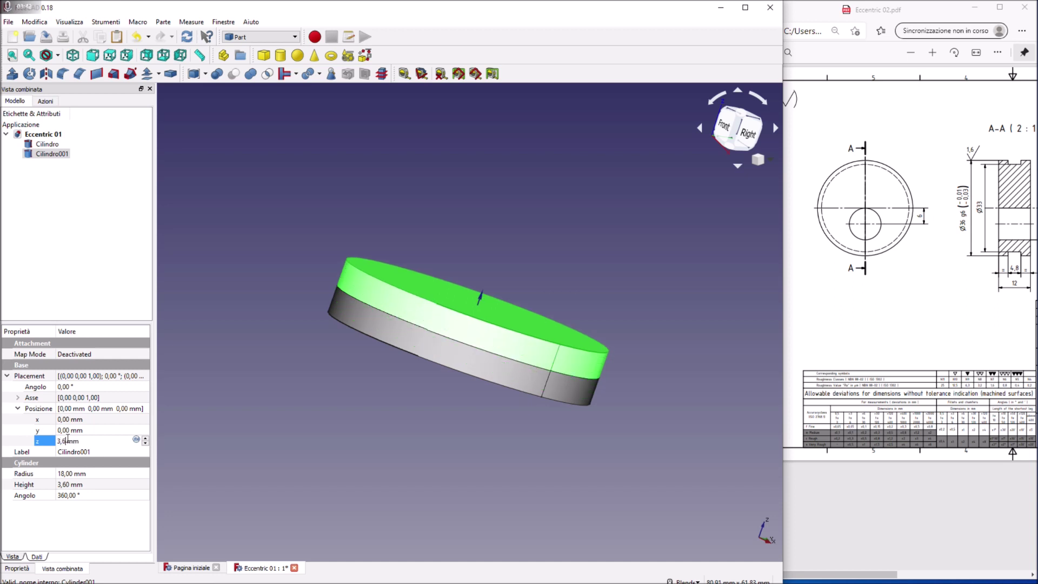
{"action": "type", "text": "4"}
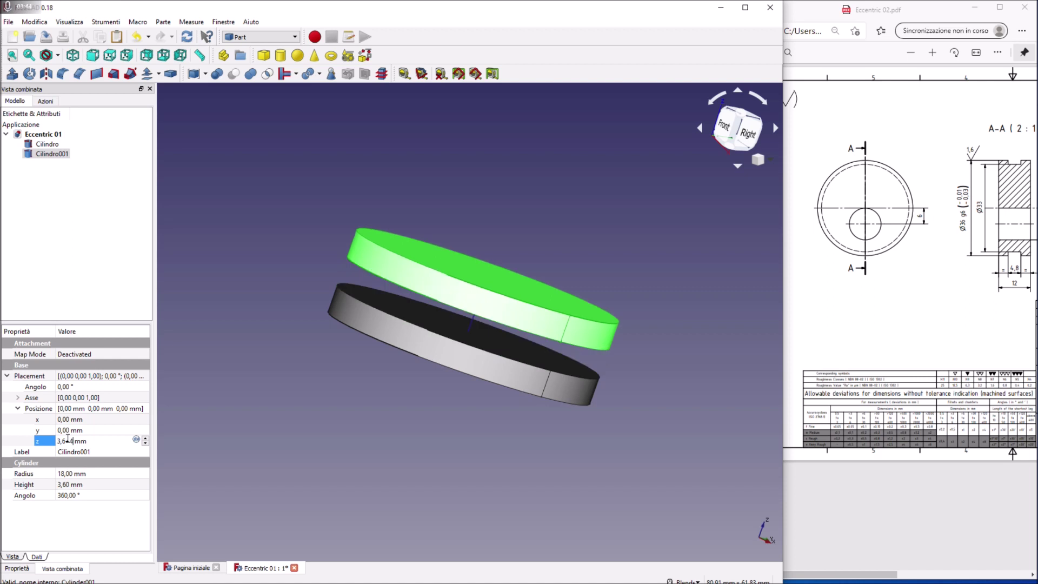
{"action": "type", "text": ",8"}
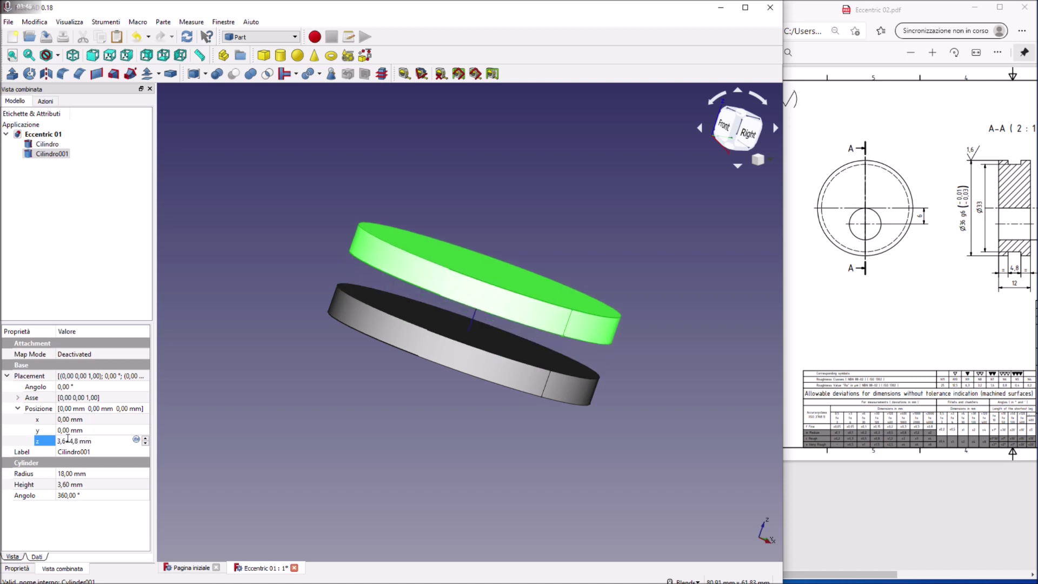
{"action": "left_click", "coordinate": [78, 451]}
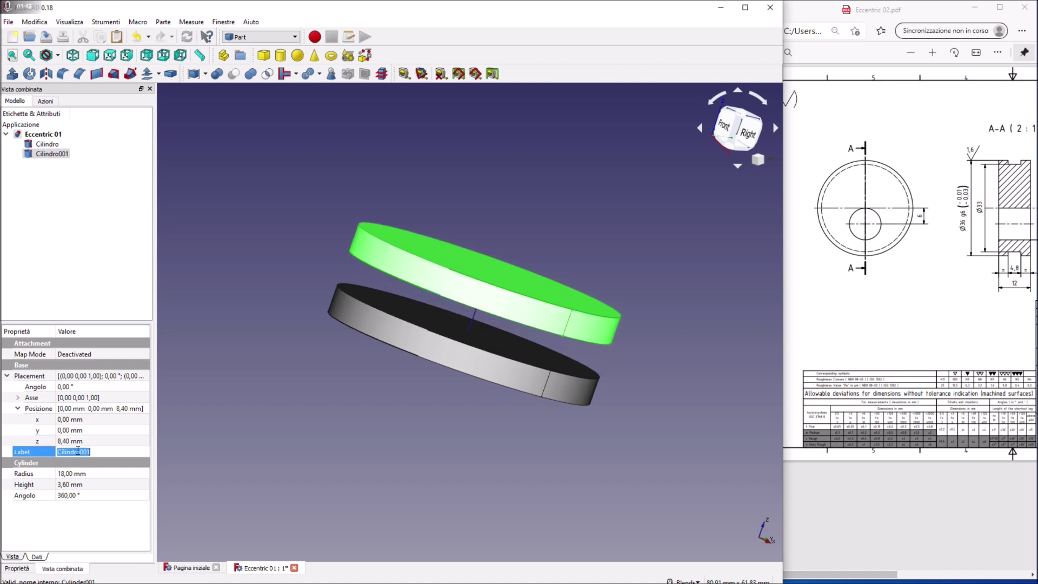
{"action": "key", "text": "Return"}
{"action": "middle_click_drag", "start_coordinate": [476, 260], "coordinate": [290, 184]}
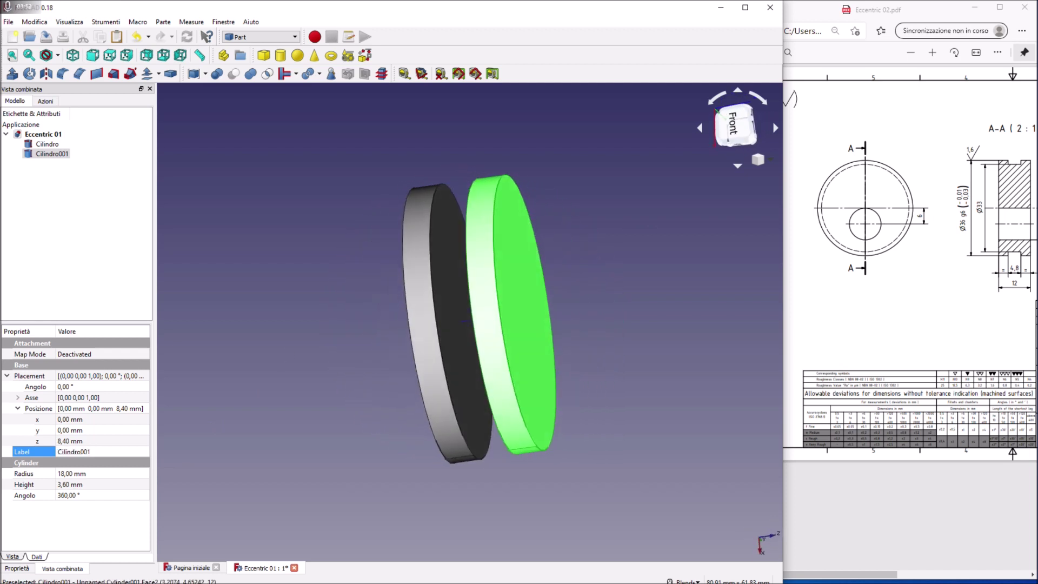
{"action": "left_click", "coordinate": [280, 55]}
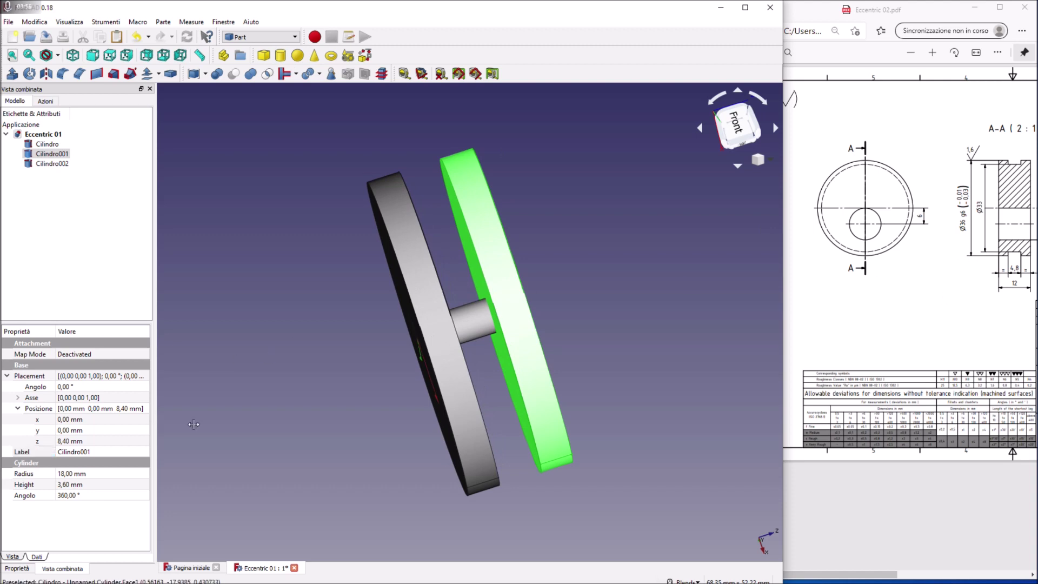
Set Cilindro002's radius to 16,50 mm (33/2), then select the cylinders for merging.
{"action": "left_click", "coordinate": [474, 331]}
{"action": "mouse_move", "coordinate": [542, 346]}
{"action": "middle_mouse_down"}
{"action": "mouse_move", "coordinate": [519, 324]}
{"action": "mouse_move", "coordinate": [541, 314]}
{"action": "middle_mouse_up"}
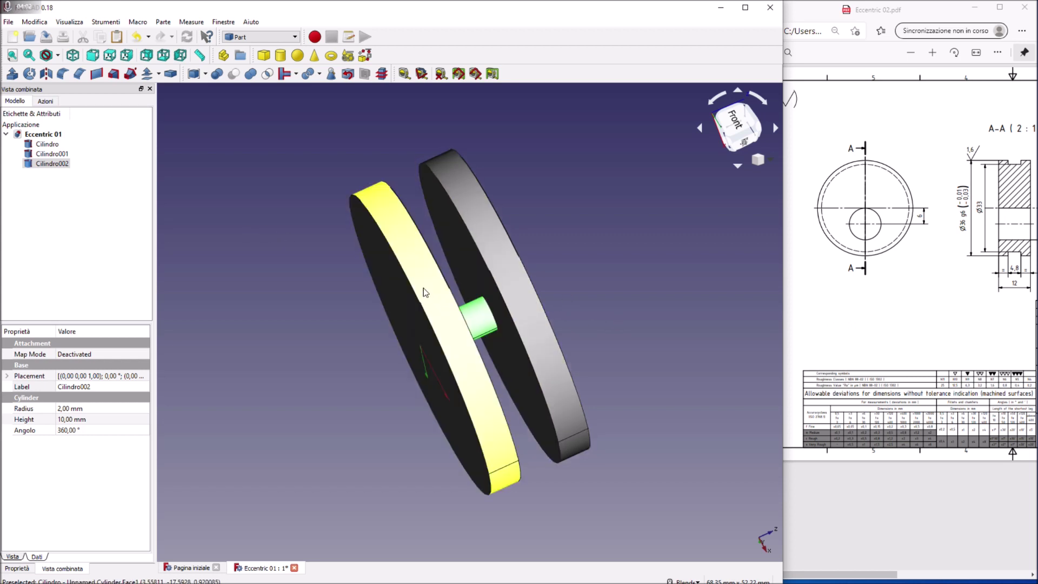
{"action": "left_click", "coordinate": [39, 164]}
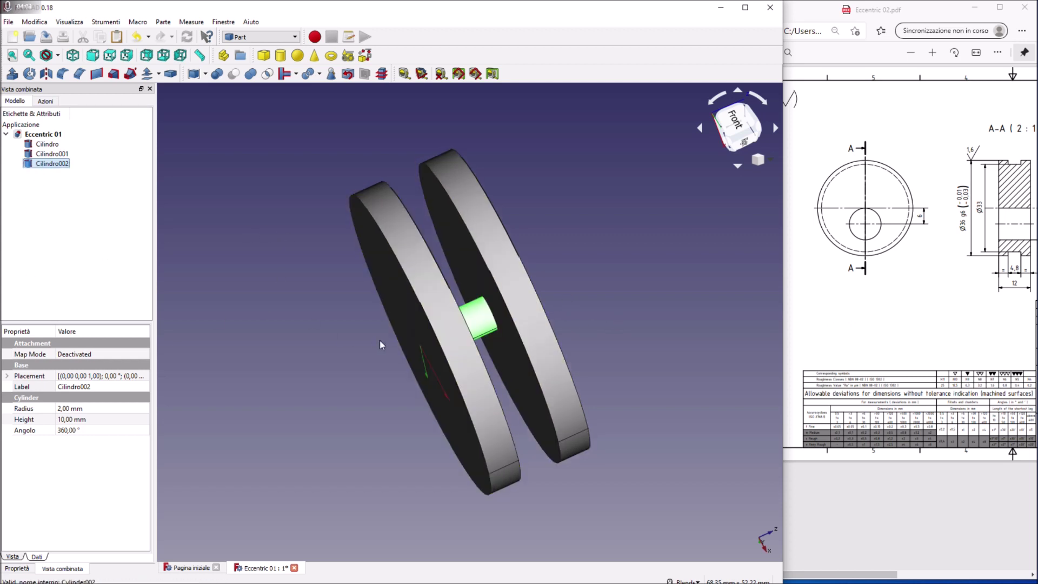
{"action": "left_click", "coordinate": [79, 410]}
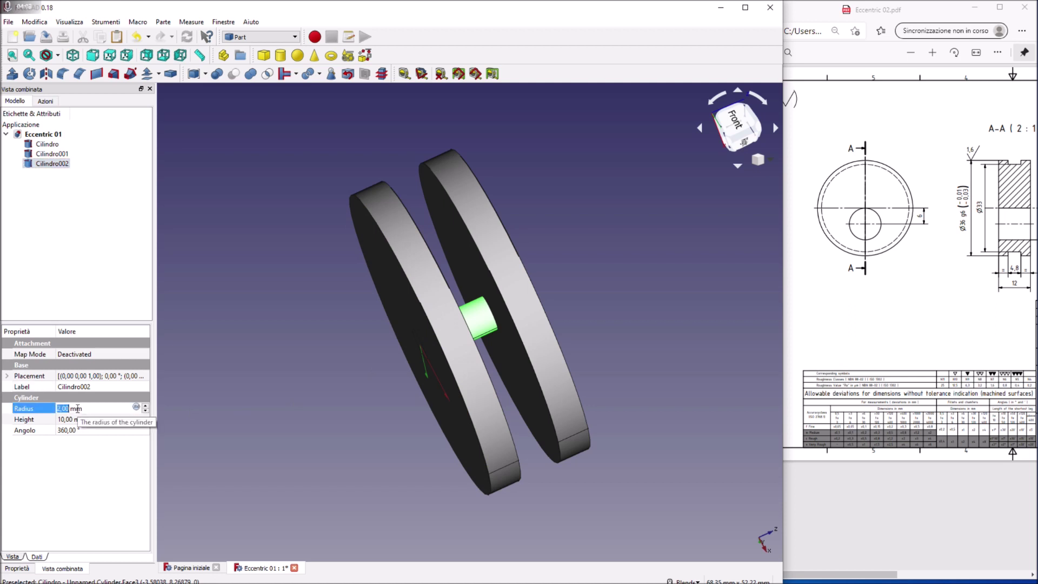
{"action": "type", "text": "33/2"}
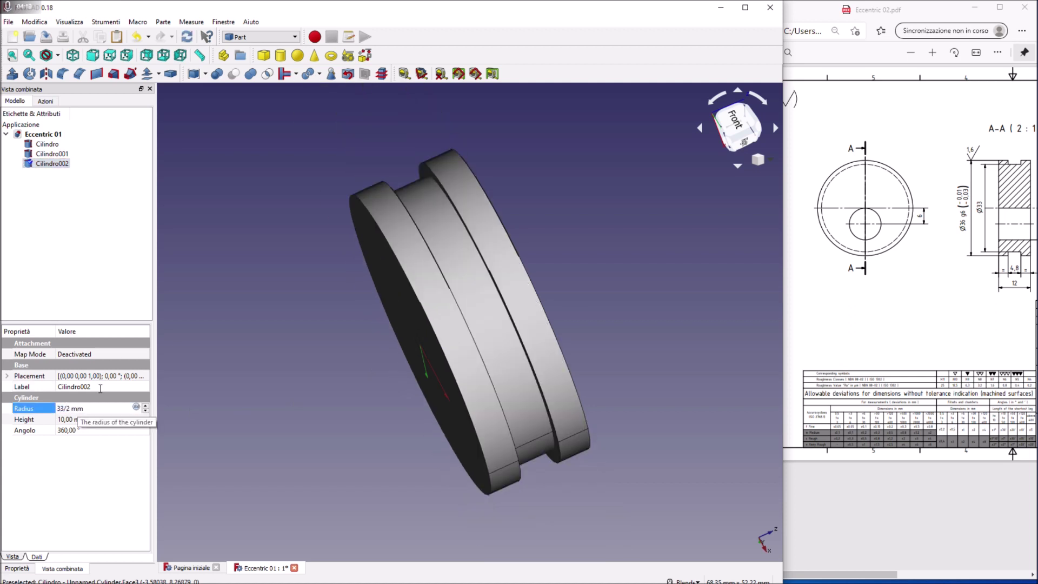
{"action": "left_click", "coordinate": [276, 314]}
{"action": "left_click", "coordinate": [54, 164]}
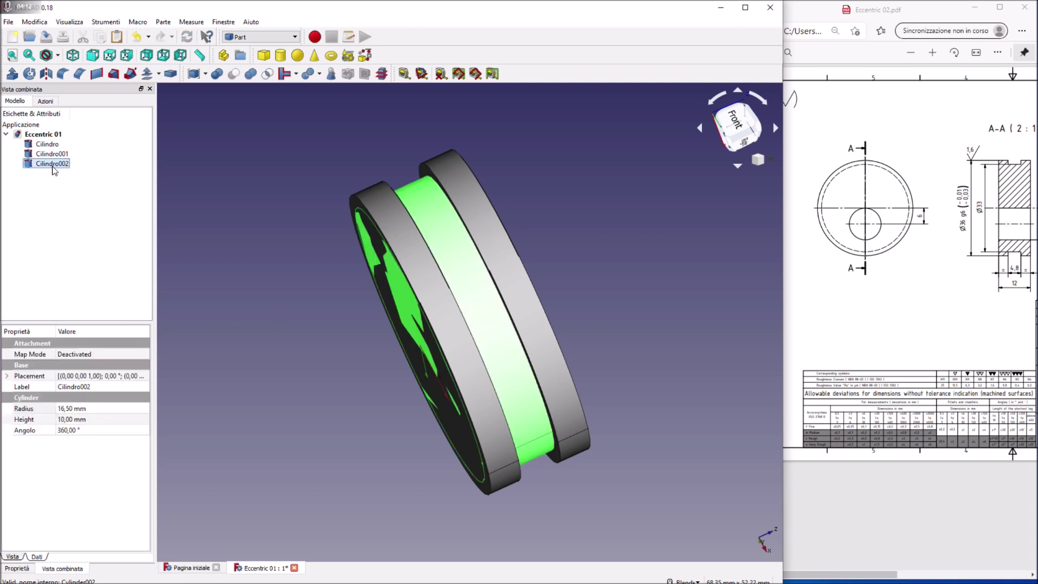
{"action": "left_click", "coordinate": [52, 154], "text": "ctrl"}
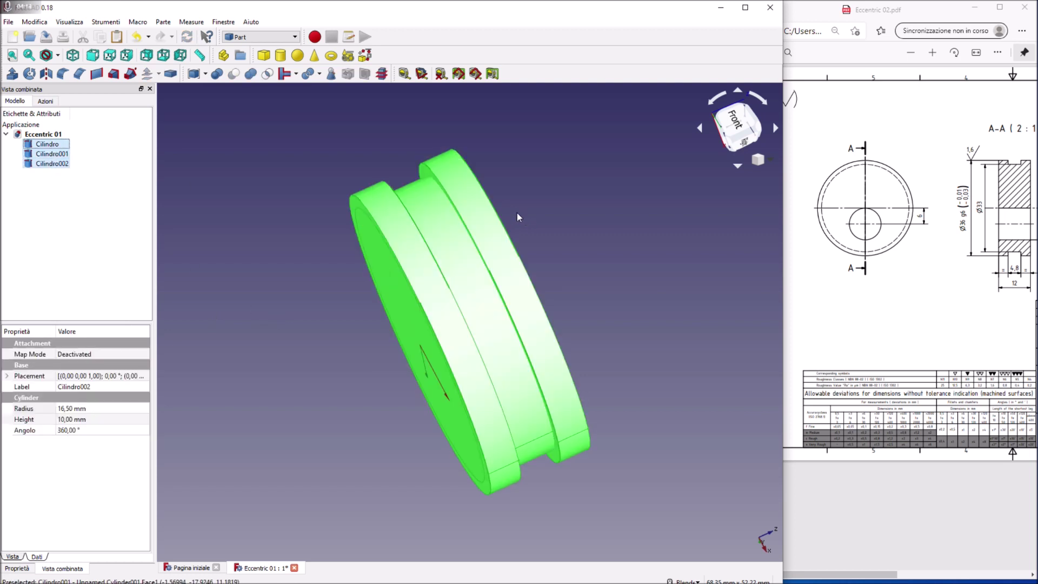
Fuse Cilindro, Cilindro001 and Cilindro002 into one solid, redone after an undo, in Front view.
{"action": "left_click", "coordinate": [250, 74]}
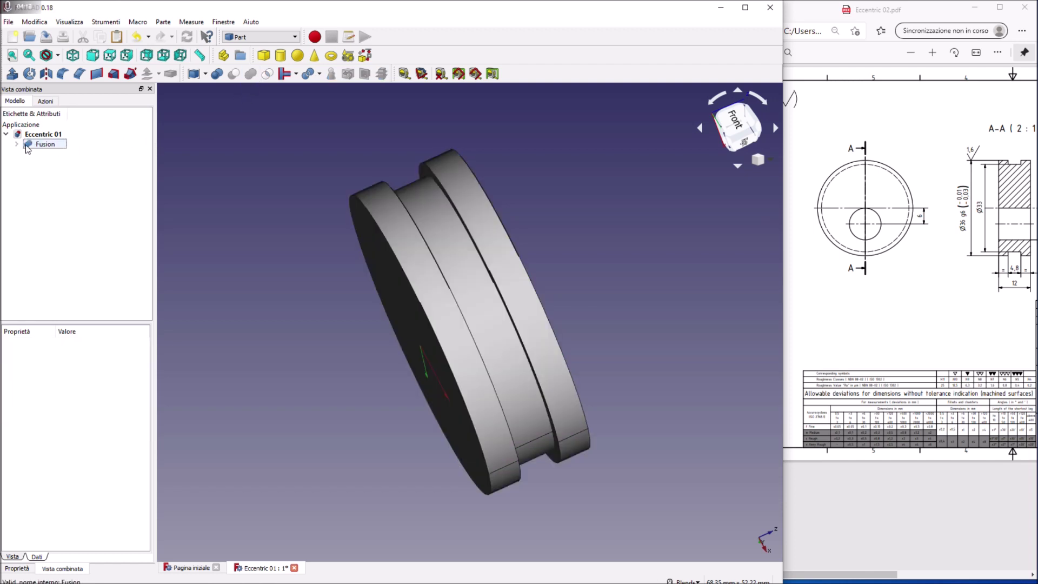
{"action": "left_click", "coordinate": [30, 24]}
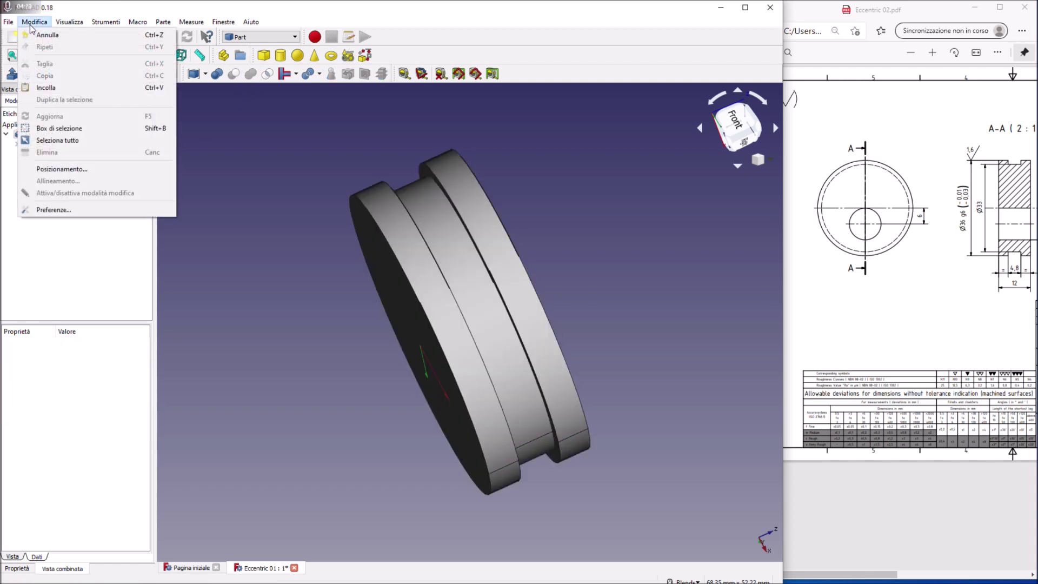
{"action": "left_click", "coordinate": [37, 33]}
{"action": "left_click", "coordinate": [50, 163]}
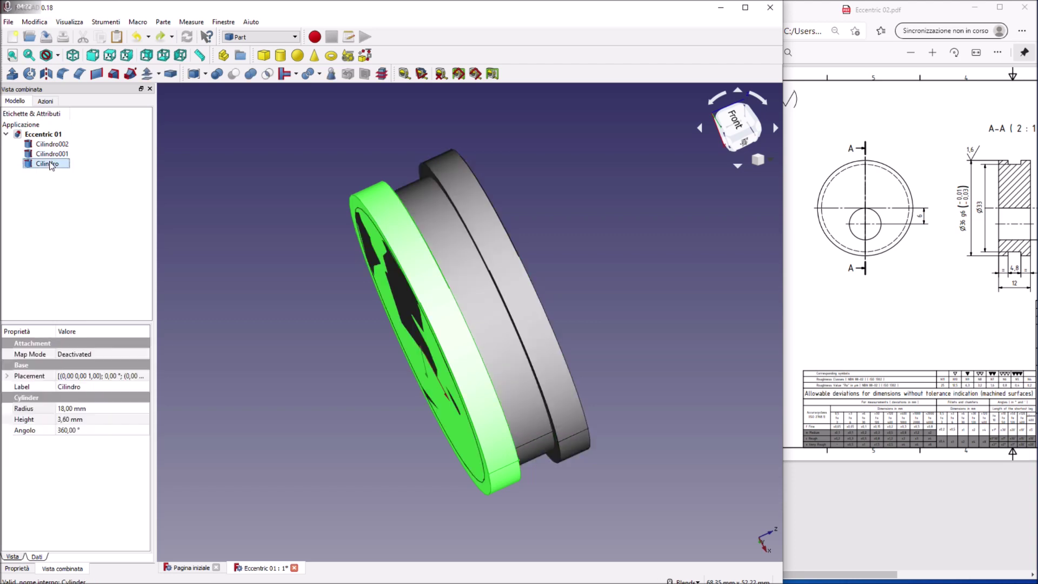
{"action": "left_click", "coordinate": [51, 144], "text": "ctrl"}
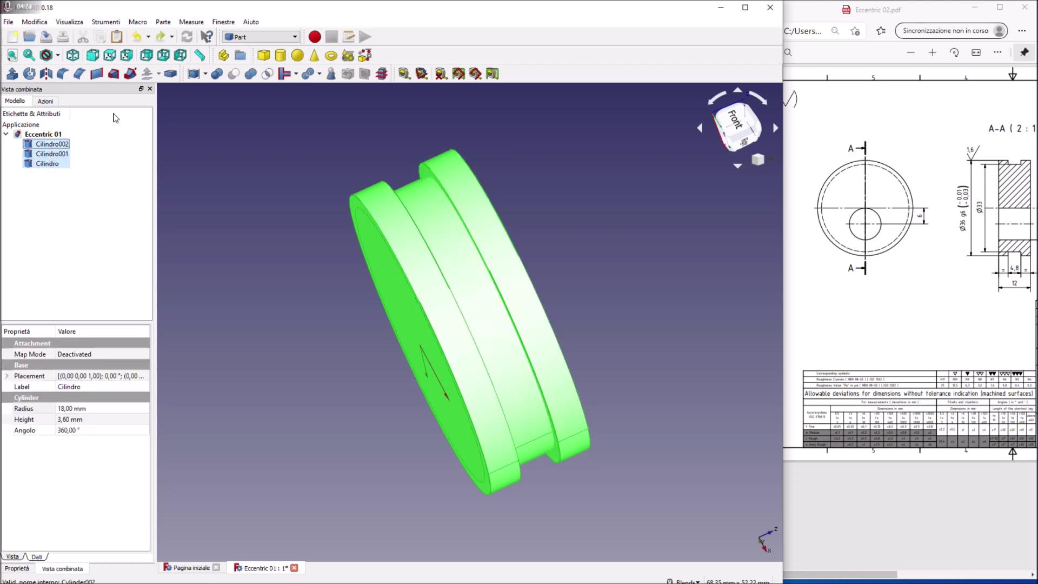
{"action": "left_click", "coordinate": [253, 78]}
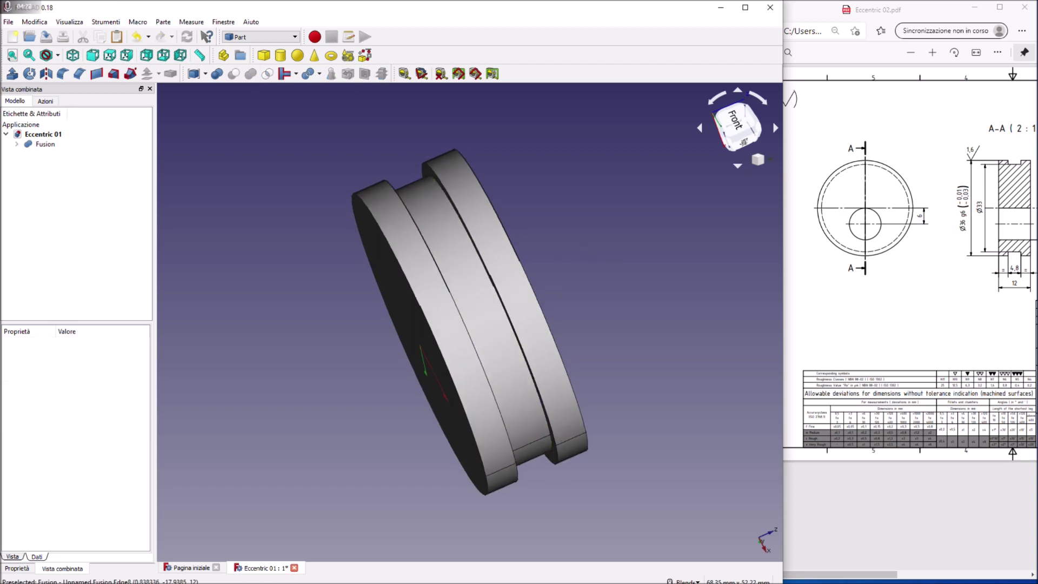
{"action": "key", "text": "1"}
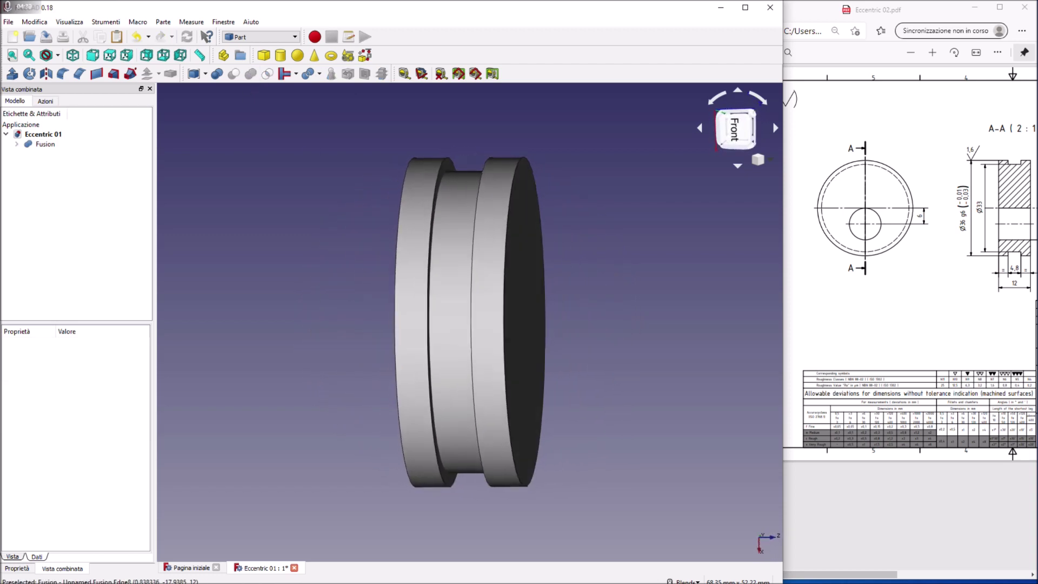
{"action": "left_click", "coordinate": [923, 412]}
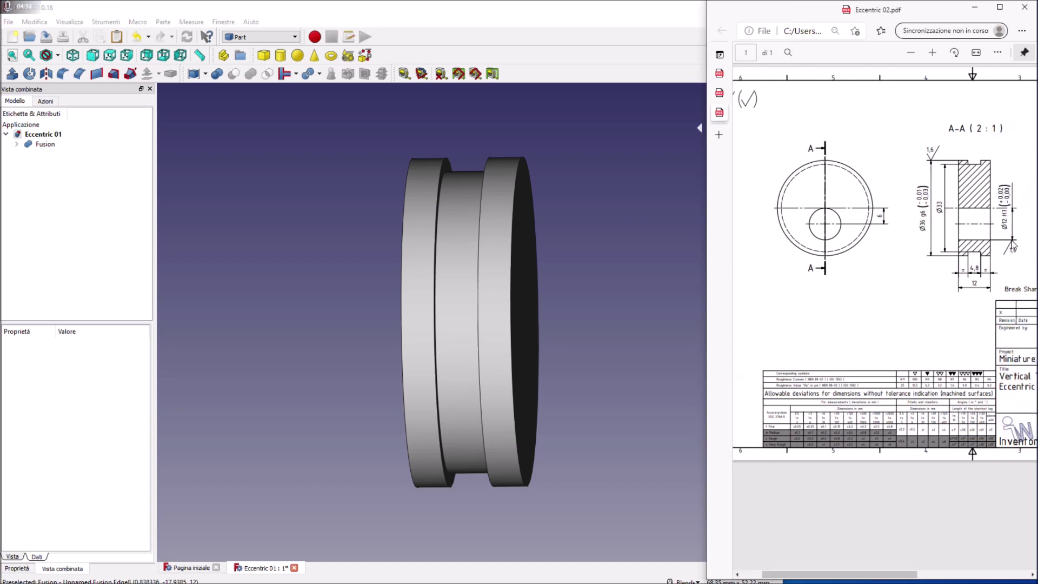
Add a new cylinder with 6 mm radius and 14 mm height.
{"action": "left_click", "coordinate": [278, 58]}
{"action": "left_click", "coordinate": [56, 156]}
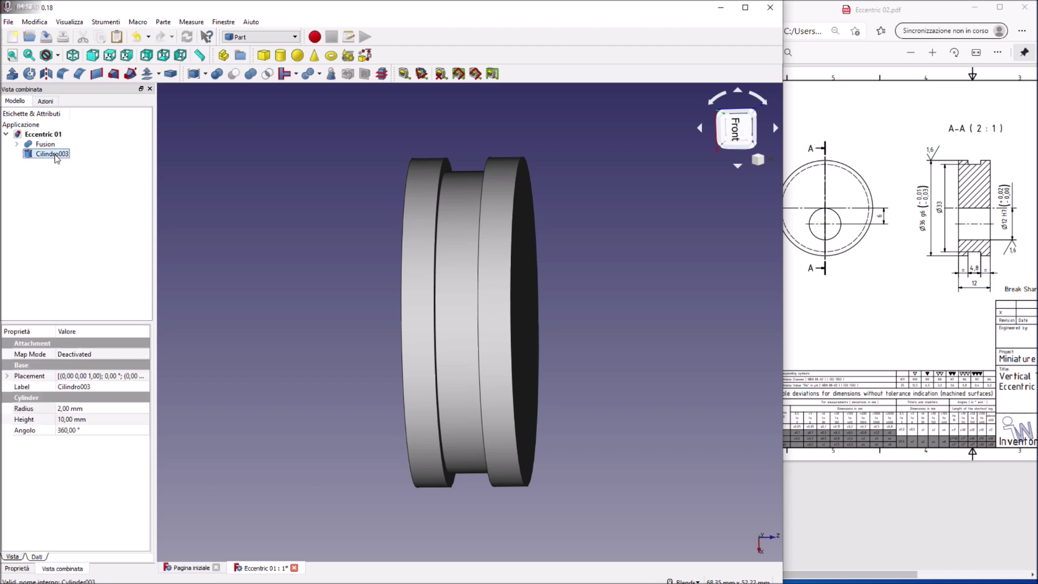
{"action": "left_click", "coordinate": [75, 411]}
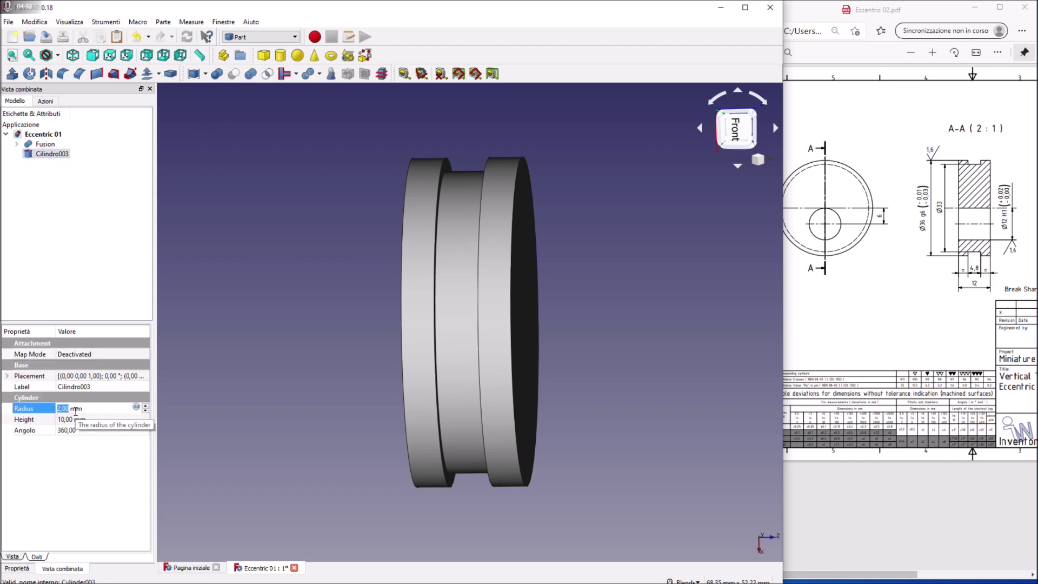
{"action": "type", "text": "6"}
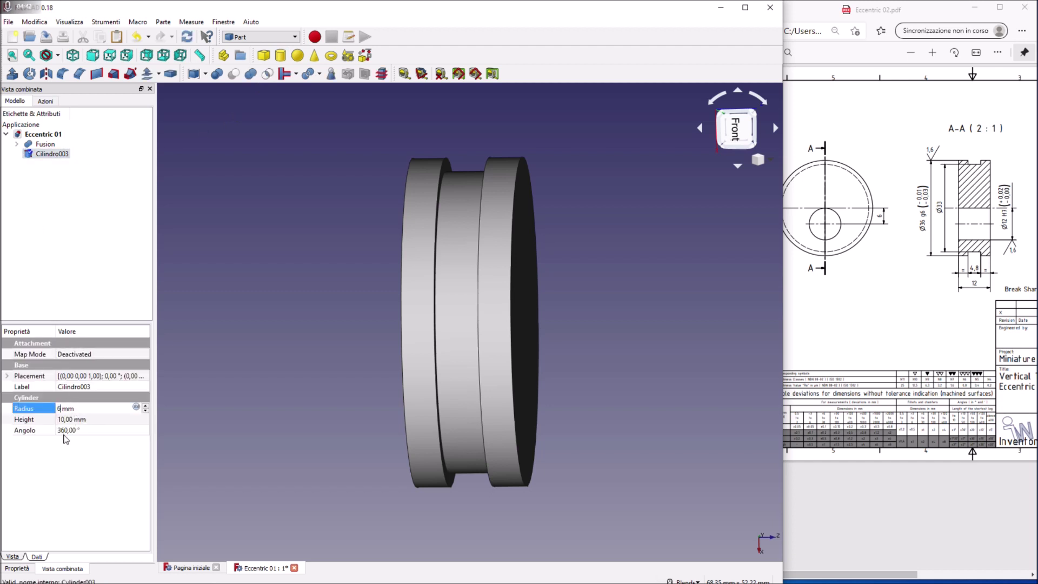
{"action": "left_click", "coordinate": [69, 420]}
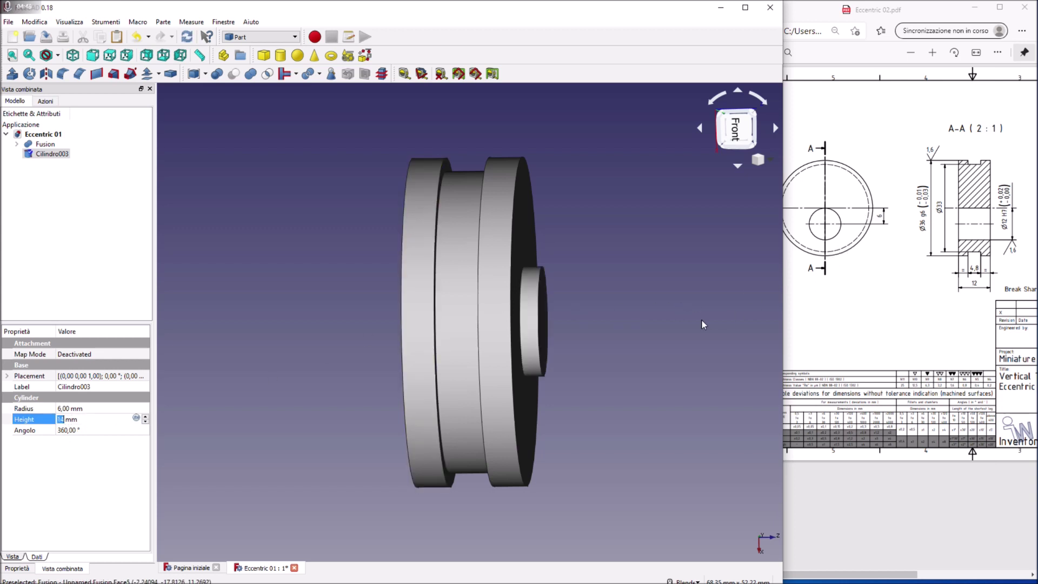
{"action": "left_click", "coordinate": [72, 54]}
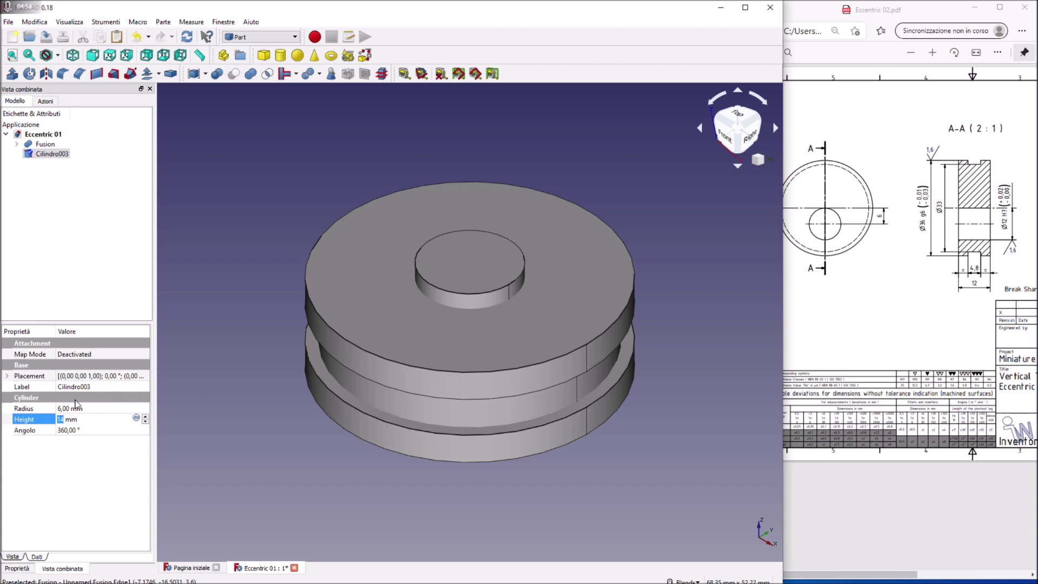
{"action": "left_click", "coordinate": [7, 376]}
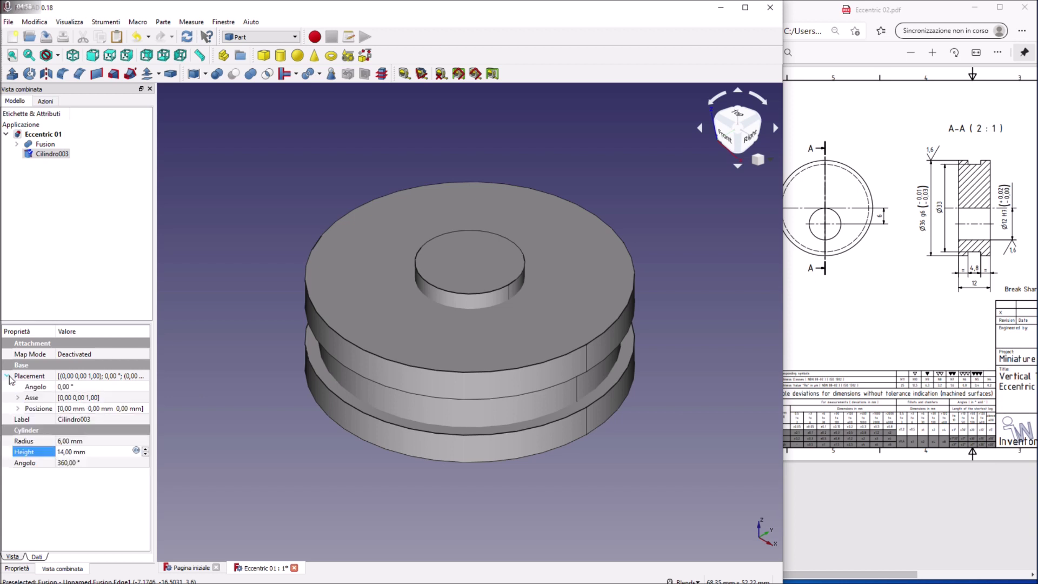
Offset the new Cilindro003 pin 3 mm along x in its placement.
{"action": "left_click", "coordinate": [18, 409]}
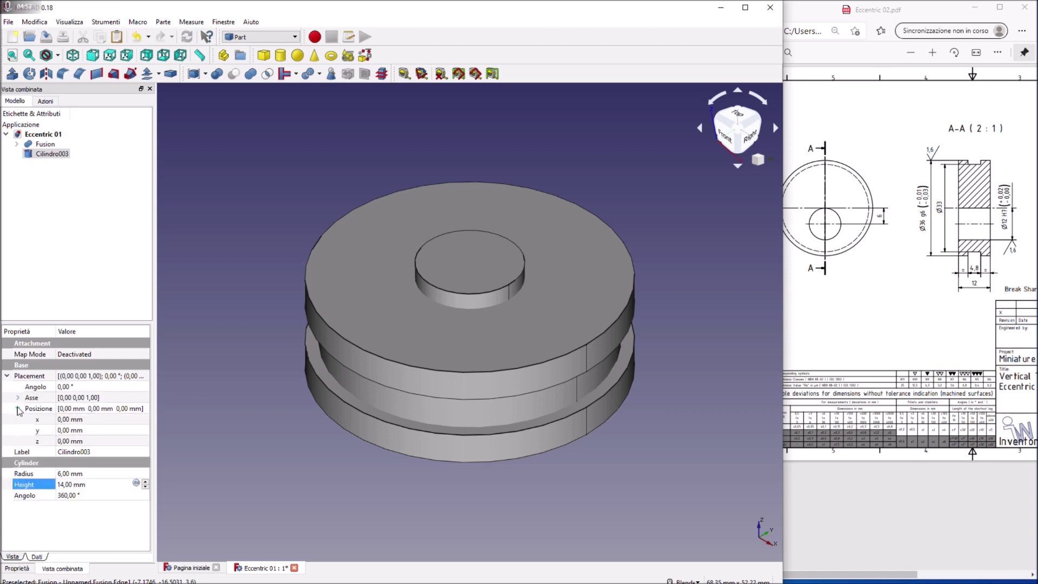
{"action": "left_click", "coordinate": [71, 421]}
{"action": "type", "text": "3"}
{"action": "left_click", "coordinate": [278, 459]}
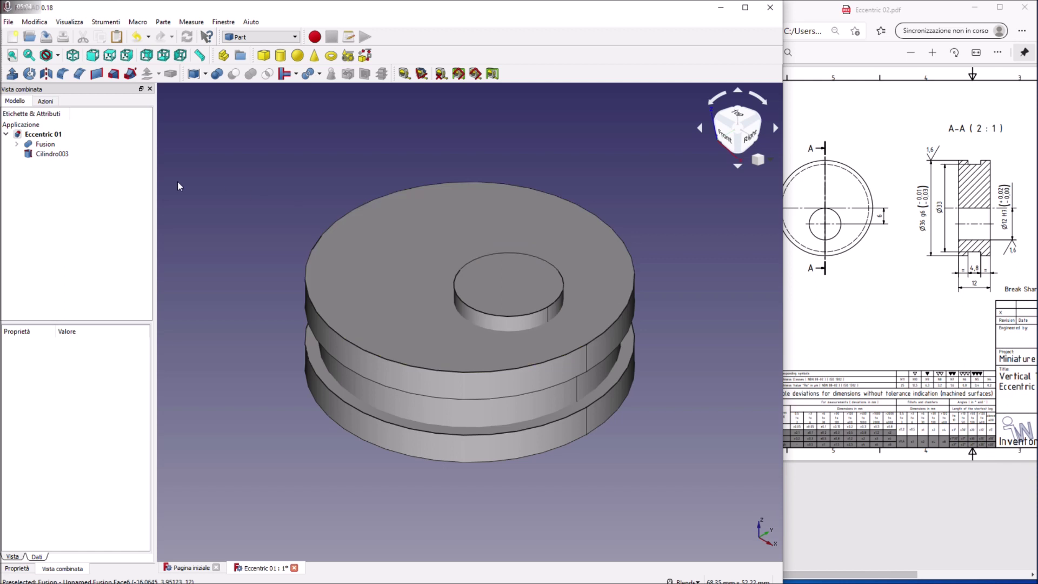
{"action": "left_click", "coordinate": [44, 146]}
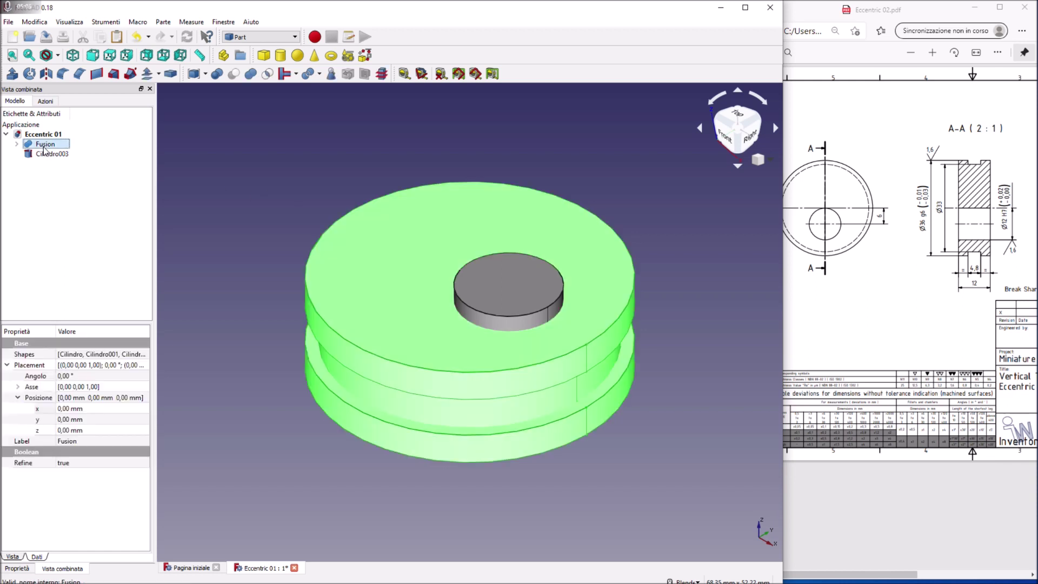
Cut Cilindro003 from the Fusion with Part Cut and inspect the new off-centre hole.
{"action": "left_click", "coordinate": [517, 301], "text": "ctrl"}
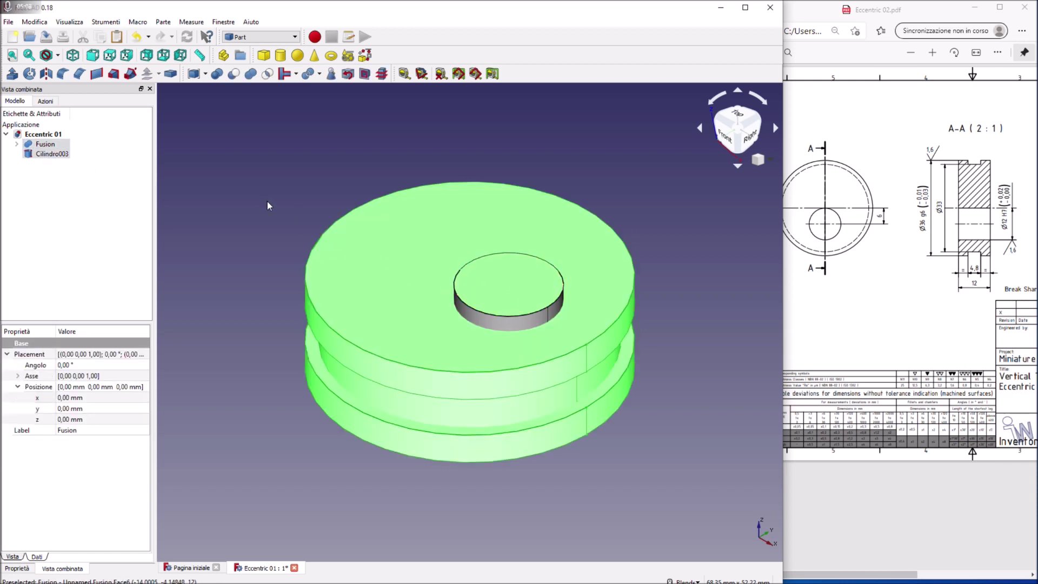
{"action": "left_click", "coordinate": [234, 74]}
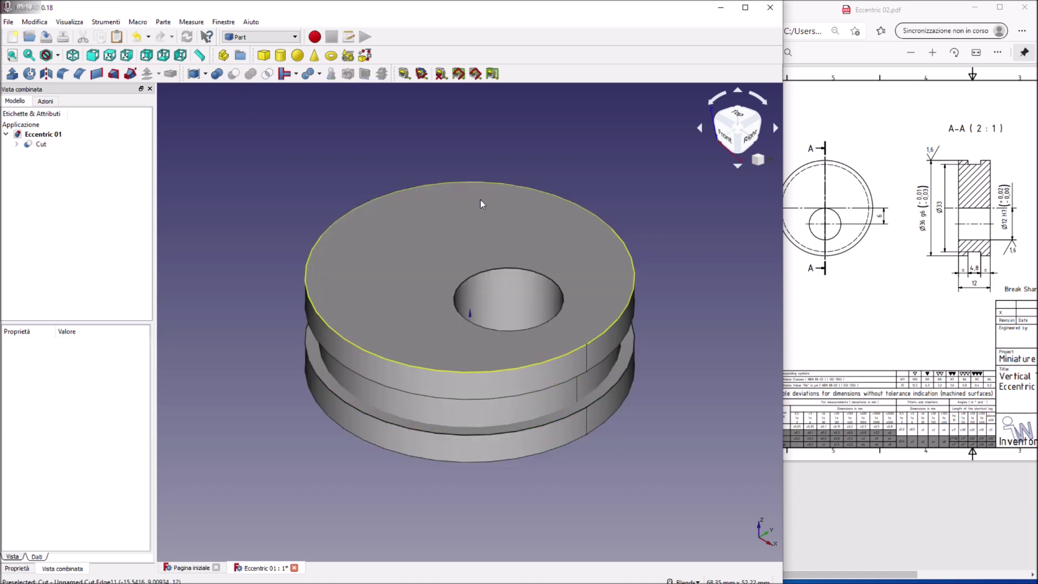
{"action": "mouse_move", "coordinate": [480, 199]}
{"action": "middle_mouse_down"}
{"action": "mouse_move", "coordinate": [475, 303]}
{"action": "mouse_move", "coordinate": [462, 321]}
{"action": "mouse_move", "coordinate": [492, 249]}
{"action": "middle_mouse_up"}
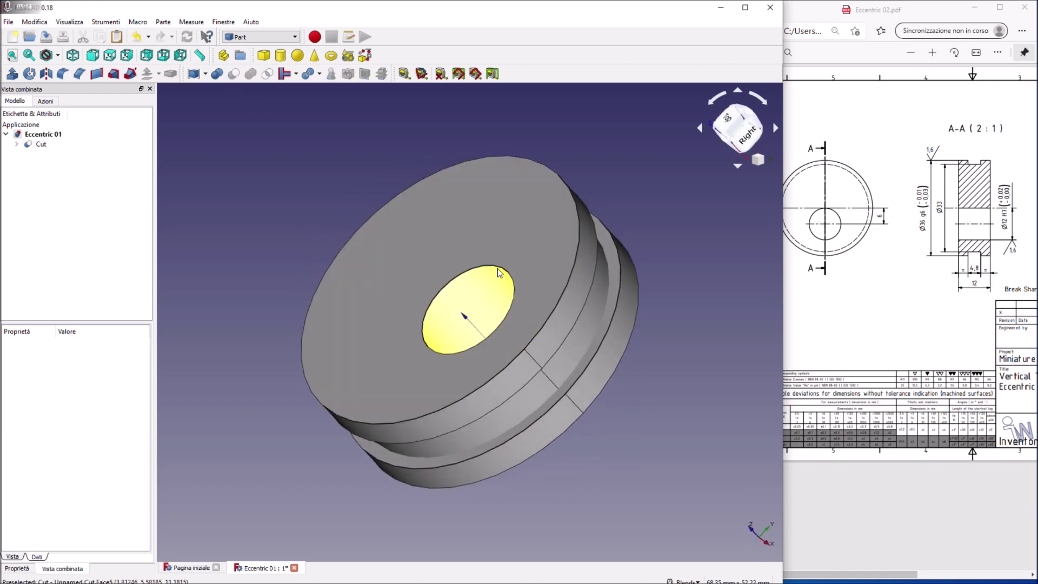
Select the hole rim, outer front and back rims and groove edges for chamfering.
{"action": "left_click", "coordinate": [498, 268]}
{"action": "left_click", "coordinate": [558, 302], "text": "ctrl"}
{"action": "left_click", "coordinate": [579, 323], "text": "ctrl"}
{"action": "left_click", "coordinate": [597, 339], "text": "ctrl"}
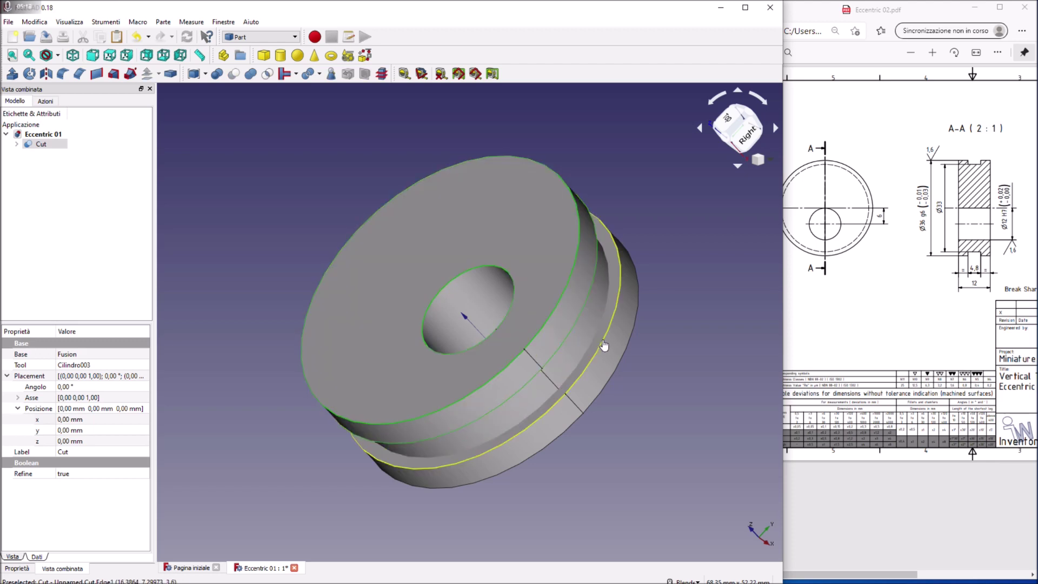
{"action": "left_click", "coordinate": [637, 346], "text": "ctrl"}
{"action": "middle_click_drag", "start_coordinate": [637, 346], "coordinate": [453, 309]}
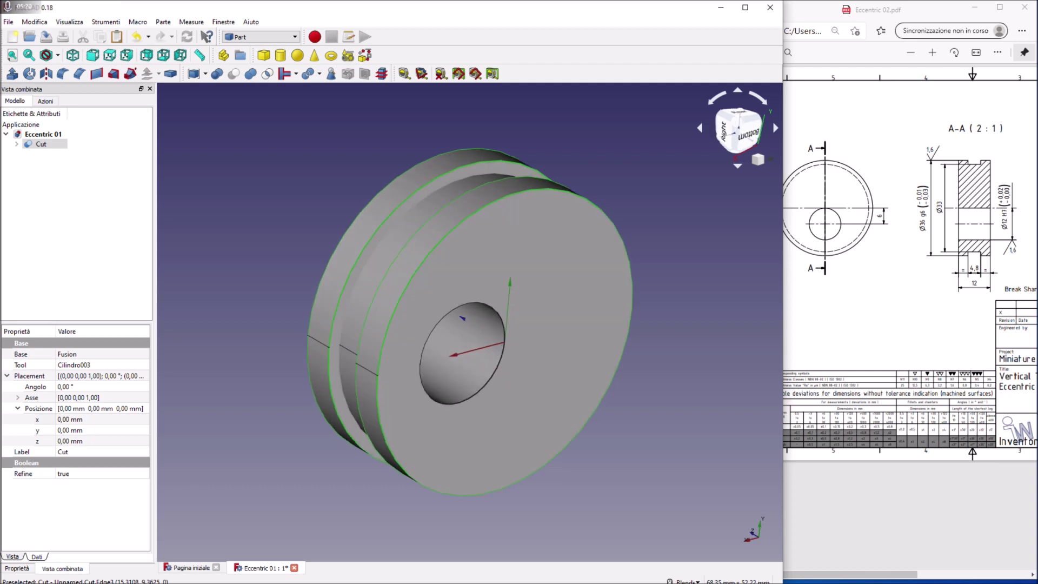
Chamfer the selected rim, groove and hole edges by 0,20 mm.
{"action": "left_click", "coordinate": [79, 74]}
{"action": "scroll", "coordinate": [125, 536], "scroll_direction": "down", "scroll_amount": 1}
{"action": "scroll", "coordinate": [124, 536], "scroll_direction": "down", "scroll_amount": 2}
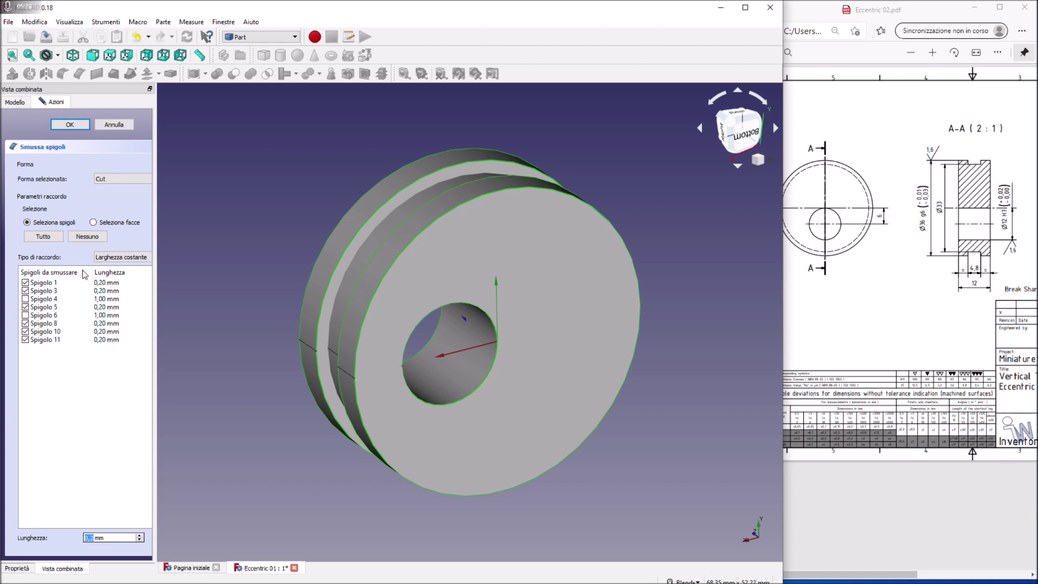
{"action": "left_click", "coordinate": [83, 125]}
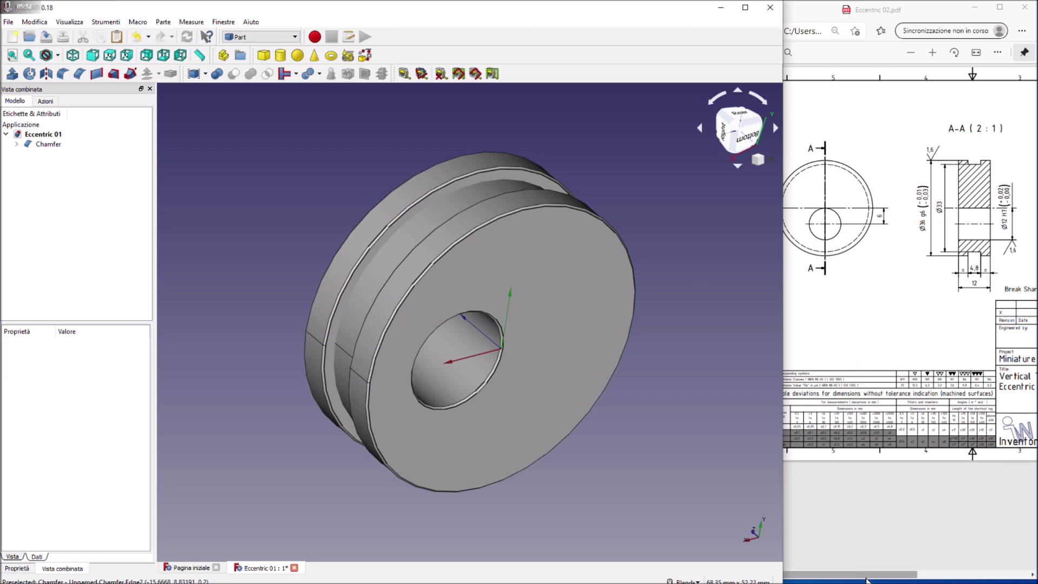
Widen the drawing window, then open and dismiss the disc face's context menu.
{"action": "left_click_drag", "start_coordinate": [866, 580], "coordinate": [822, 580]}
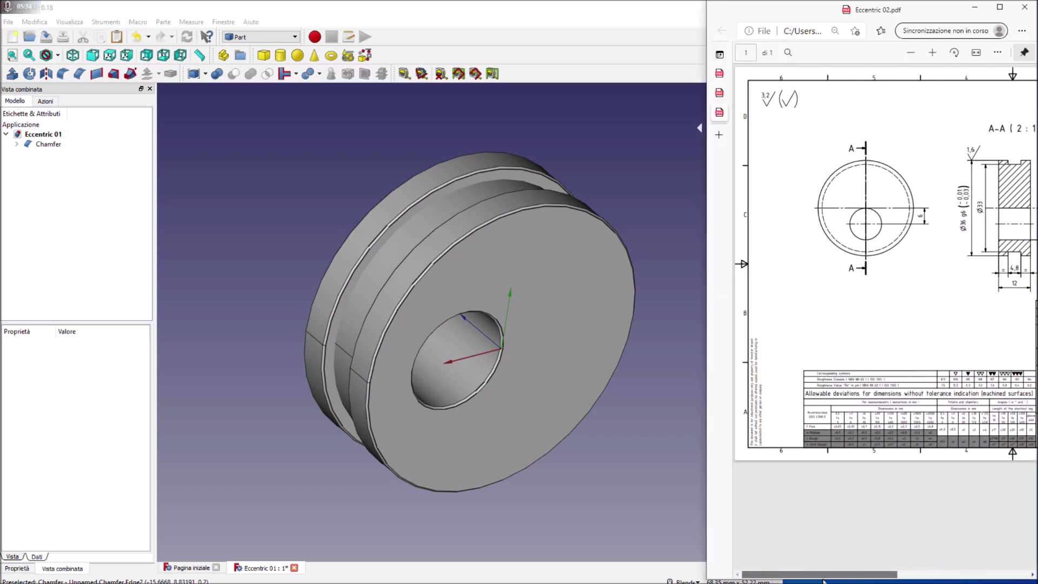
{"action": "right_click", "coordinate": [515, 243]}
{"action": "left_click", "coordinate": [490, 259]}
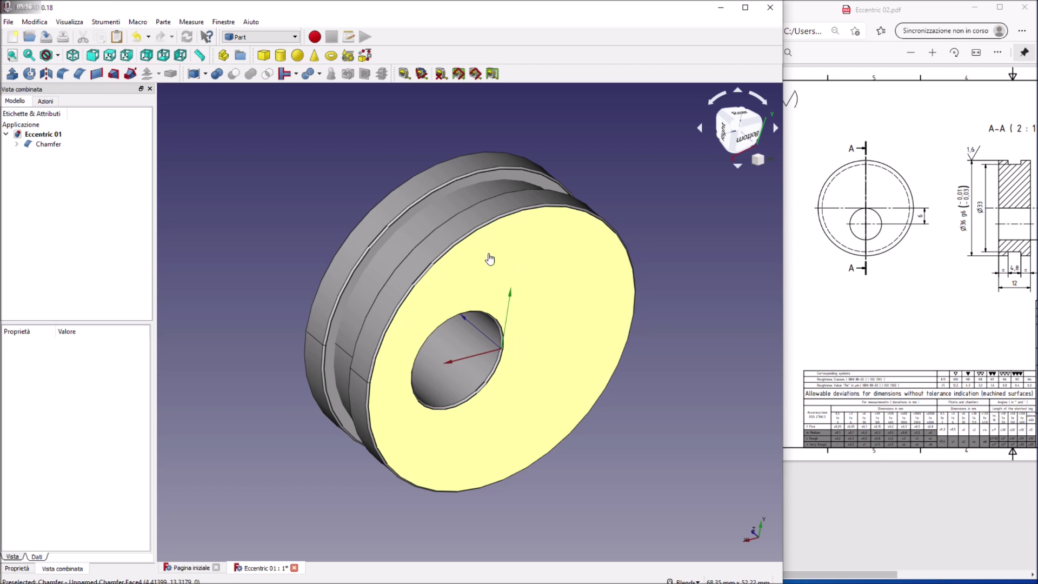
Set the Chamfer solid's Aspetto material to Oro for a gold finish.
{"action": "right_click", "coordinate": [486, 257]}
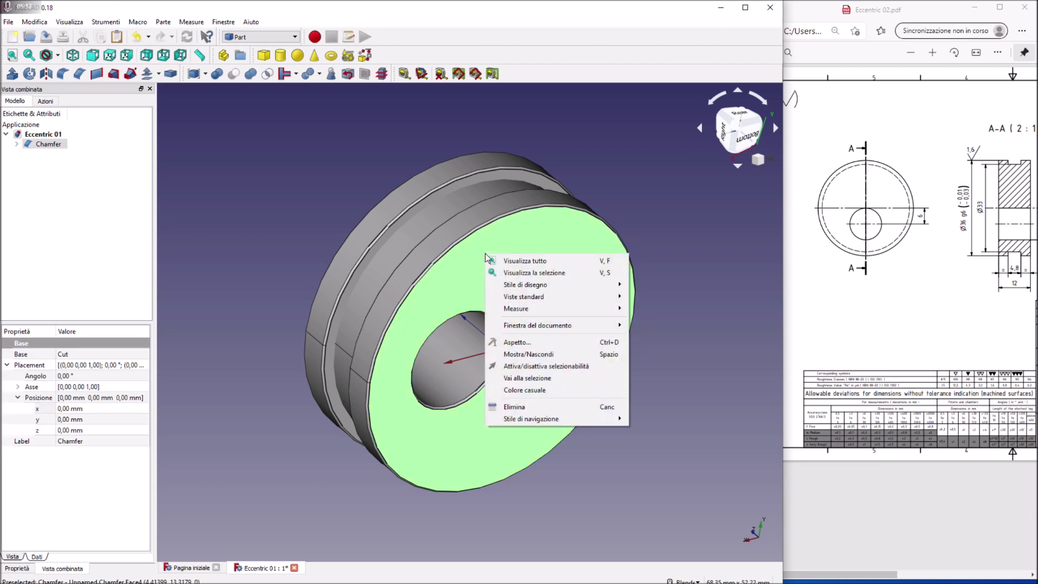
{"action": "left_click", "coordinate": [511, 343]}
{"action": "left_click", "coordinate": [458, 356]}
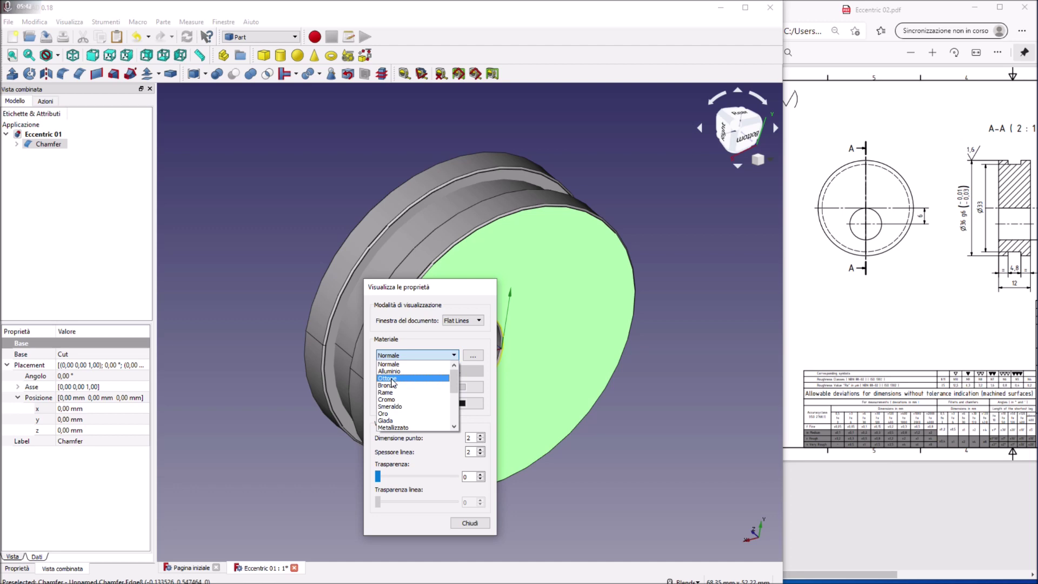
{"action": "left_click", "coordinate": [391, 413]}
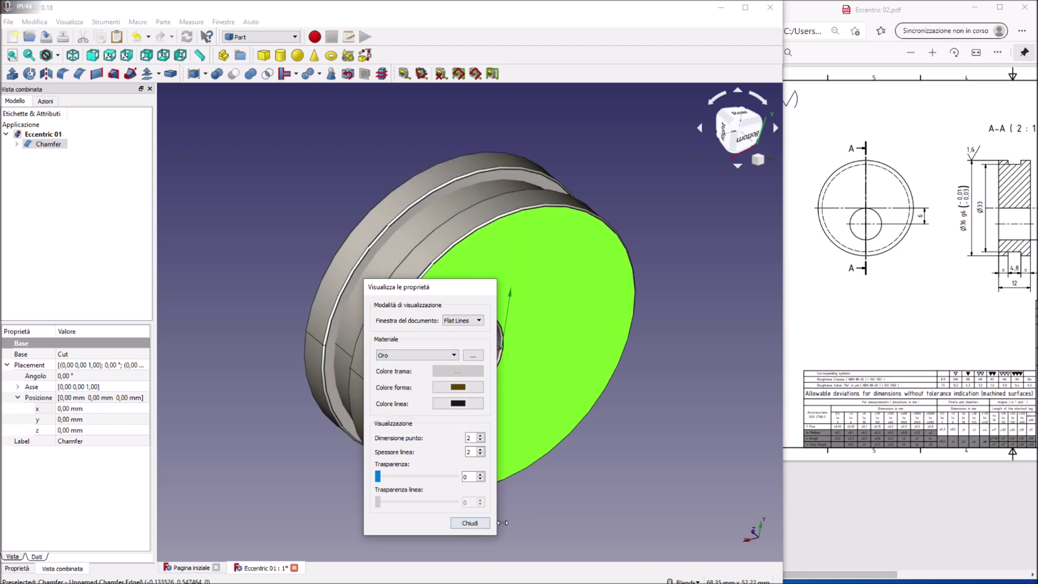
{"action": "left_click", "coordinate": [470, 523]}
{"action": "mouse_move", "coordinate": [283, 247]}
{"action": "middle_mouse_down"}
{"action": "mouse_move", "coordinate": [487, 243]}
{"action": "mouse_move", "coordinate": [519, 270]}
{"action": "mouse_move", "coordinate": [487, 303]}
{"action": "mouse_move", "coordinate": [459, 357]}
{"action": "middle_mouse_up"}
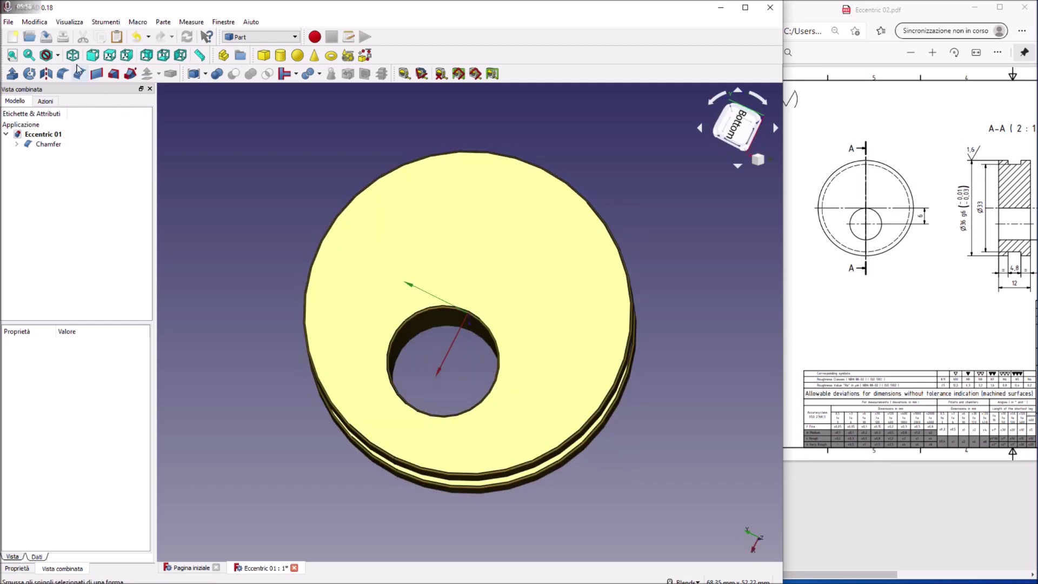
Save the document, then save it again as Eccentric 02.FCStd in the Eccentric folder.
{"action": "left_click", "coordinate": [45, 37]}
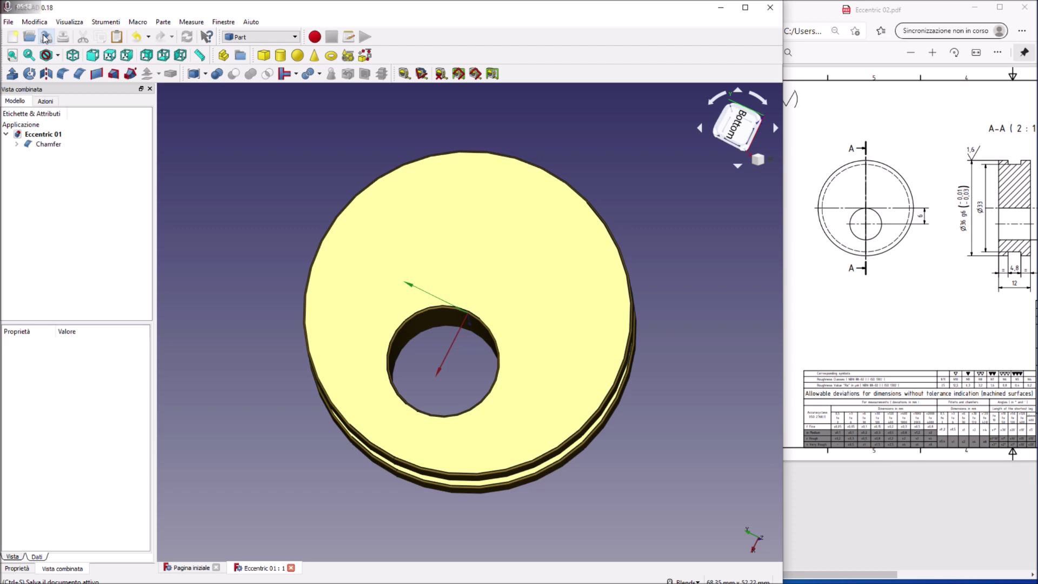
{"action": "left_click", "coordinate": [13, 24]}
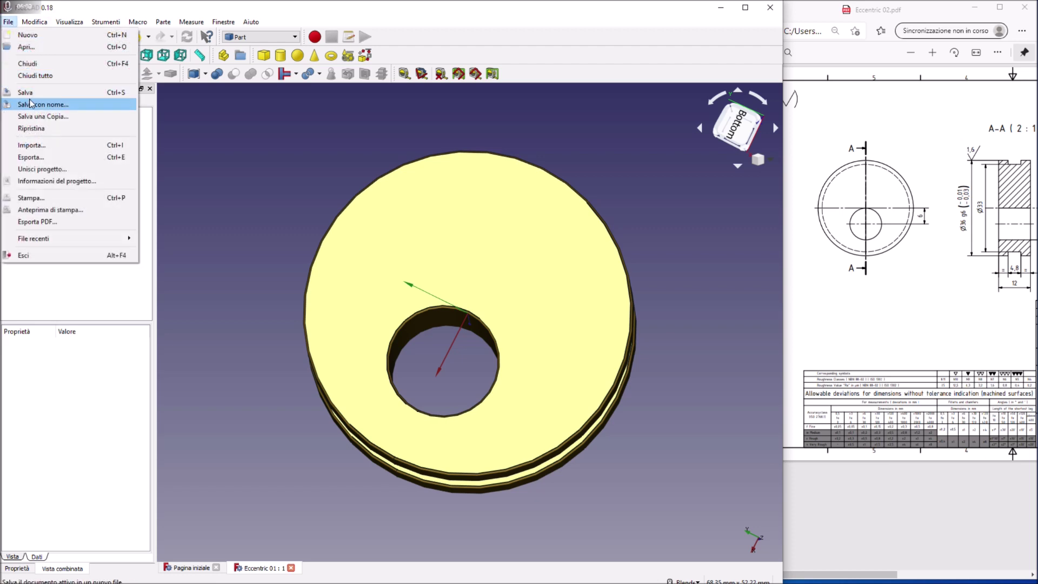
{"action": "left_click", "coordinate": [43, 104]}
{"action": "left_click", "coordinate": [122, 98]}
{"action": "left_click", "coordinate": [108, 253]}
{"action": "left_click", "coordinate": [109, 254]}
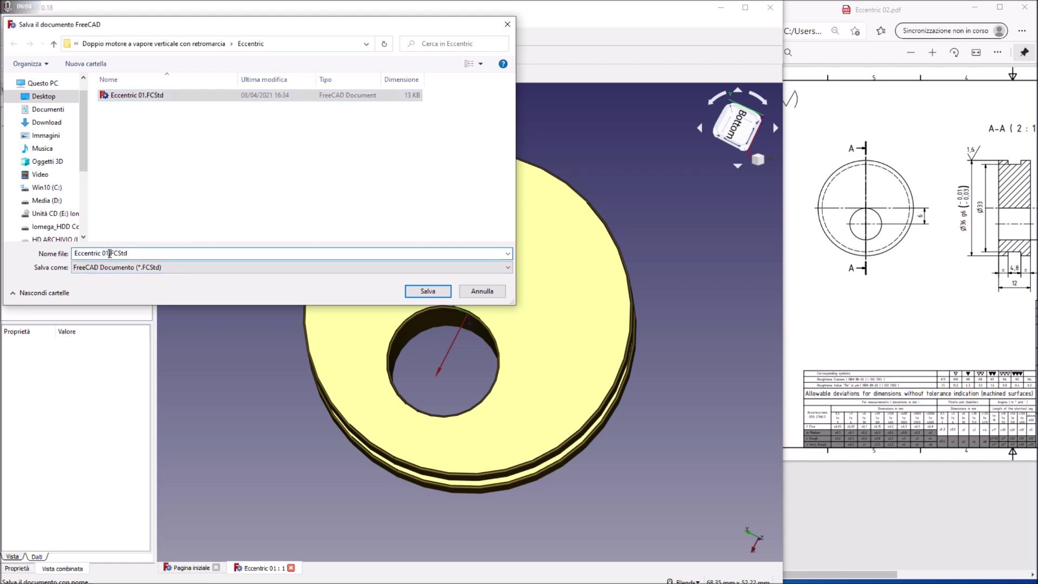
{"action": "key", "text": "BackSpace"}
{"action": "type", "text": "2"}
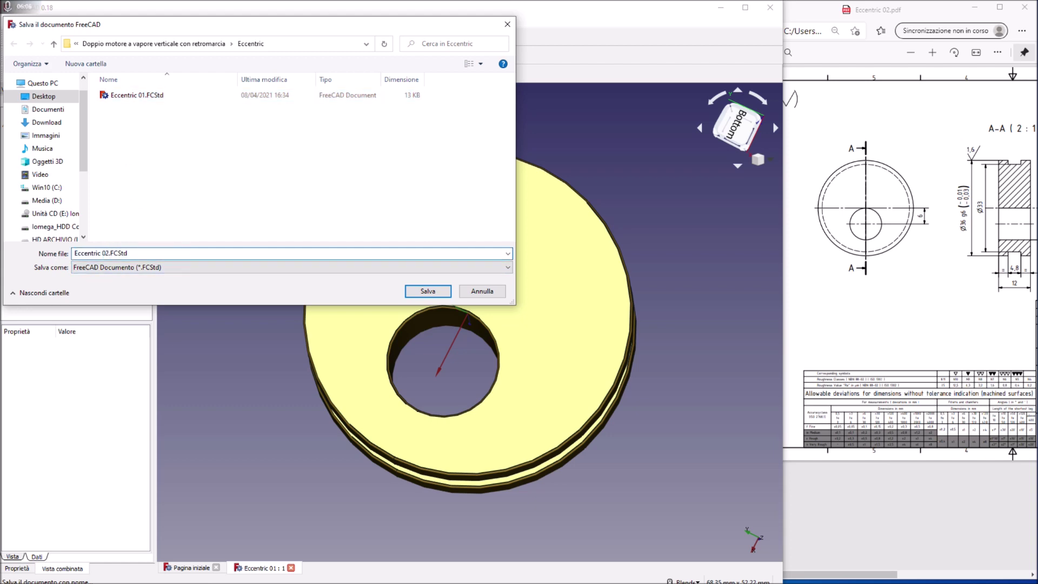
{"action": "left_click", "coordinate": [427, 291]}
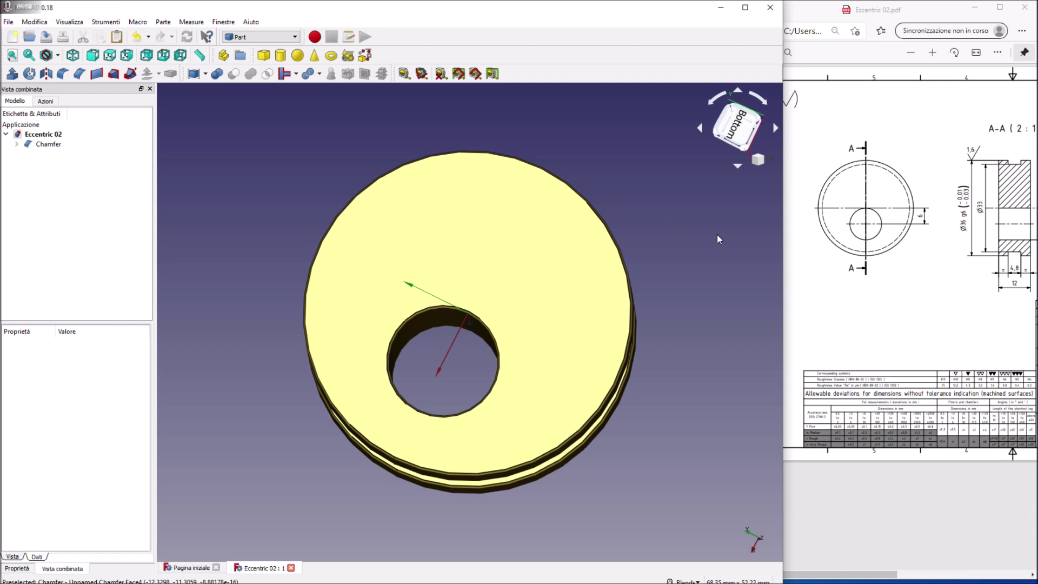
{"action": "middle_click_drag", "start_coordinate": [641, 183], "coordinate": [644, 170]}
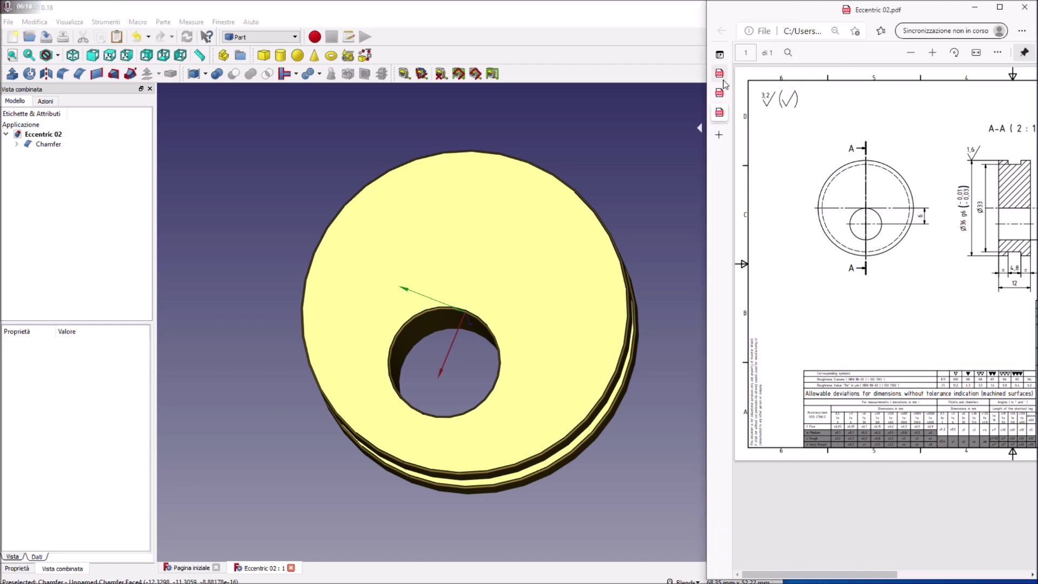
Show Eccentric 01.pdf scrolled right to its section view, then expand Chamfer in FreeCAD's tree.
{"action": "left_click", "coordinate": [720, 93]}
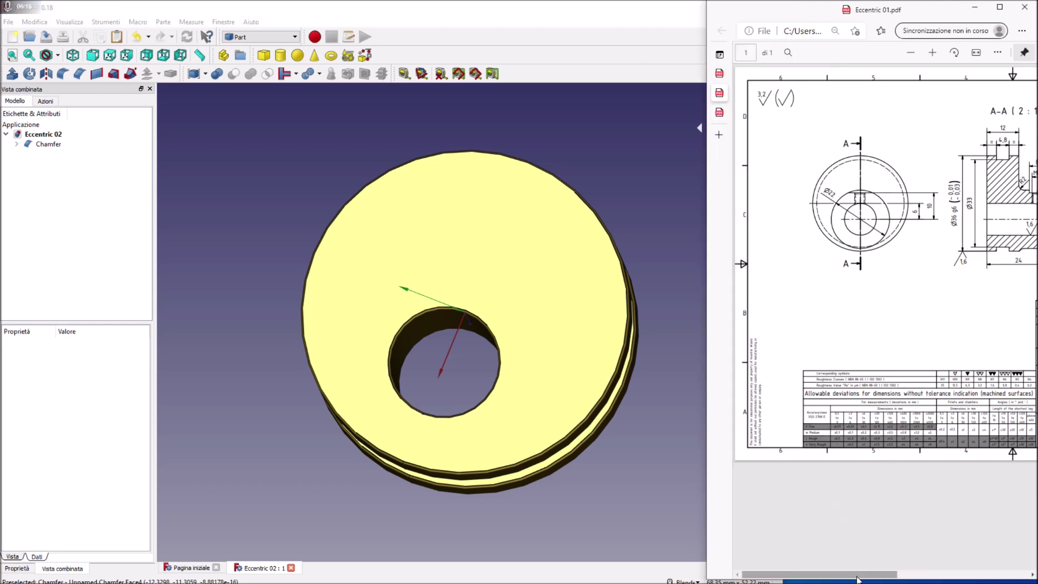
{"action": "left_click_drag", "start_coordinate": [858, 577], "coordinate": [904, 578]}
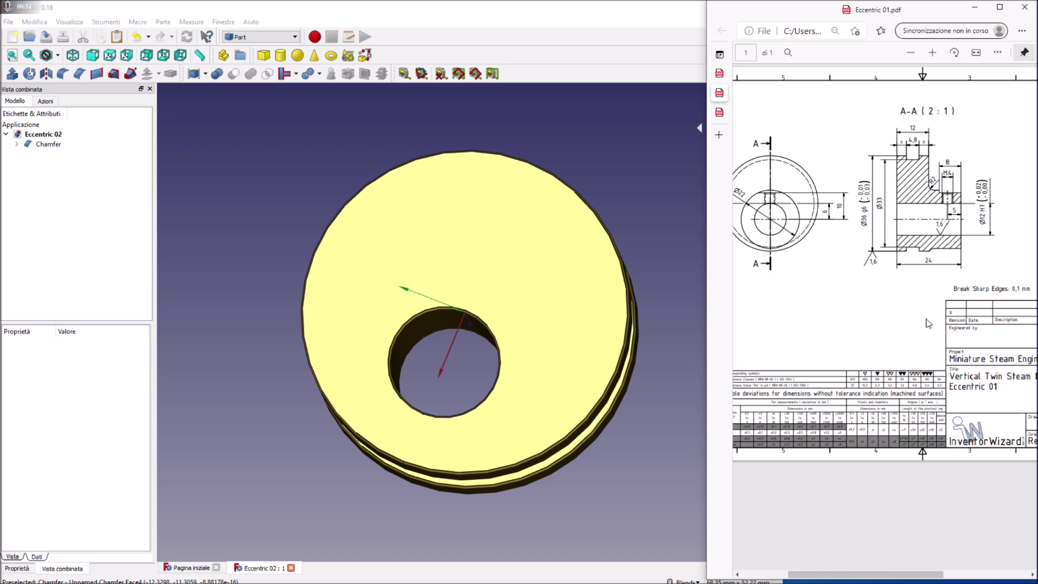
{"action": "mouse_move", "coordinate": [901, 573]}
{"action": "left_mouse_down"}
{"action": "mouse_move", "coordinate": [915, 573]}
{"action": "mouse_move", "coordinate": [892, 577]}
{"action": "left_mouse_up"}
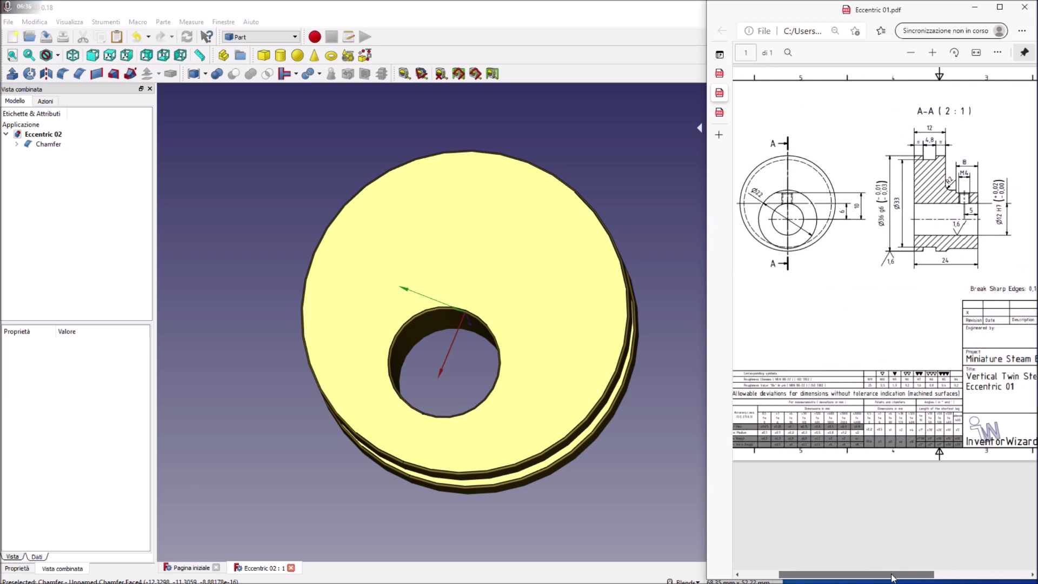
{"action": "left_click", "coordinate": [57, 145]}
{"action": "left_click", "coordinate": [16, 144]}
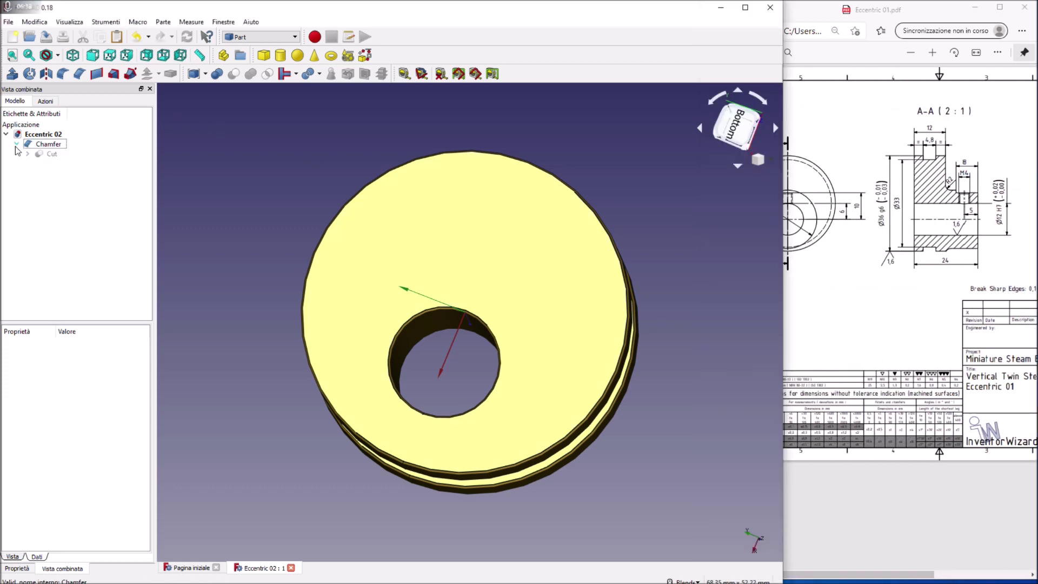
Expand Cut and Fusion in the tree and select Cilindro003.
{"action": "left_click", "coordinate": [28, 153]}
{"action": "left_click", "coordinate": [38, 163]}
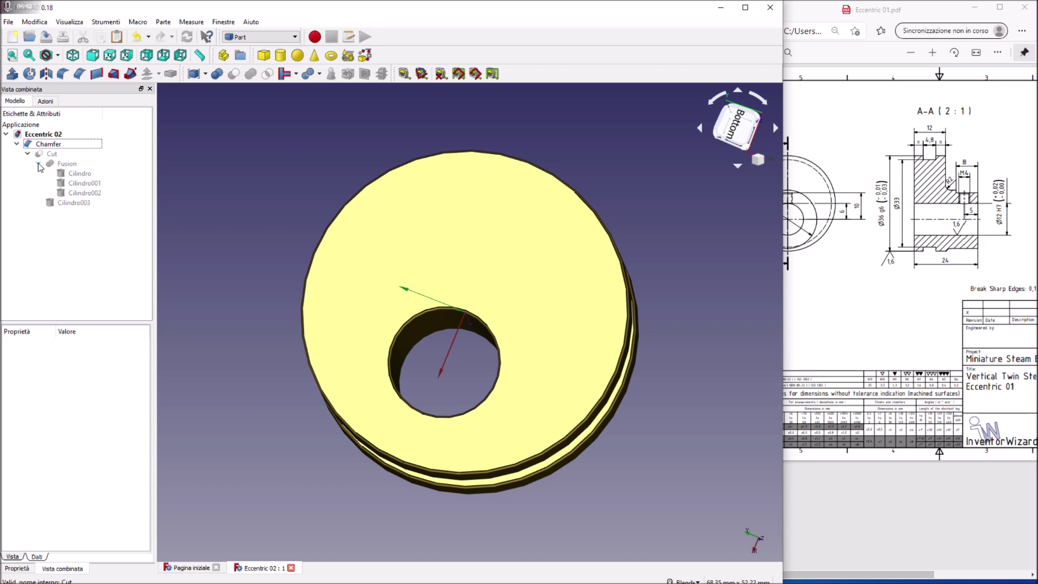
{"action": "left_click", "coordinate": [74, 203]}
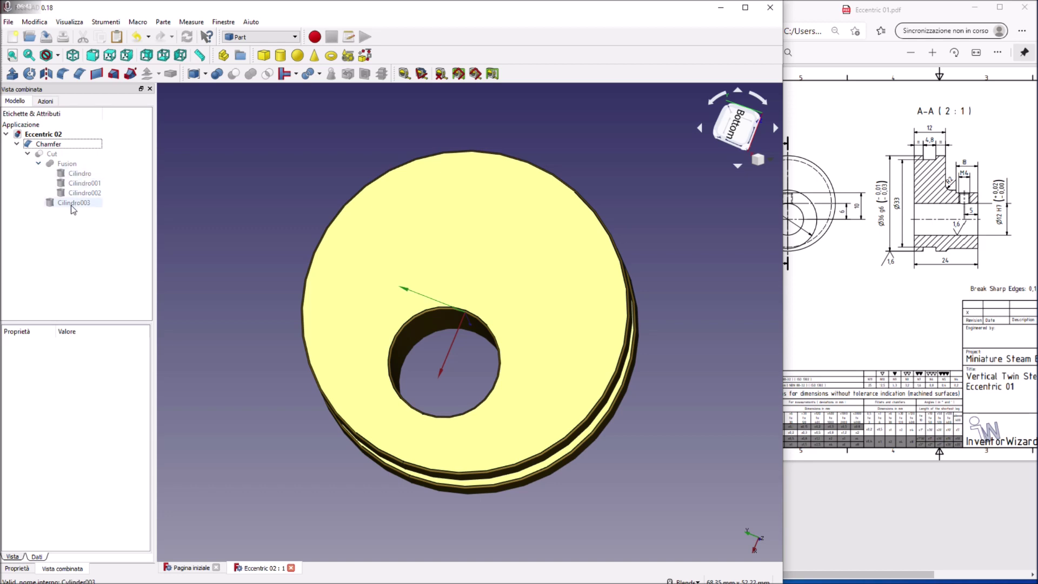
{"action": "left_click", "coordinate": [84, 244]}
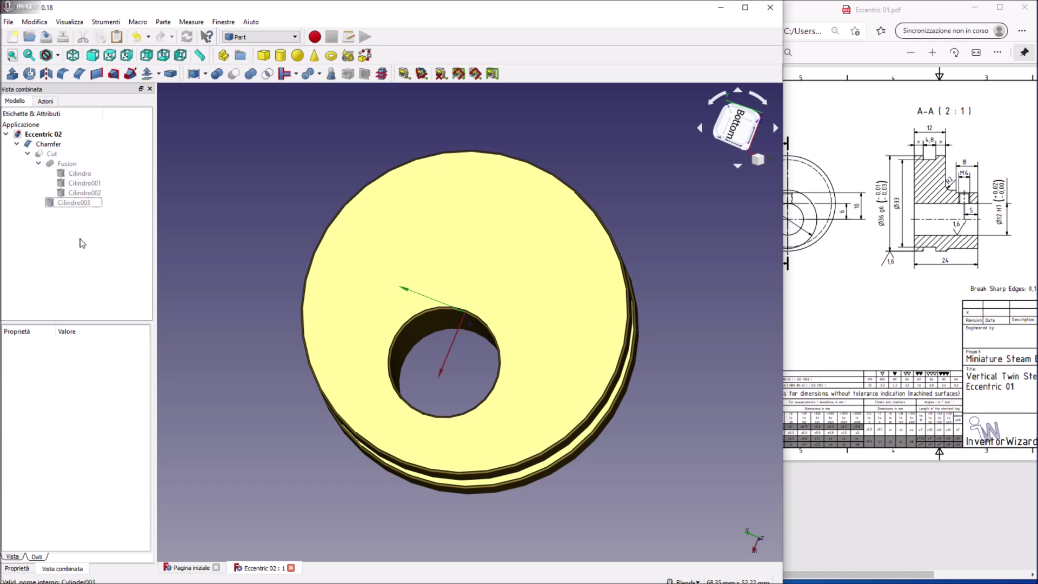
{"action": "left_click", "coordinate": [74, 204]}
Copy Cilindro003, paste it on Chamfer and make the new Cilindro004 visible.
{"action": "right_click", "coordinate": [76, 204]}
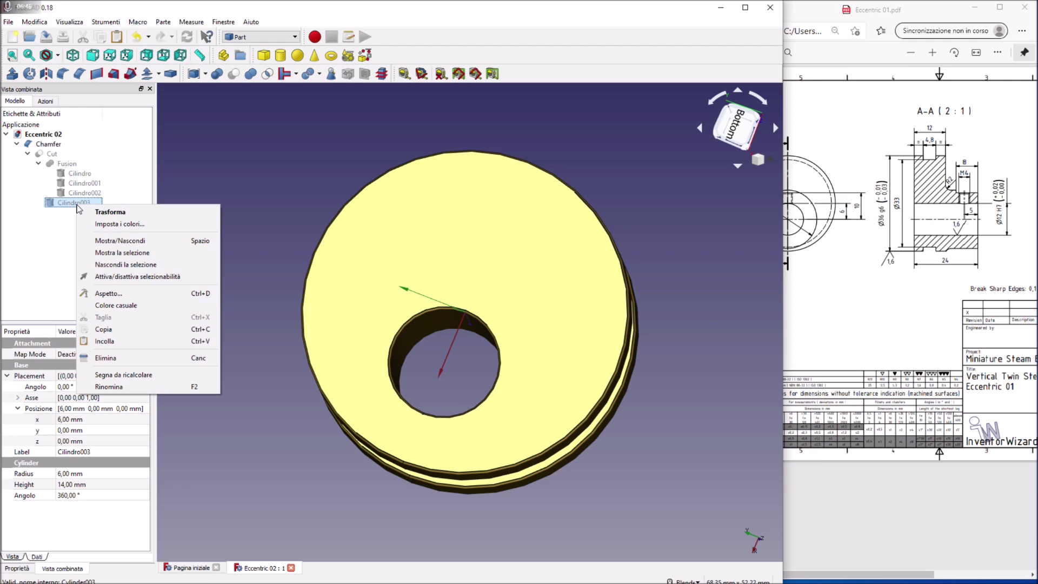
{"action": "left_click", "coordinate": [105, 328]}
{"action": "left_click", "coordinate": [55, 146]}
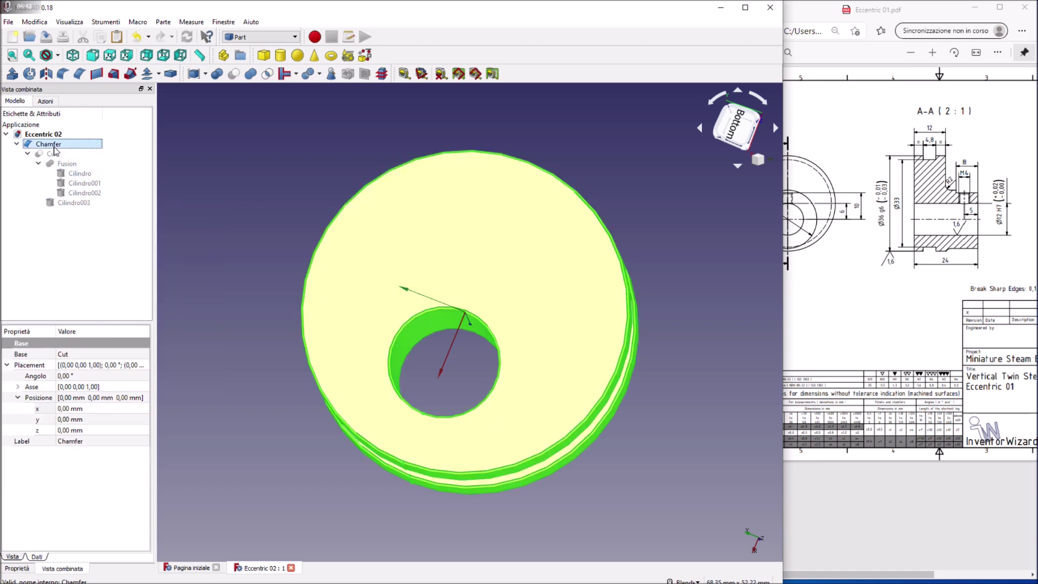
{"action": "right_click", "coordinate": [55, 147]}
{"action": "left_click", "coordinate": [88, 297]}
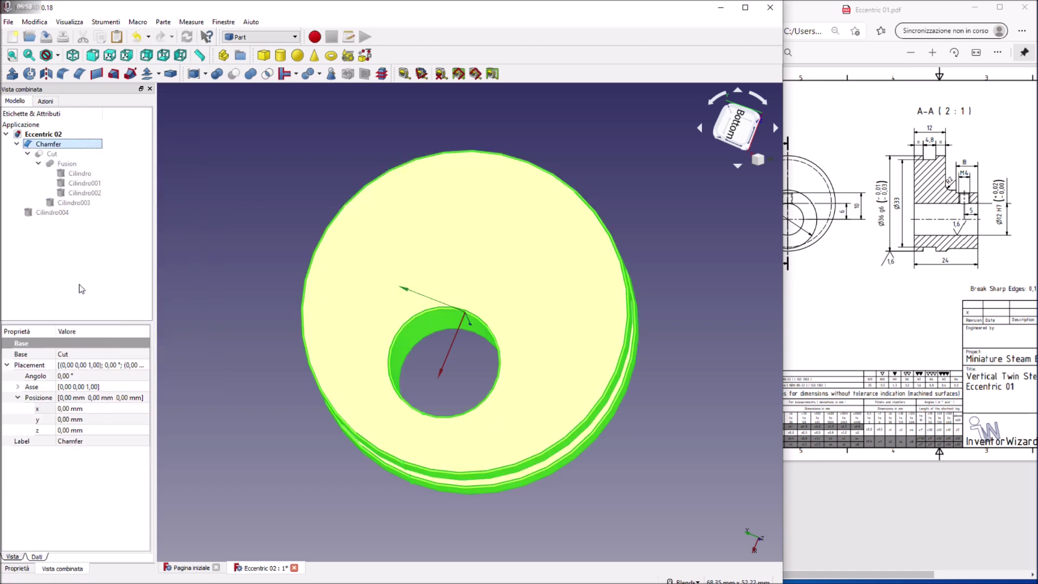
{"action": "left_click", "coordinate": [51, 213]}
{"action": "key", "text": "space"}
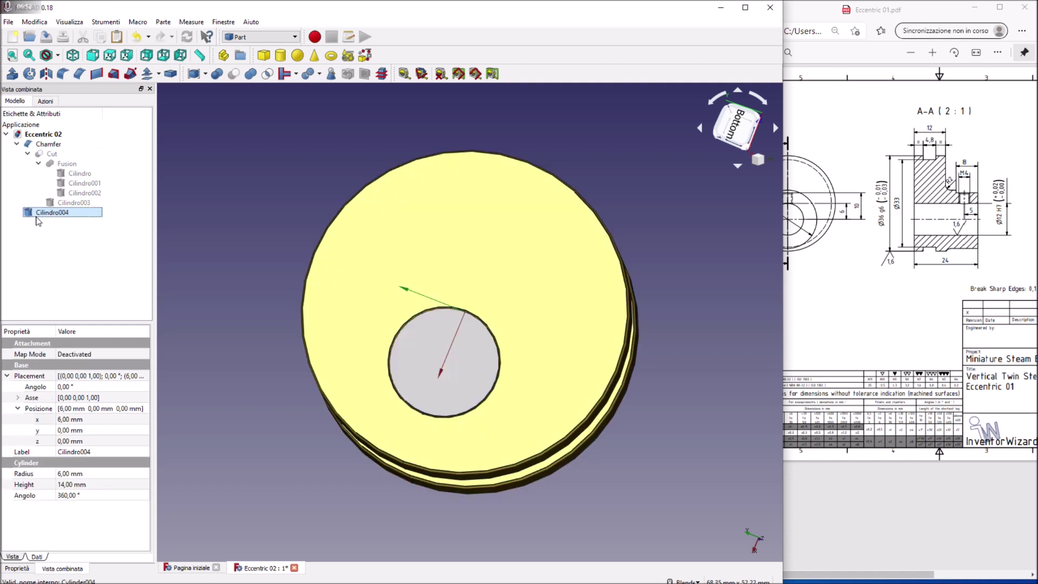
{"action": "left_click", "coordinate": [62, 240]}
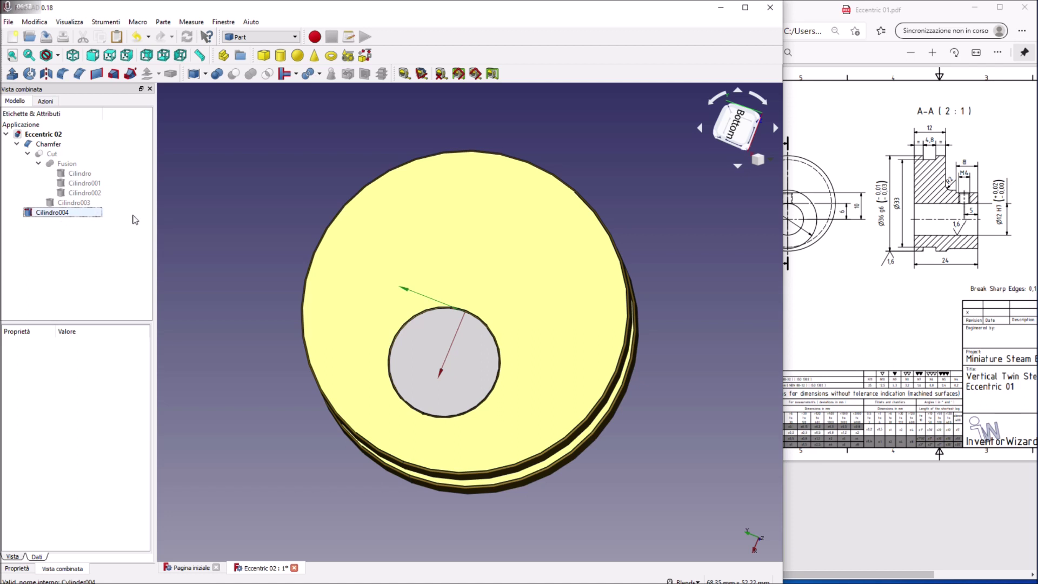
Raise Cilindro004's Height above 20 mm so it stands above the disc.
{"action": "left_click", "coordinate": [54, 213]}
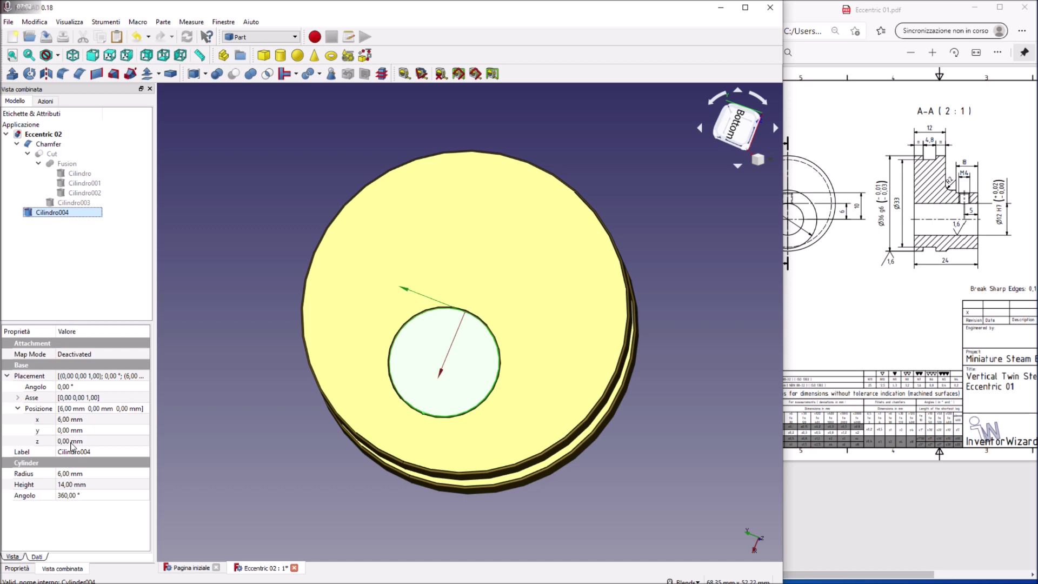
{"action": "left_click", "coordinate": [78, 484]}
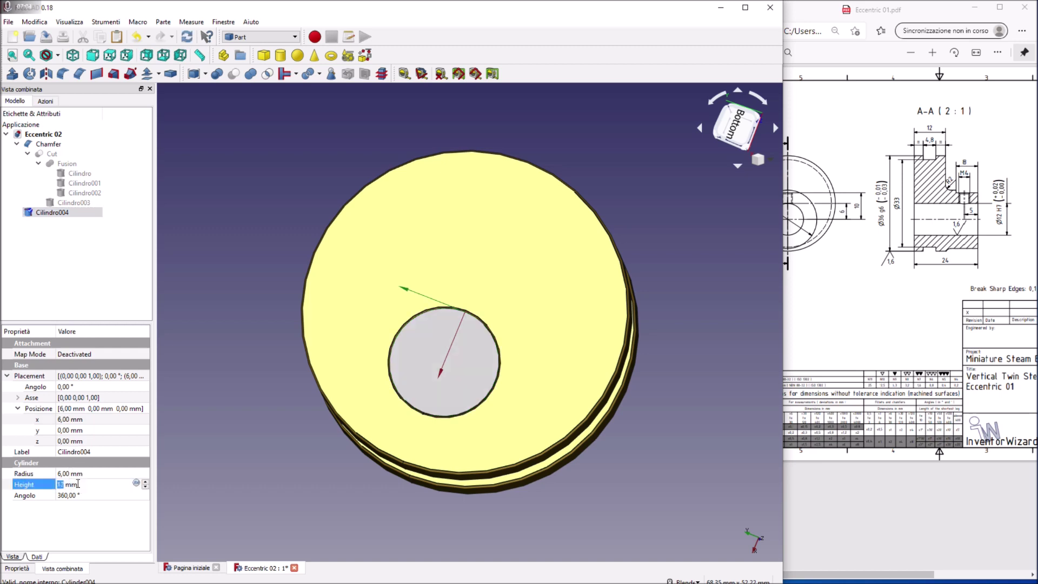
{"action": "type", "text": "20"}
{"action": "key", "text": "Return"}
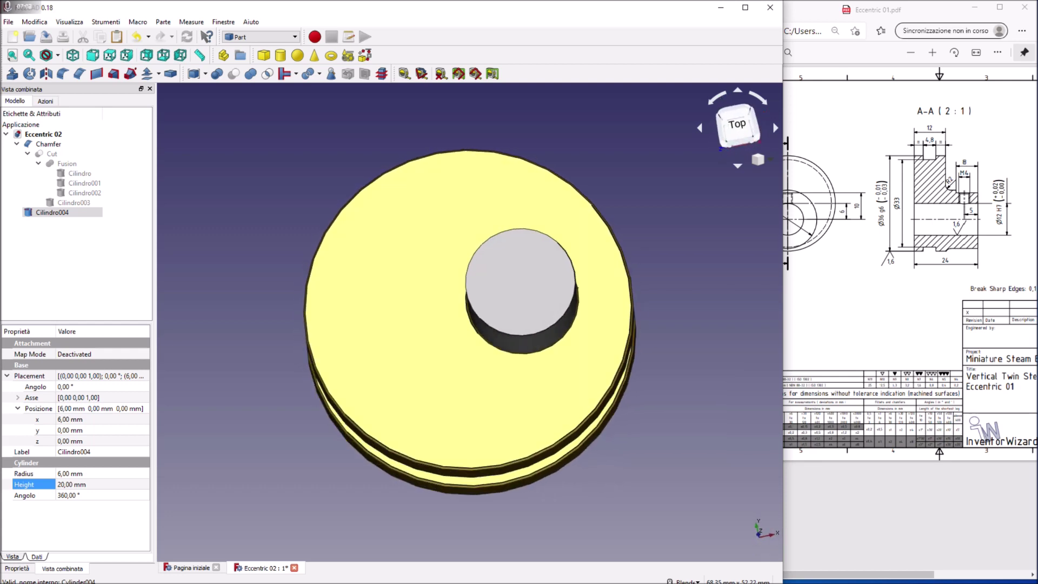
{"action": "middle_click_drag", "start_coordinate": [476, 254], "coordinate": [498, 213]}
{"action": "key", "text": "0"}
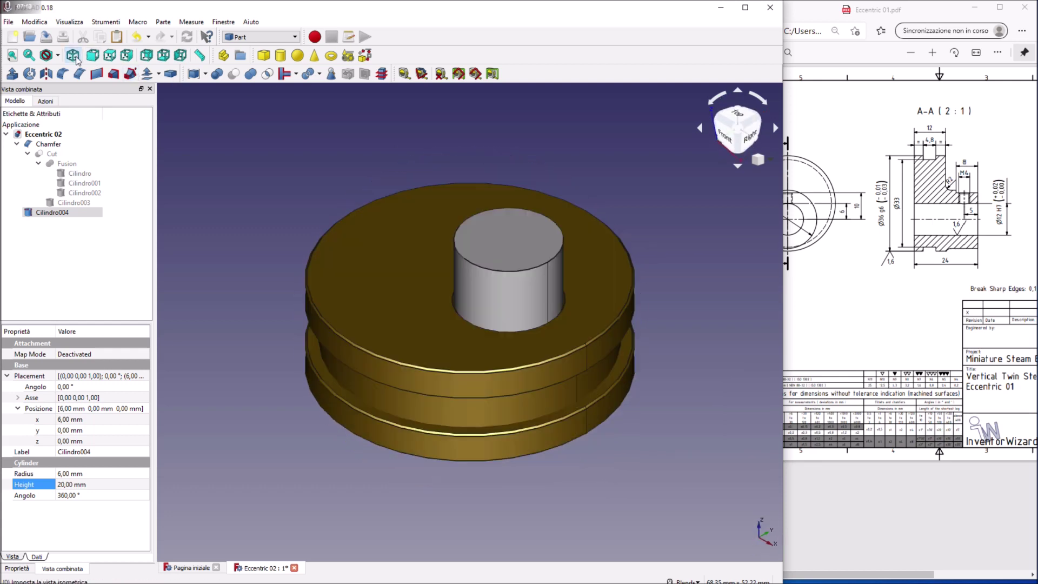
{"action": "left_click", "coordinate": [92, 484]}
{"action": "scroll", "coordinate": [92, 483], "scroll_direction": "up", "scroll_amount": 4}
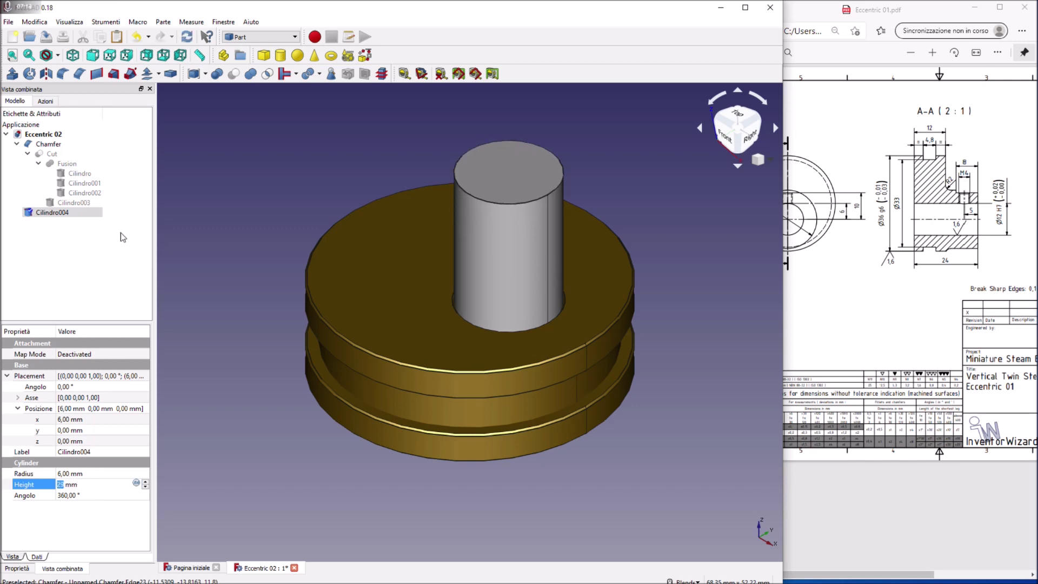
{"action": "right_click", "coordinate": [53, 145]}
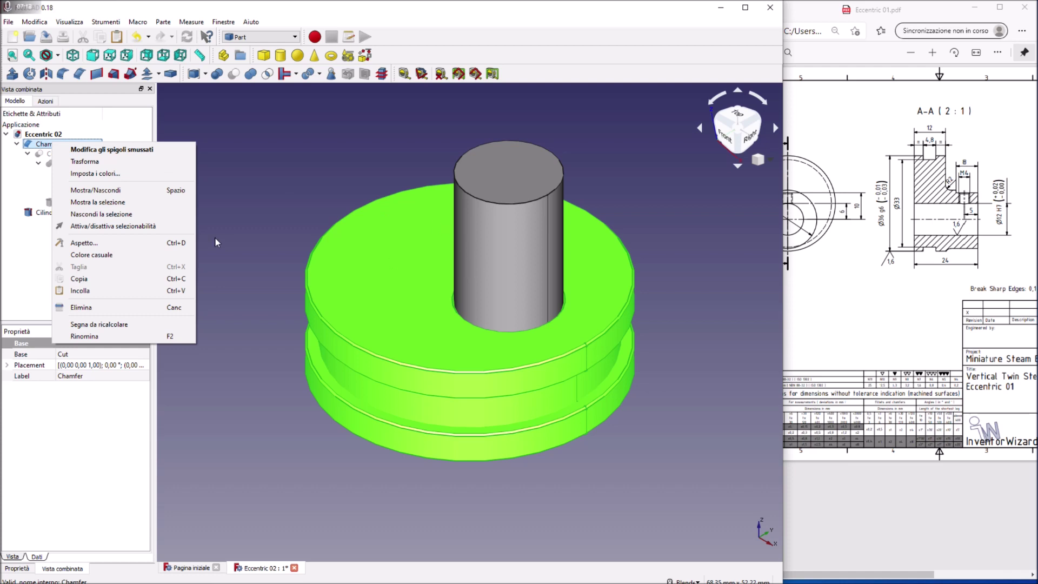
Paste another cylinder copy as Cilindro005, show it and set its Height to 12 mm.
{"action": "left_click", "coordinate": [90, 291]}
{"action": "left_click", "coordinate": [52, 222]}
{"action": "key", "text": "space"}
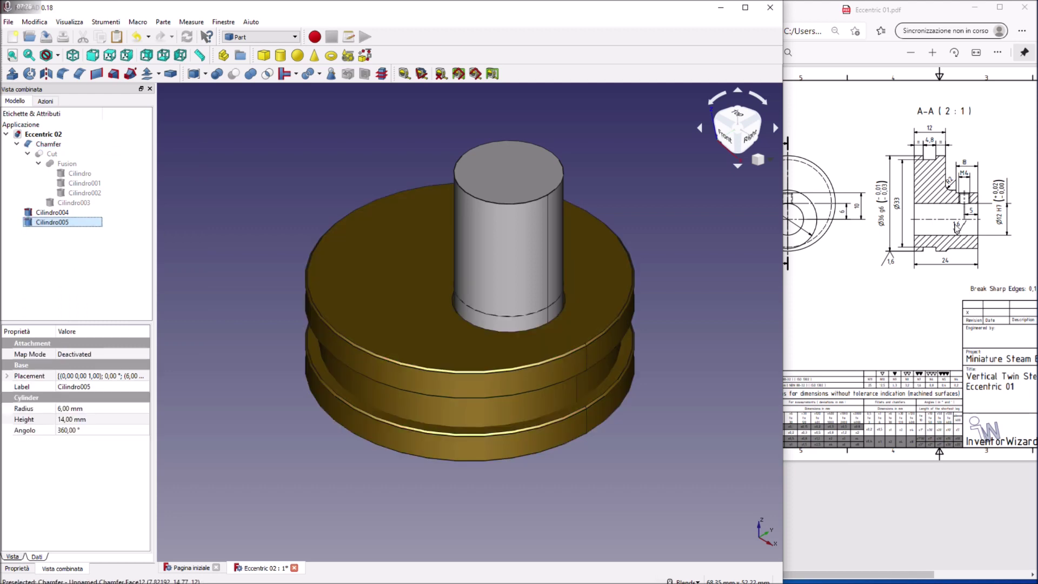
{"action": "left_click", "coordinate": [75, 419]}
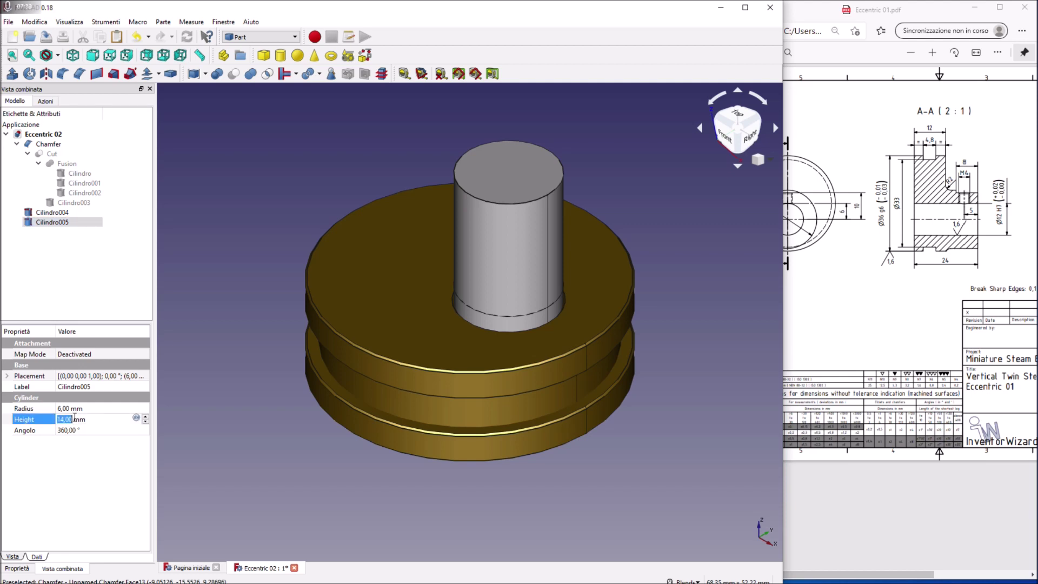
{"action": "scroll", "coordinate": [74, 419], "scroll_direction": "down", "scroll_amount": 1}
{"action": "scroll", "coordinate": [74, 419], "scroll_direction": "down", "scroll_amount": 1}
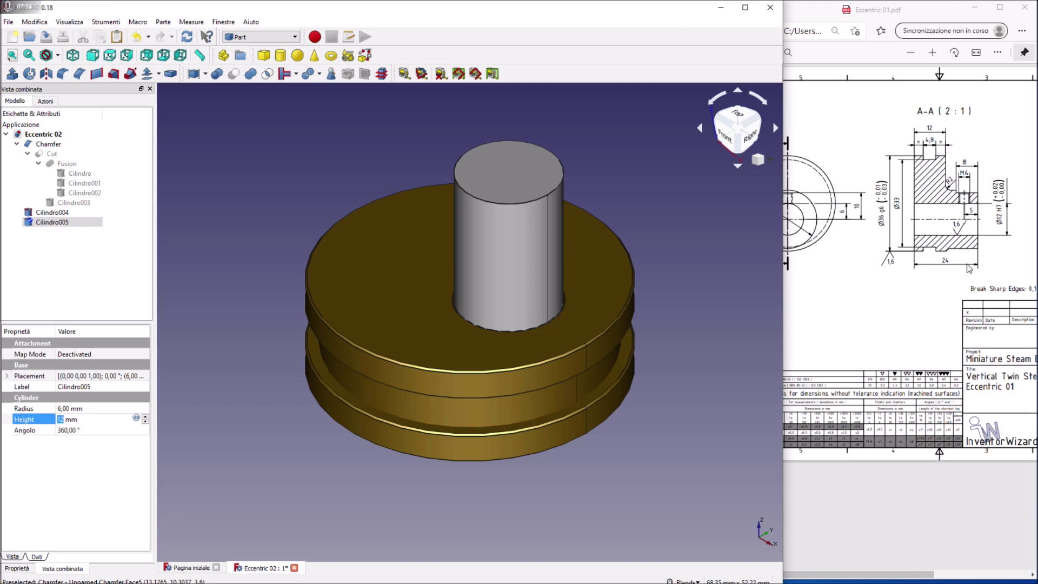
{"action": "left_click", "coordinate": [12, 377]}
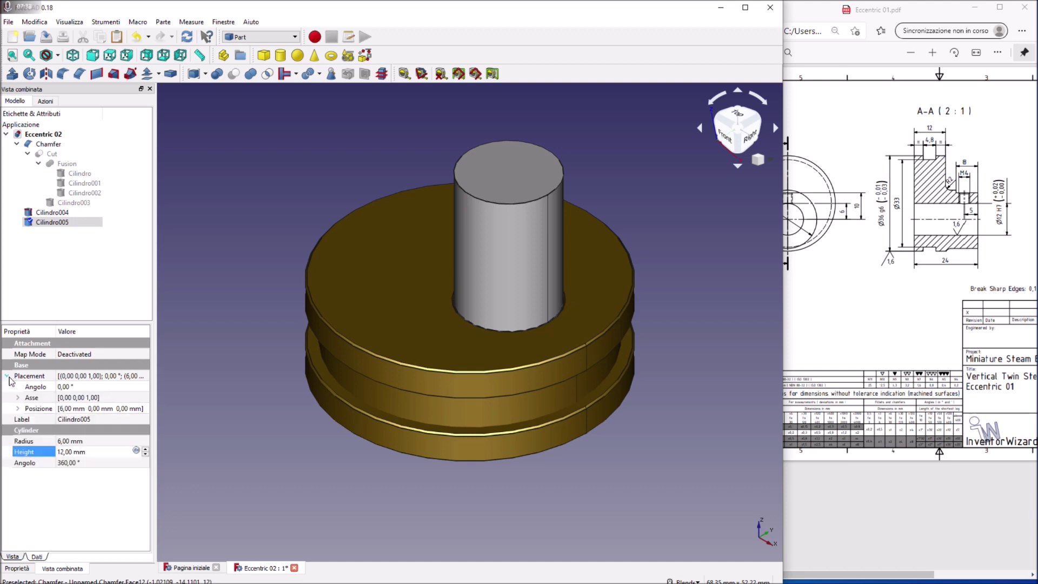
Set Cilindro005's Placement z position to 12 mm.
{"action": "left_click", "coordinate": [18, 409]}
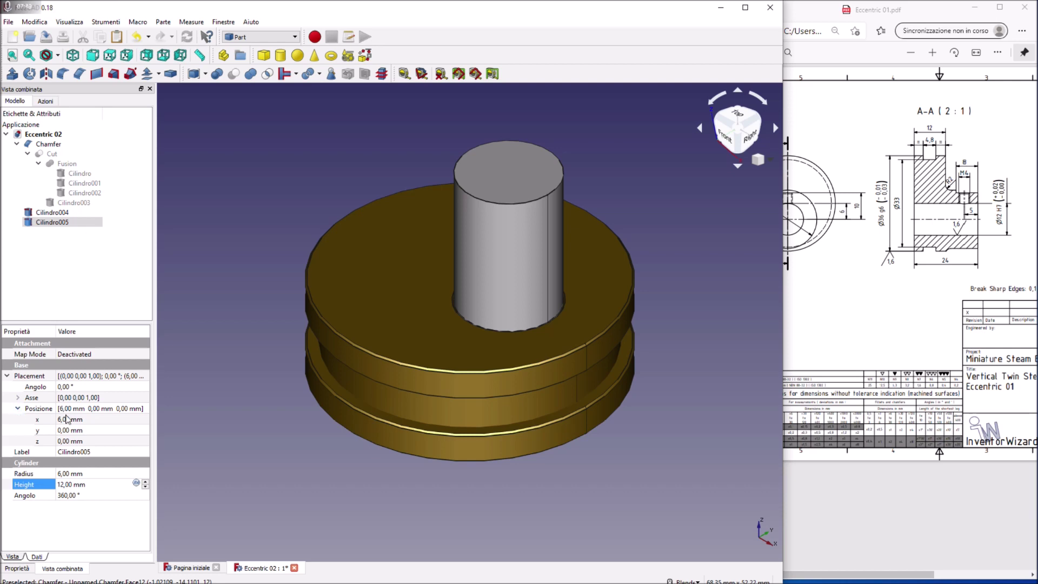
{"action": "left_click", "coordinate": [71, 445]}
{"action": "scroll", "coordinate": [72, 441], "scroll_direction": "up", "scroll_amount": 1}
{"action": "scroll", "coordinate": [72, 442], "scroll_direction": "up", "scroll_amount": 1}
{"action": "scroll", "coordinate": [72, 441], "scroll_direction": "up", "scroll_amount": 2}
{"action": "scroll", "coordinate": [72, 442], "scroll_direction": "up", "scroll_amount": 2}
{"action": "scroll", "coordinate": [72, 441], "scroll_direction": "up", "scroll_amount": 3}
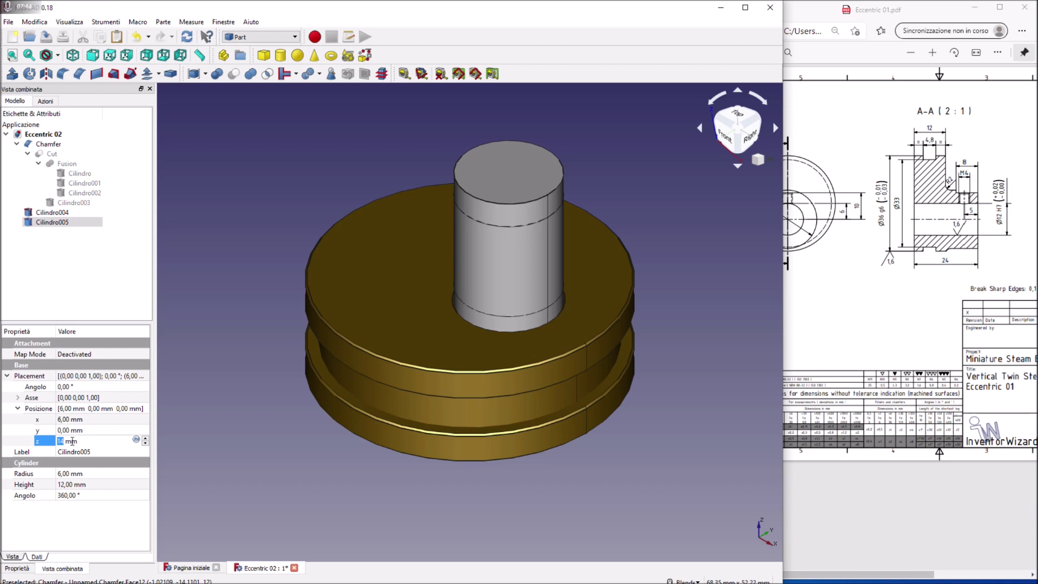
{"action": "scroll", "coordinate": [72, 441], "scroll_direction": "up", "scroll_amount": 1}
{"action": "scroll", "coordinate": [72, 441], "scroll_direction": "down", "scroll_amount": 1}
{"action": "scroll", "coordinate": [72, 442], "scroll_direction": "down", "scroll_amount": 1}
{"action": "scroll", "coordinate": [71, 442], "scroll_direction": "down", "scroll_amount": 1}
{"action": "scroll", "coordinate": [72, 442], "scroll_direction": "down", "scroll_amount": 1}
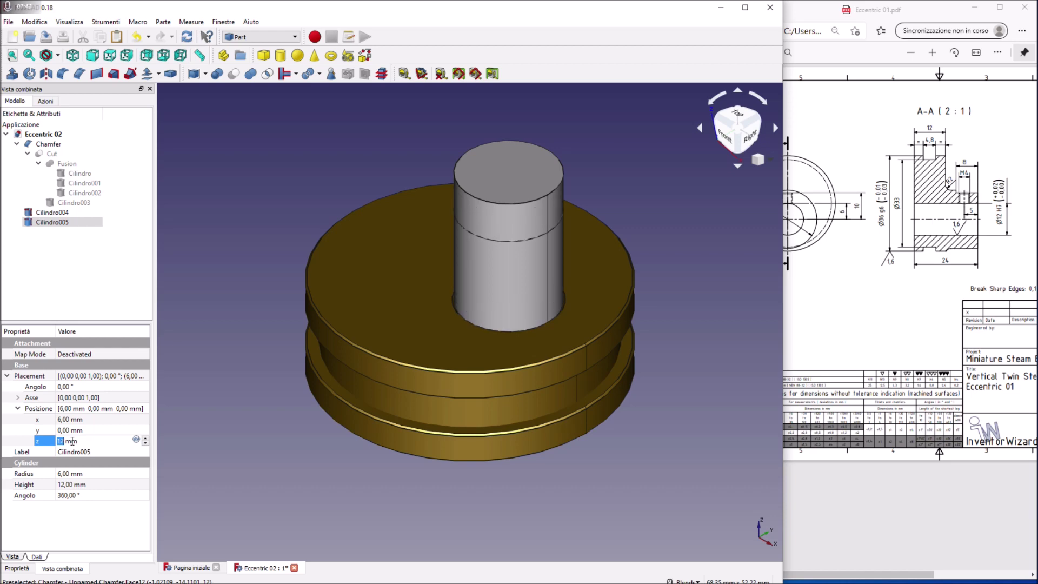
{"action": "left_click", "coordinate": [74, 473]}
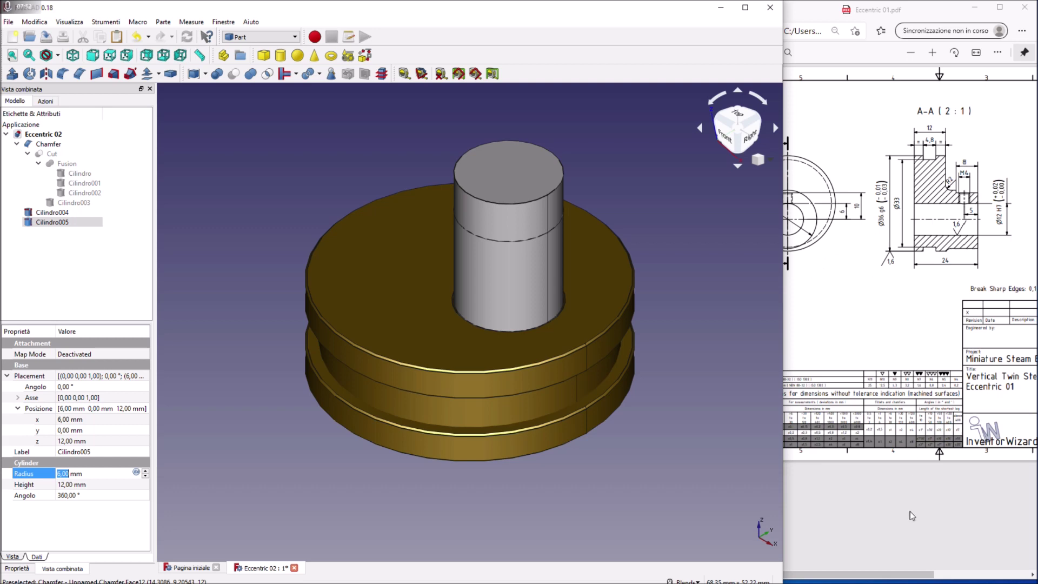
Check the PDF drawing and set Cilindro005's Radius to 11 mm.
{"action": "left_click", "coordinate": [906, 568]}
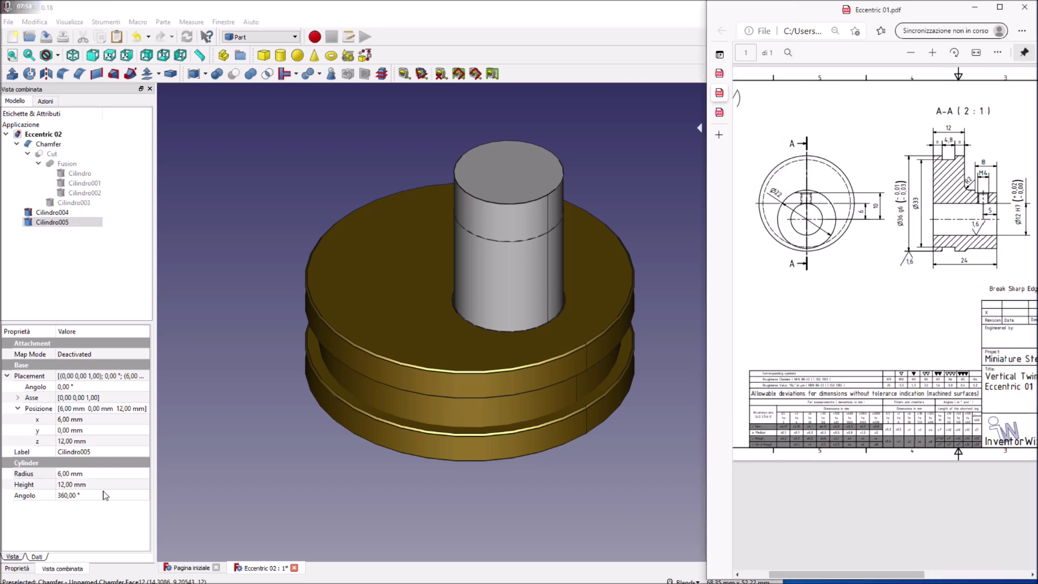
{"action": "left_click", "coordinate": [66, 474]}
{"action": "type", "text": "11"}
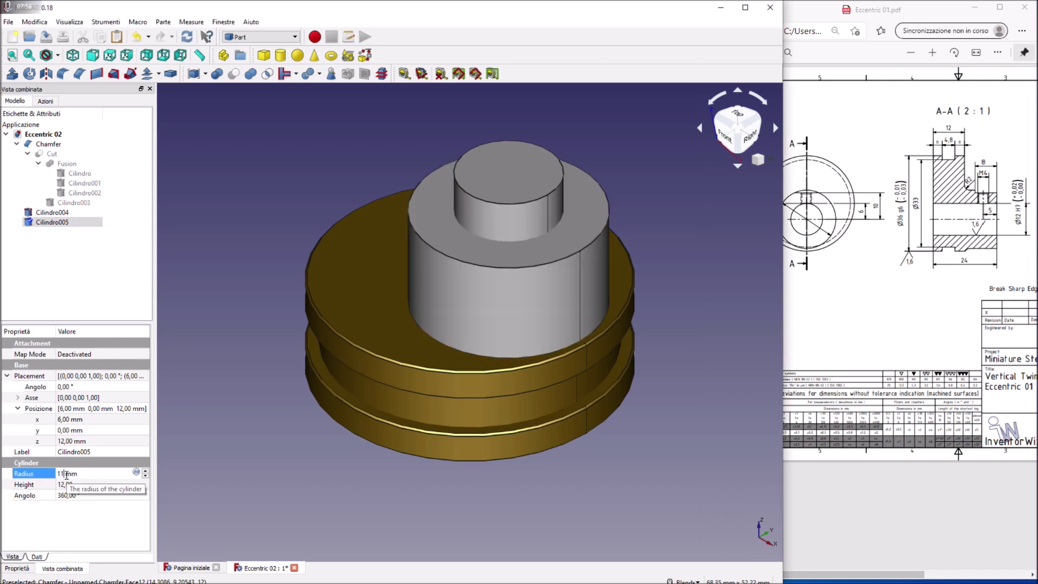
{"action": "key", "text": "Return"}
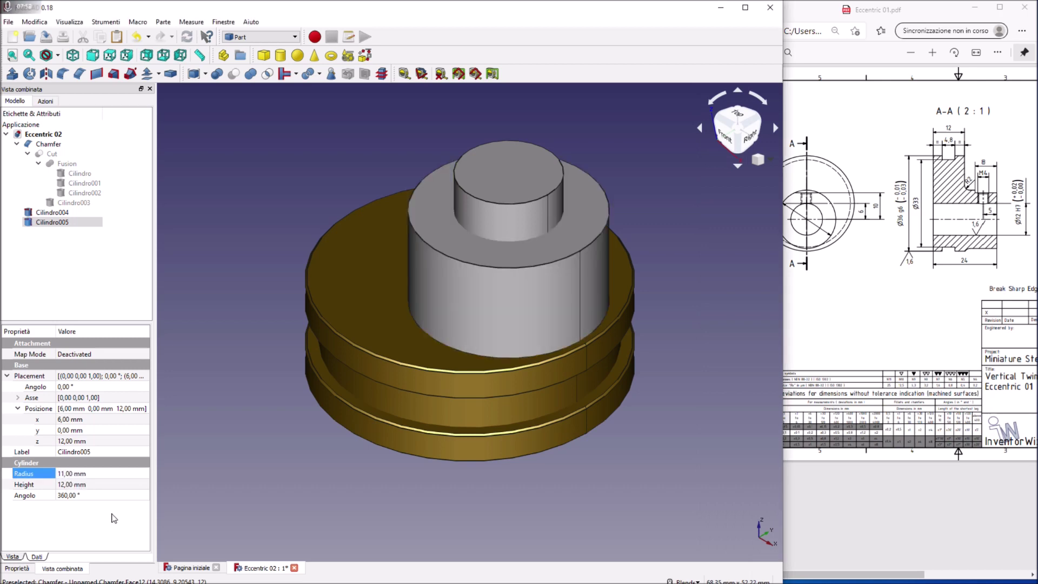
{"action": "middle_click_drag", "start_coordinate": [673, 385], "coordinate": [685, 410]}
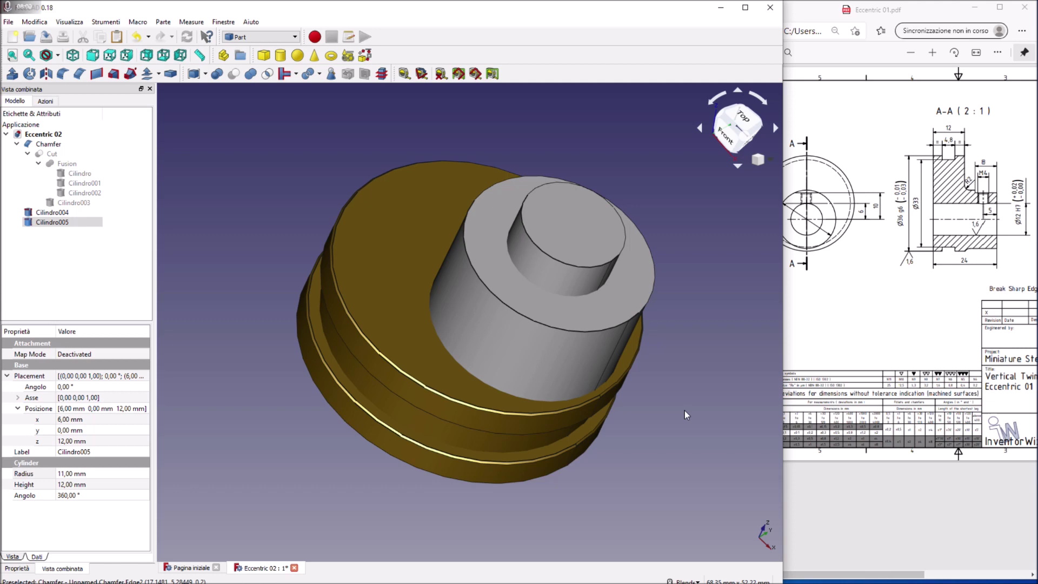
Cut Cilindro004 from Cilindro005 into the Cut001 collar, then select Chamfer and Cut001.
{"action": "left_click", "coordinate": [494, 334]}
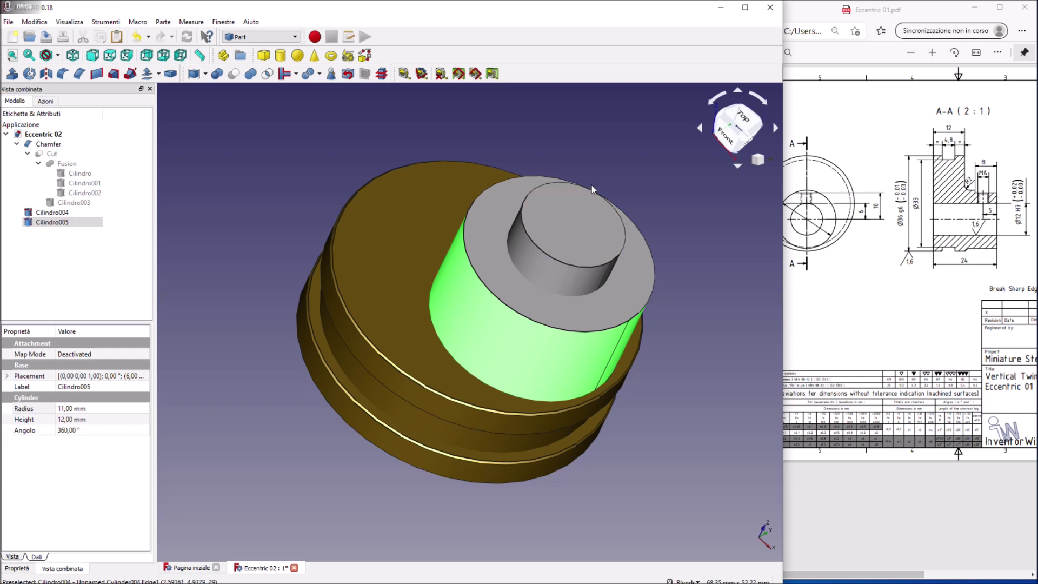
{"action": "left_click", "coordinate": [580, 208], "text": "ctrl"}
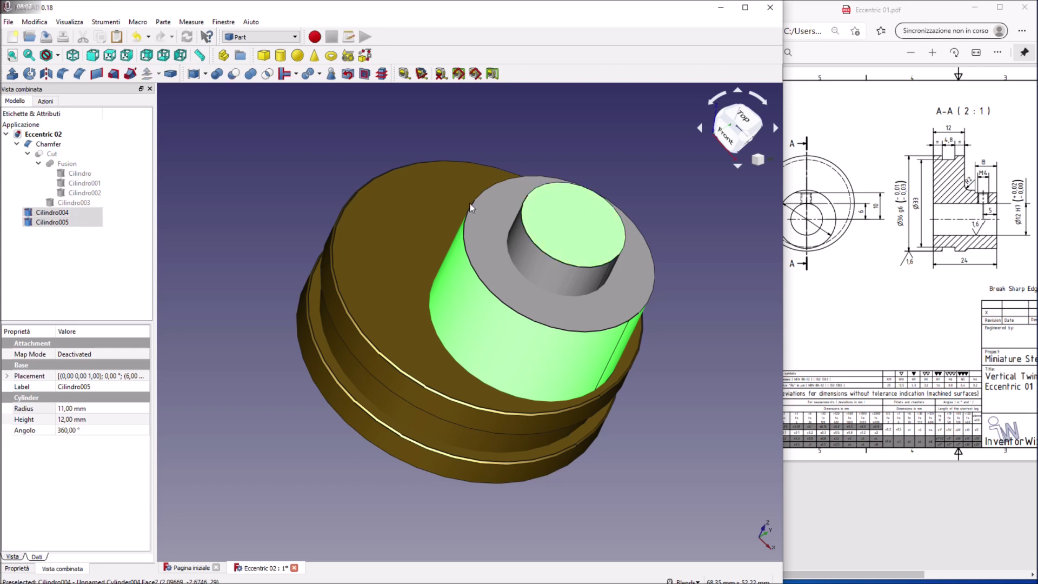
{"action": "left_click", "coordinate": [236, 77]}
{"action": "middle_click_drag", "start_coordinate": [256, 95], "coordinate": [303, 179]}
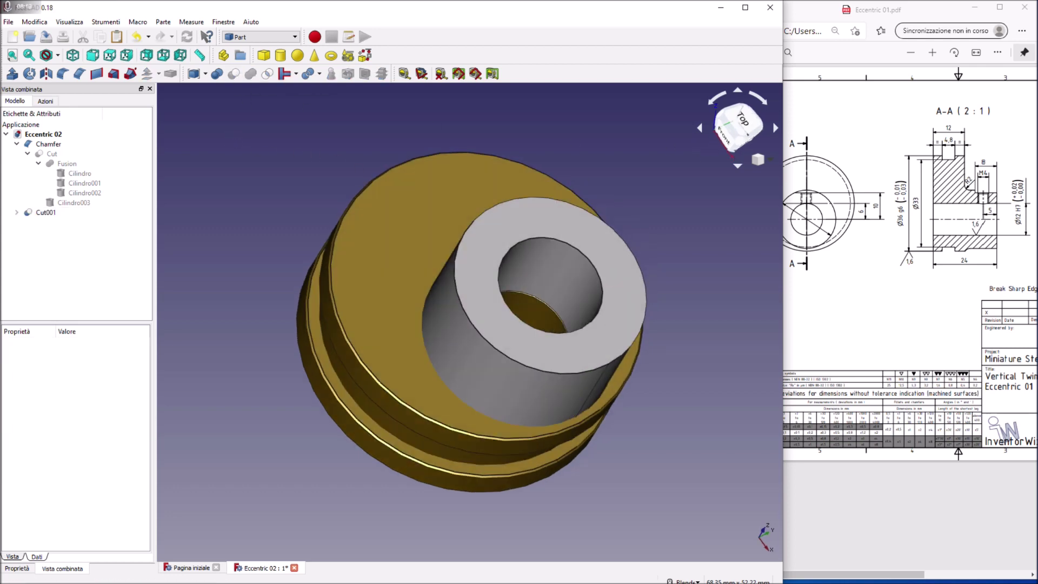
{"action": "middle_click_drag", "start_coordinate": [379, 216], "coordinate": [429, 234]}
{"action": "left_click", "coordinate": [458, 287]}
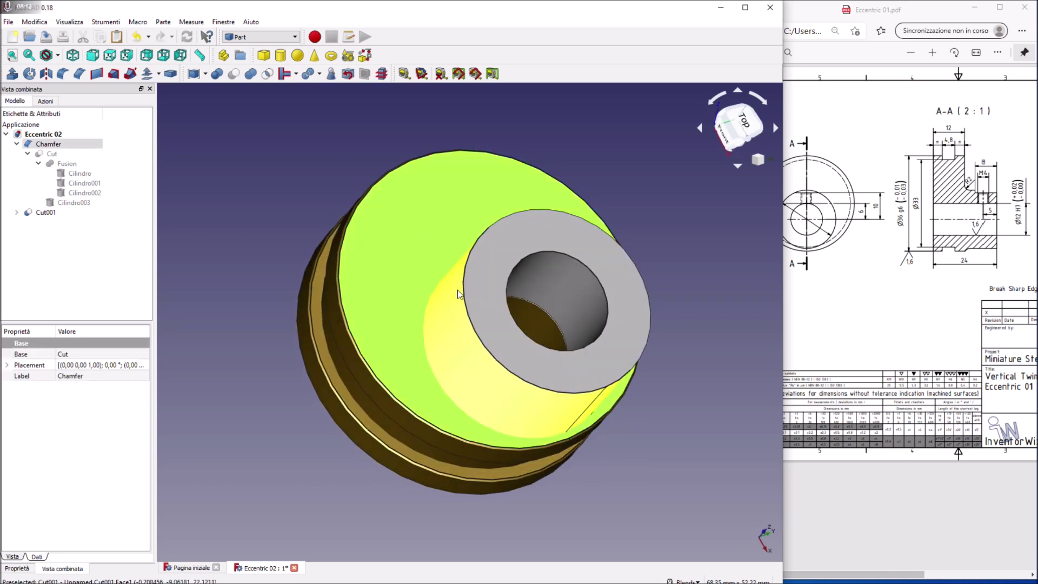
{"action": "left_click", "coordinate": [456, 297], "text": "ctrl"}
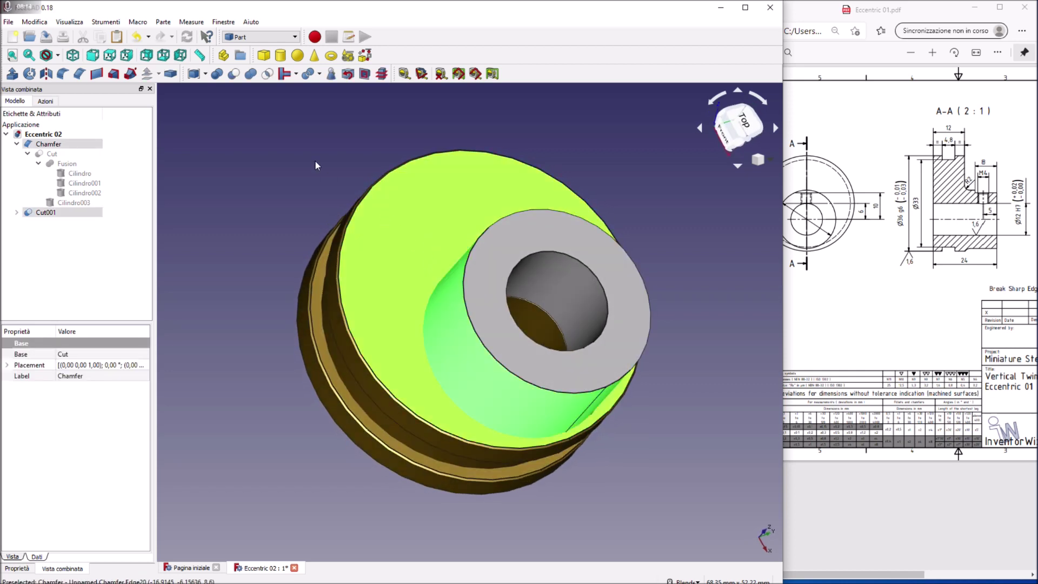
Fuse Chamfer and Cut001 into Fusion001 with Part Union.
{"action": "left_click", "coordinate": [251, 73]}
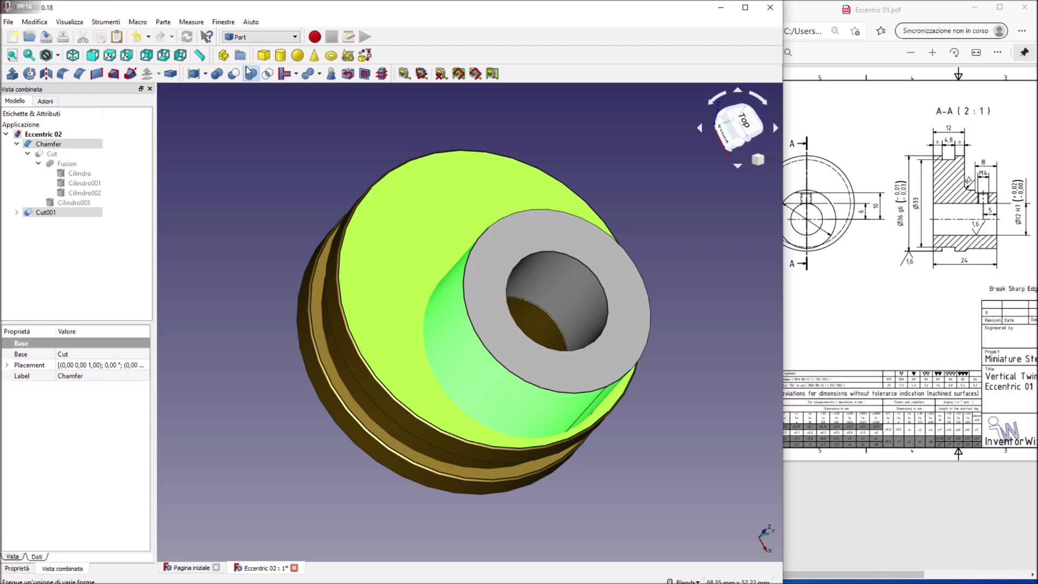
{"action": "middle_click_drag", "start_coordinate": [631, 203], "coordinate": [594, 243]}
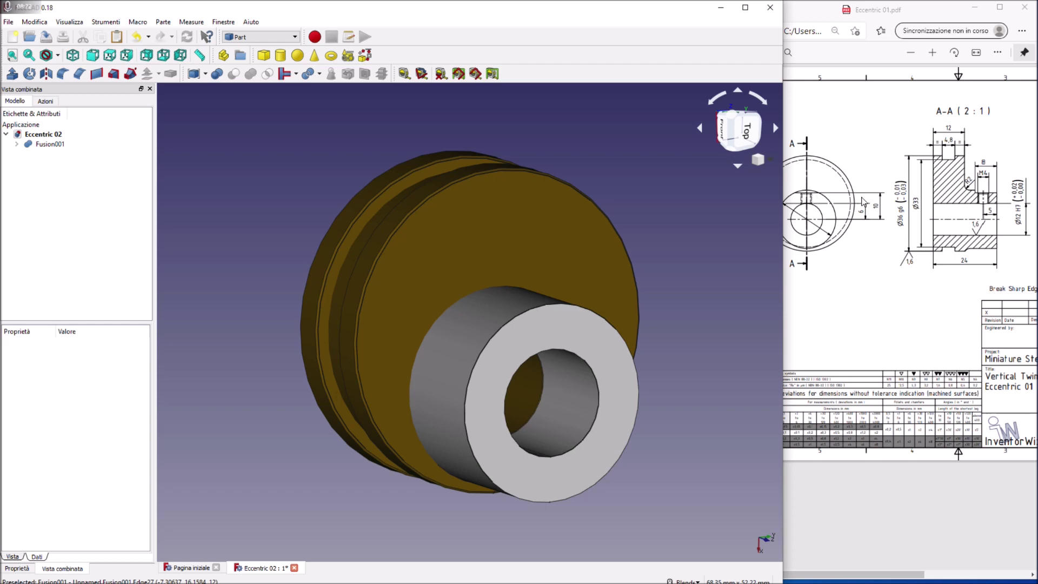
Add a Cubo box and adjust its Length, settling at 10 mm.
{"action": "left_click", "coordinate": [263, 55]}
{"action": "left_click", "coordinate": [43, 155]}
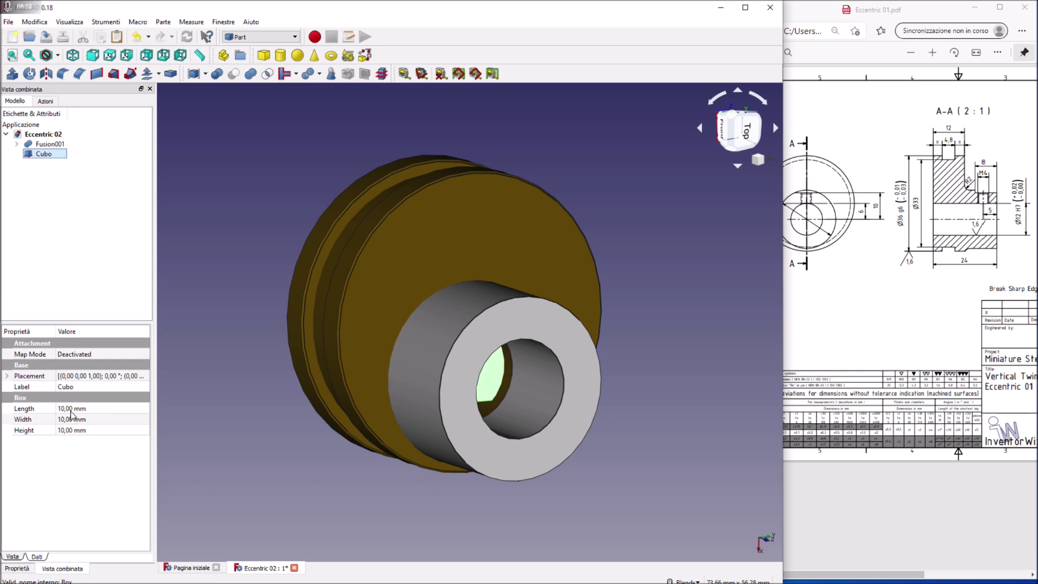
{"action": "left_click", "coordinate": [71, 410]}
{"action": "type", "text": "20"}
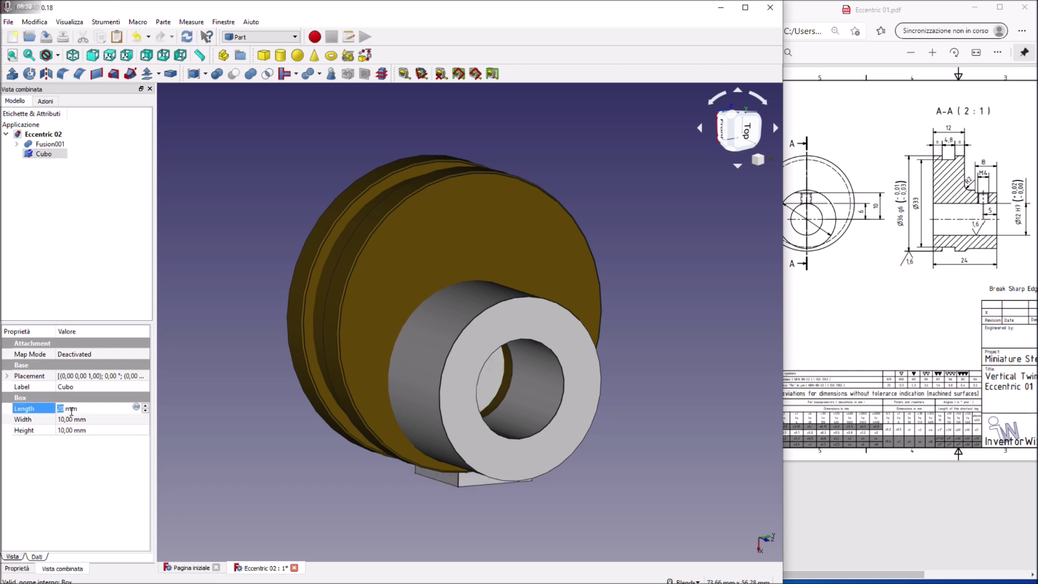
{"action": "left_click", "coordinate": [74, 419]}
{"action": "scroll", "coordinate": [74, 418], "scroll_direction": "up", "scroll_amount": 5}
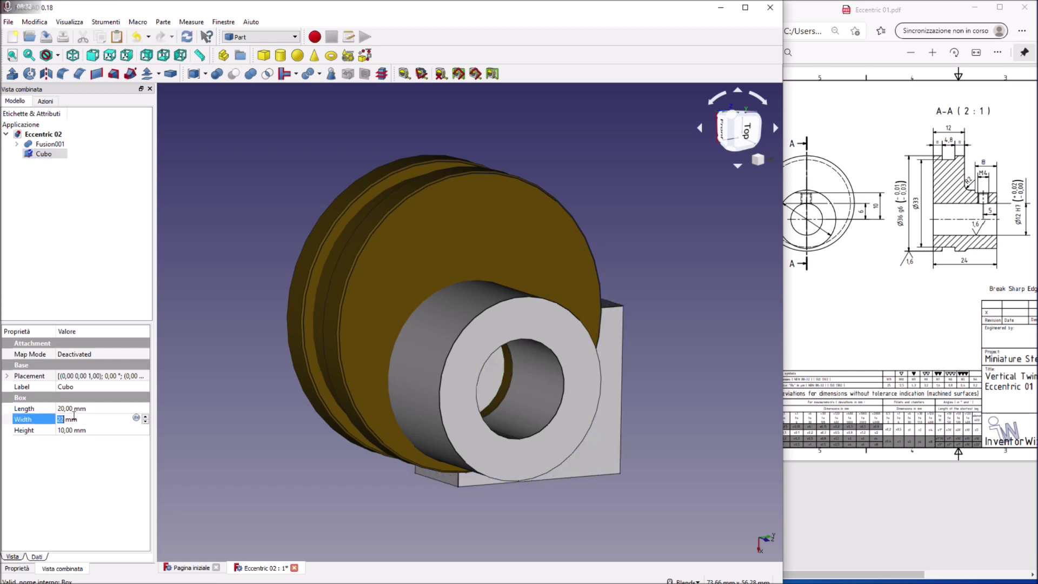
{"action": "left_click", "coordinate": [71, 408]}
{"action": "scroll", "coordinate": [71, 408], "scroll_direction": "down", "scroll_amount": 2}
{"action": "scroll", "coordinate": [71, 408], "scroll_direction": "down", "scroll_amount": 2}
{"action": "scroll", "coordinate": [71, 408], "scroll_direction": "down", "scroll_amount": 2}
{"action": "scroll", "coordinate": [71, 408], "scroll_direction": "down", "scroll_amount": 2}
{"action": "scroll", "coordinate": [71, 408], "scroll_direction": "down", "scroll_amount": 2}
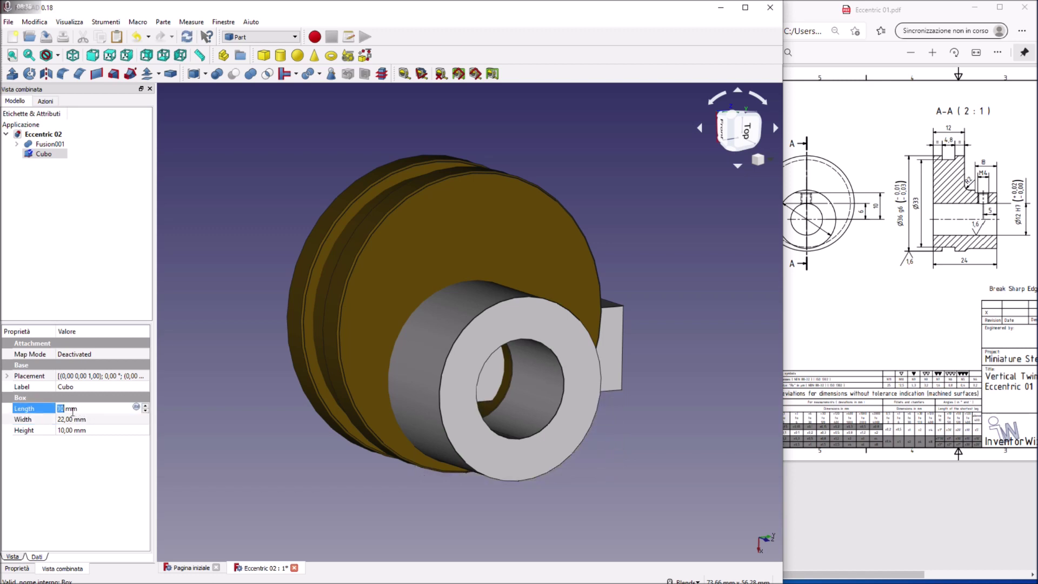
Set the box's Width to 30 mm, keeping Height at 10 mm.
{"action": "left_click", "coordinate": [73, 418]}
{"action": "scroll", "coordinate": [74, 418], "scroll_direction": "up", "scroll_amount": 1}
{"action": "scroll", "coordinate": [74, 418], "scroll_direction": "up", "scroll_amount": 1}
{"action": "scroll", "coordinate": [74, 418], "scroll_direction": "up", "scroll_amount": 1}
{"action": "scroll", "coordinate": [73, 418], "scroll_direction": "up", "scroll_amount": 1}
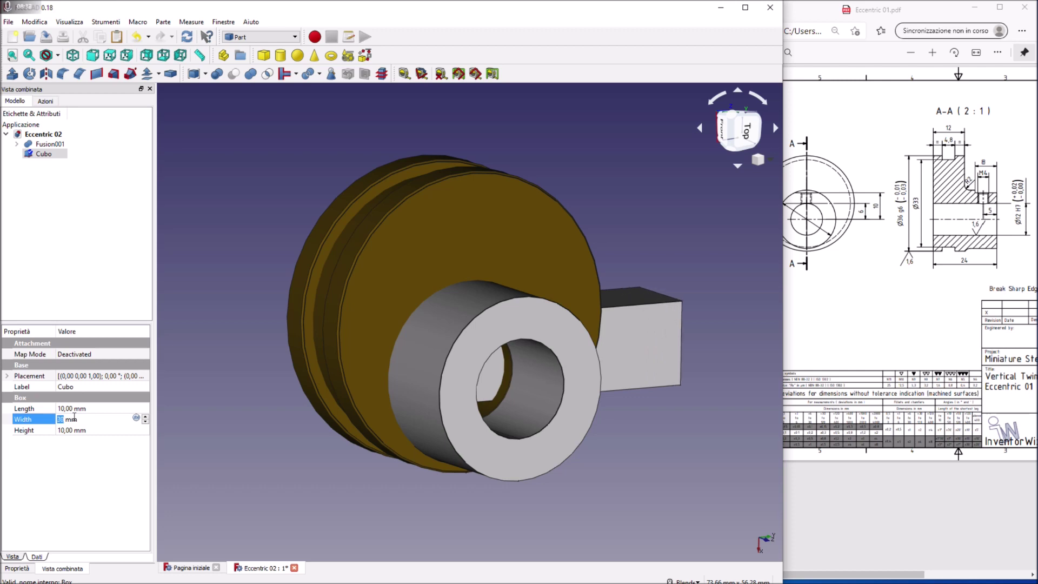
{"action": "left_click", "coordinate": [7, 376]}
Move the box to y −13 mm and view it from the top.
{"action": "left_click", "coordinate": [19, 410]}
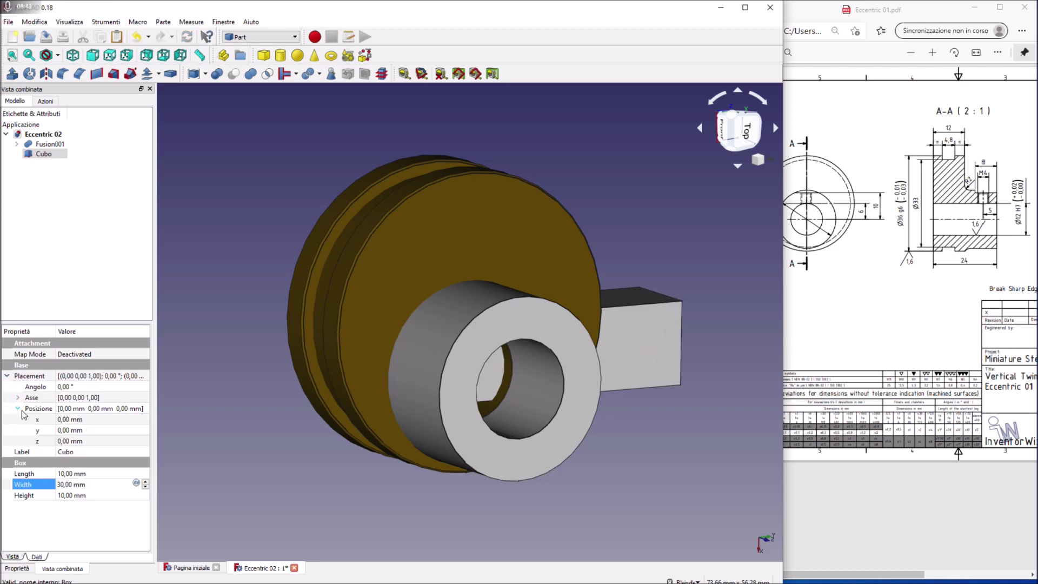
{"action": "left_click", "coordinate": [74, 430]}
{"action": "scroll", "coordinate": [74, 430], "scroll_direction": "down", "scroll_amount": 2}
{"action": "scroll", "coordinate": [74, 430], "scroll_direction": "down", "scroll_amount": 5}
{"action": "scroll", "coordinate": [74, 430], "scroll_direction": "down", "scroll_amount": 5}
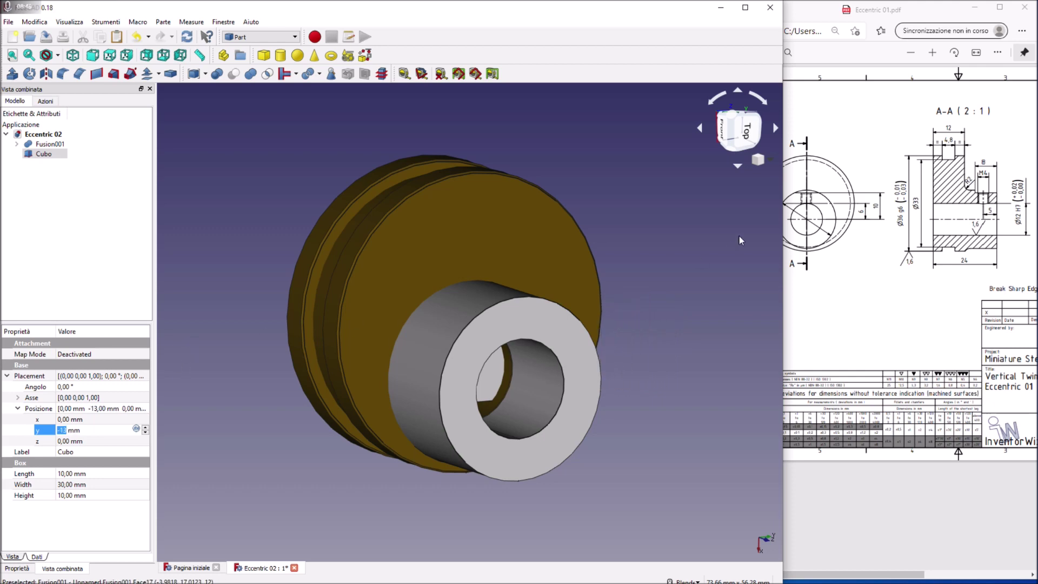
{"action": "left_click", "coordinate": [739, 128]}
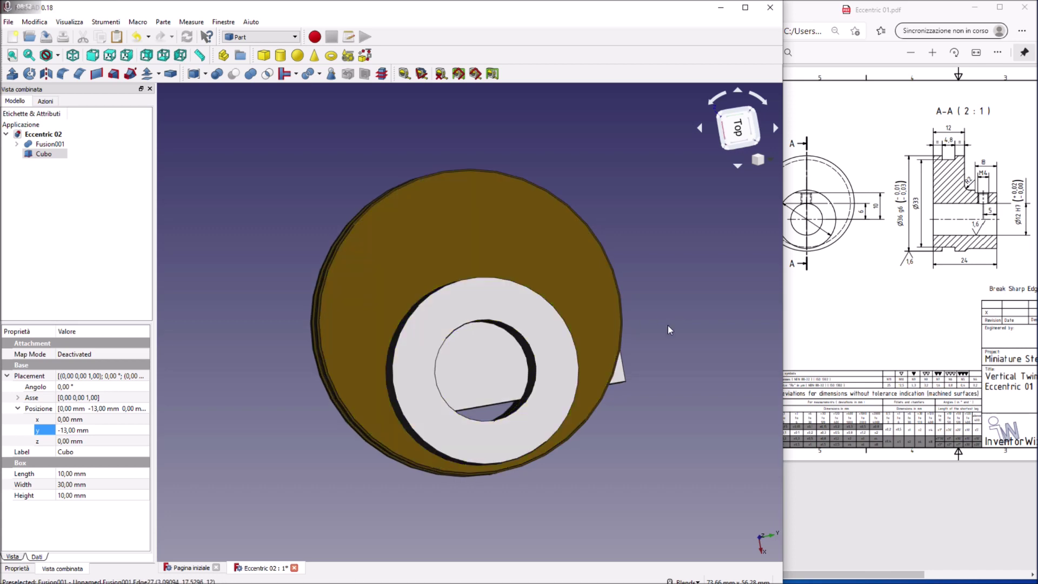
Set the Cubo block's Placement x position to −14 mm.
{"action": "middle_click_drag", "start_coordinate": [546, 347], "coordinate": [611, 357]}
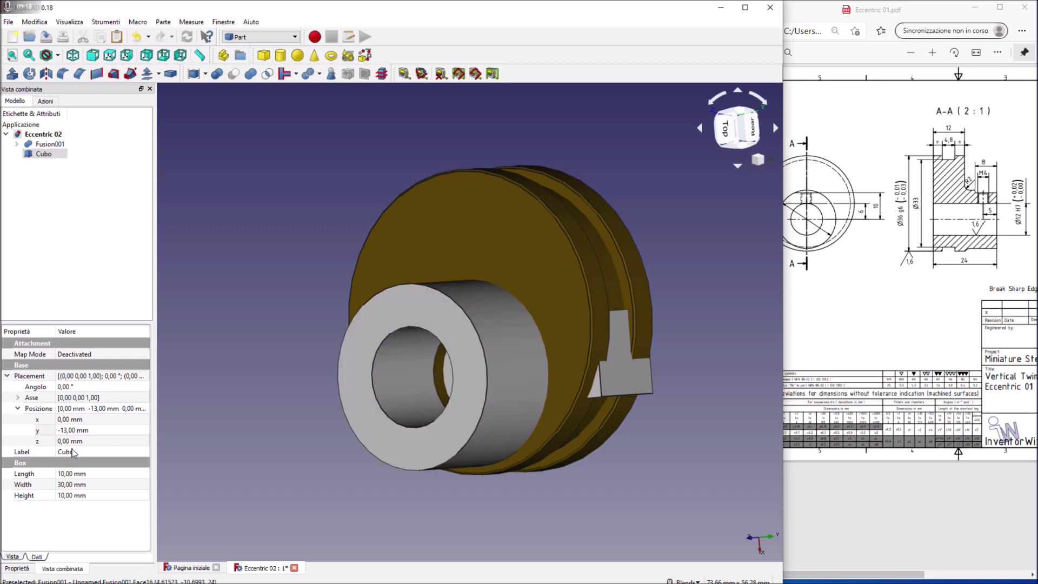
{"action": "left_click", "coordinate": [66, 420]}
{"action": "scroll", "coordinate": [66, 420], "scroll_direction": "up", "scroll_amount": 1}
{"action": "scroll", "coordinate": [66, 420], "scroll_direction": "up", "scroll_amount": 1}
{"action": "scroll", "coordinate": [66, 420], "scroll_direction": "up", "scroll_amount": 1}
{"action": "scroll", "coordinate": [66, 420], "scroll_direction": "up", "scroll_amount": 2}
{"action": "scroll", "coordinate": [66, 420], "scroll_direction": "up", "scroll_amount": 1}
{"action": "scroll", "coordinate": [66, 419], "scroll_direction": "up", "scroll_amount": 2}
{"action": "scroll", "coordinate": [66, 420], "scroll_direction": "down", "scroll_amount": 1}
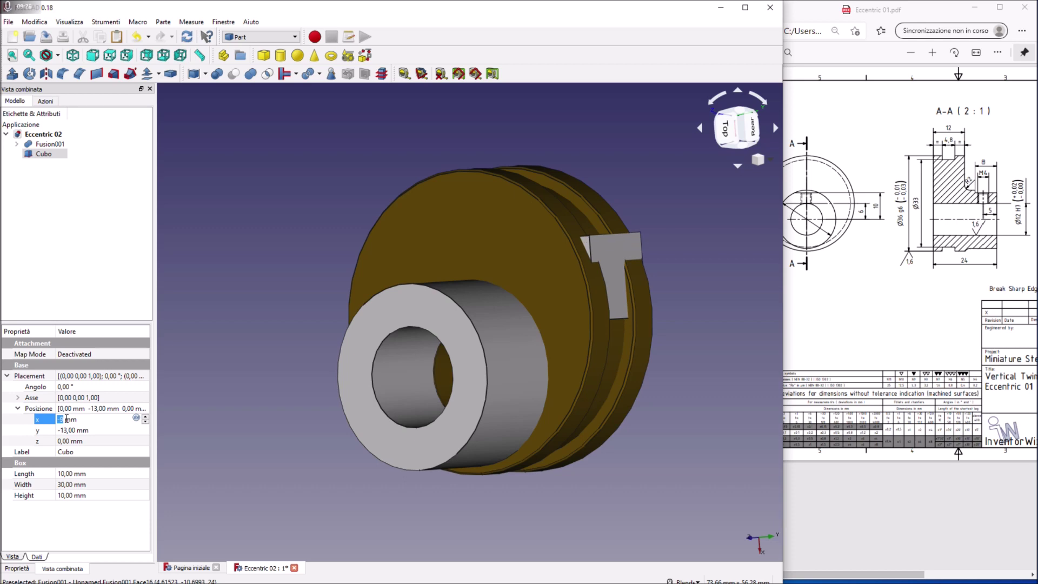
{"action": "scroll", "coordinate": [66, 419], "scroll_direction": "down", "scroll_amount": 1}
{"action": "scroll", "coordinate": [66, 420], "scroll_direction": "down", "scroll_amount": 2}
{"action": "scroll", "coordinate": [65, 419], "scroll_direction": "down", "scroll_amount": 1}
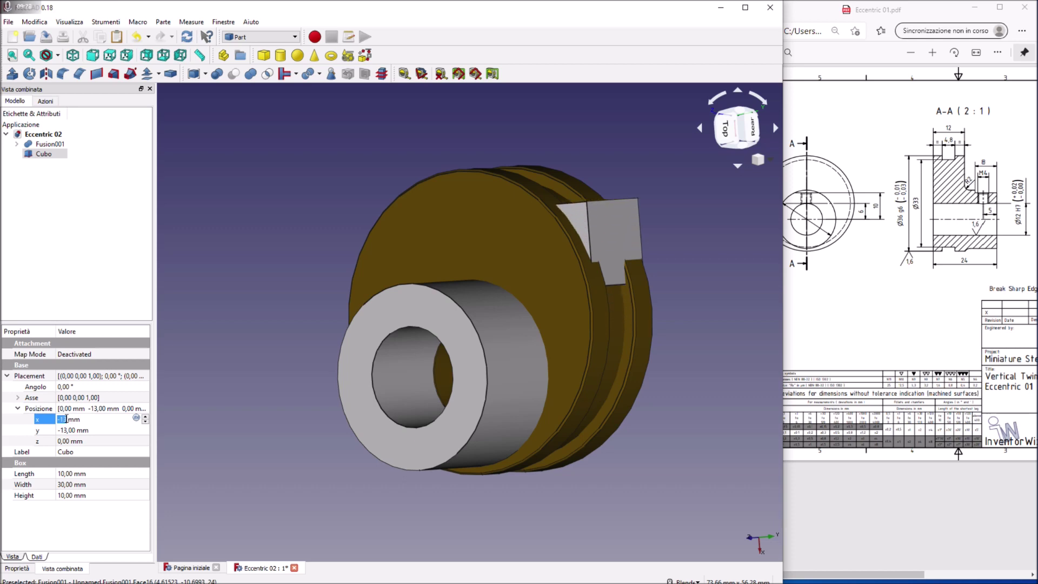
{"action": "scroll", "coordinate": [66, 420], "scroll_direction": "down", "scroll_amount": 1}
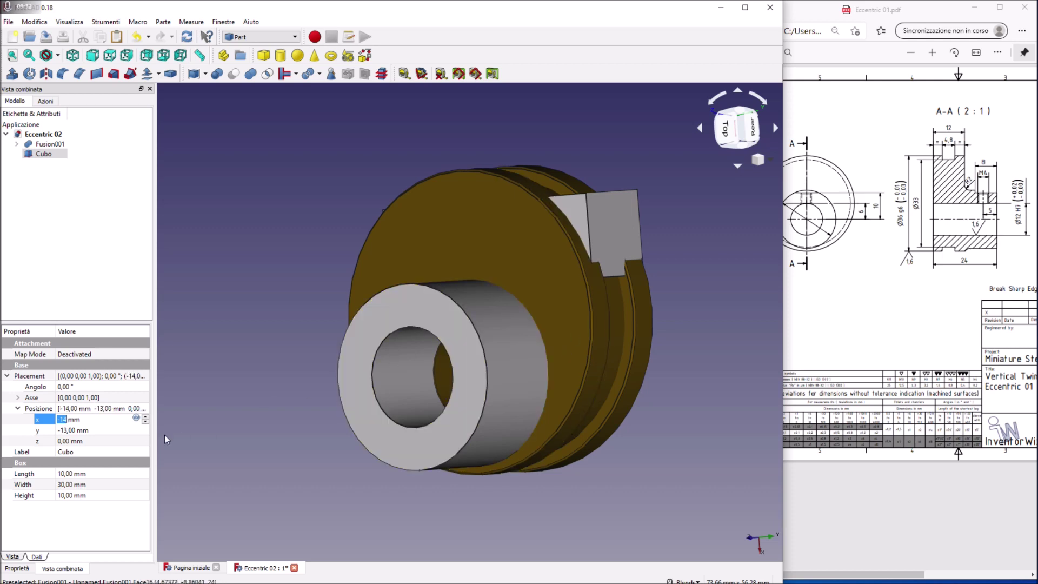
{"action": "left_click", "coordinate": [81, 441]}
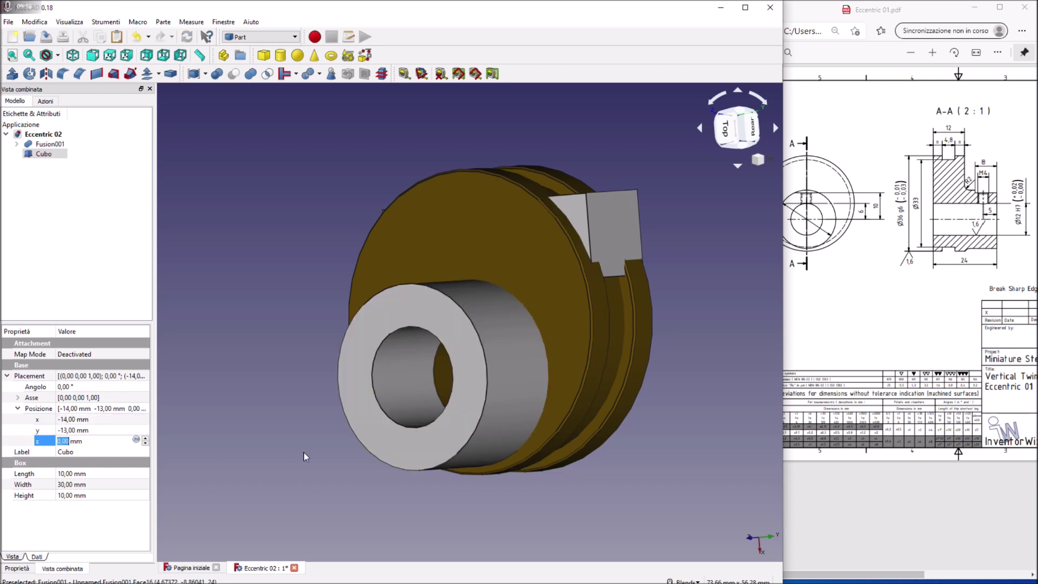
Raise Cubo's z position from 0 to 16 mm, then select Fusion001 as the cut base.
{"action": "middle_click_drag", "start_coordinate": [304, 457], "coordinate": [487, 346]}
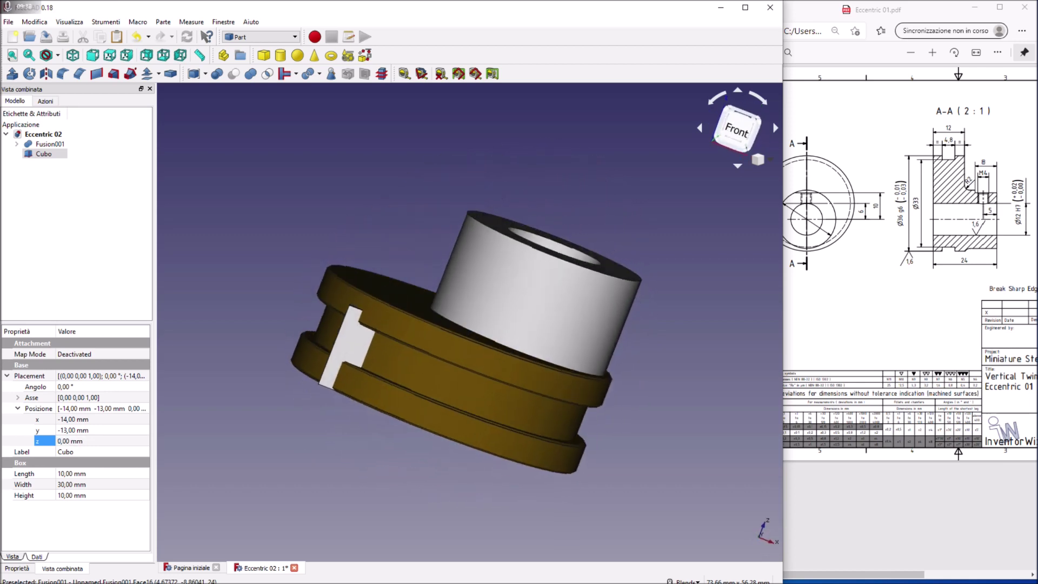
{"action": "left_click", "coordinate": [75, 442]}
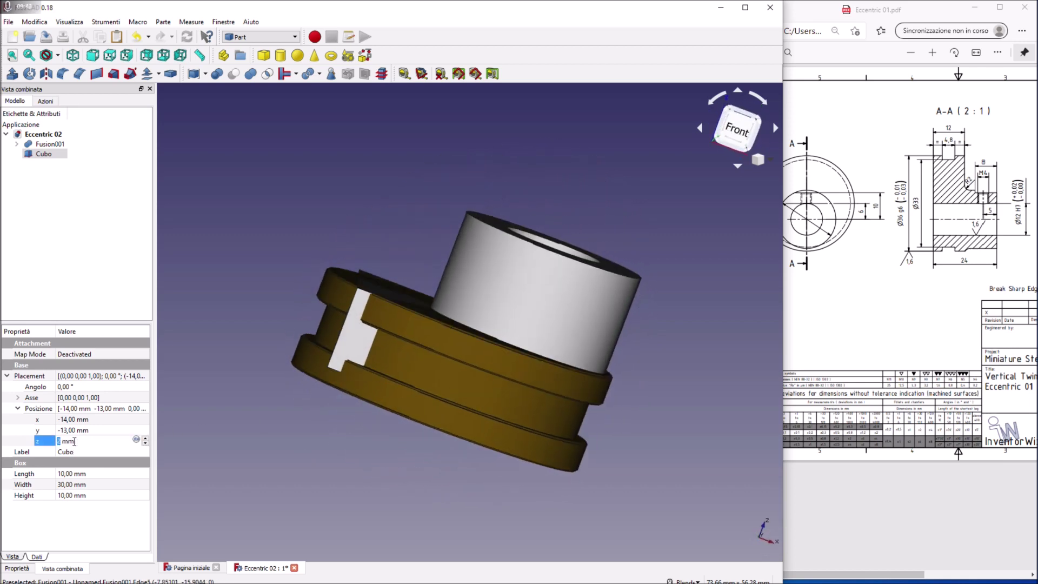
{"action": "scroll", "coordinate": [75, 442], "scroll_direction": "up", "scroll_amount": 2}
{"action": "scroll", "coordinate": [75, 441], "scroll_direction": "up", "scroll_amount": 2}
{"action": "scroll", "coordinate": [74, 442], "scroll_direction": "up", "scroll_amount": 2}
{"action": "scroll", "coordinate": [74, 442], "scroll_direction": "up", "scroll_amount": 2}
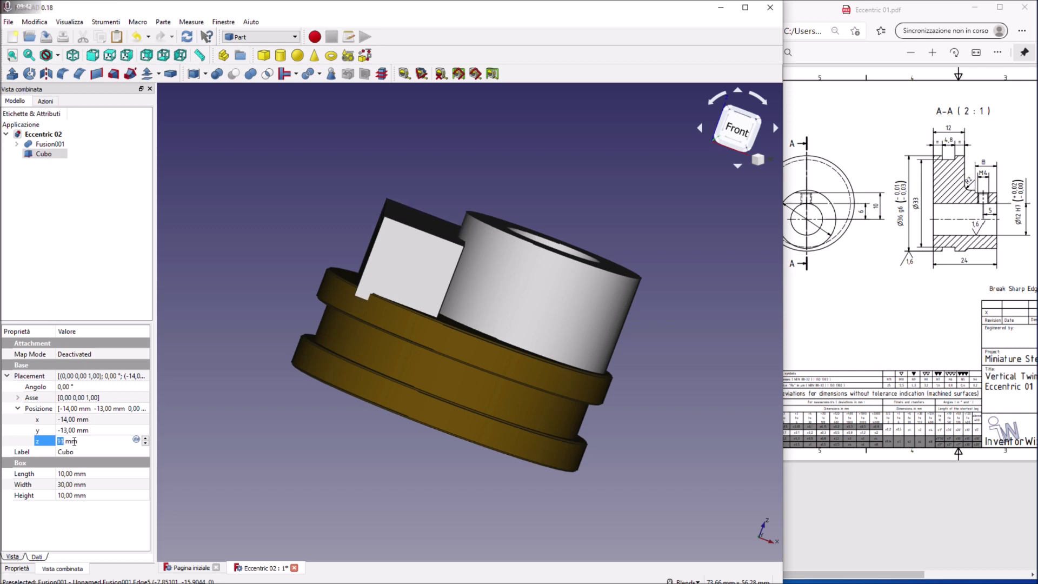
{"action": "scroll", "coordinate": [75, 442], "scroll_direction": "up", "scroll_amount": 2}
{"action": "middle_click_drag", "start_coordinate": [402, 415], "coordinate": [817, 291]}
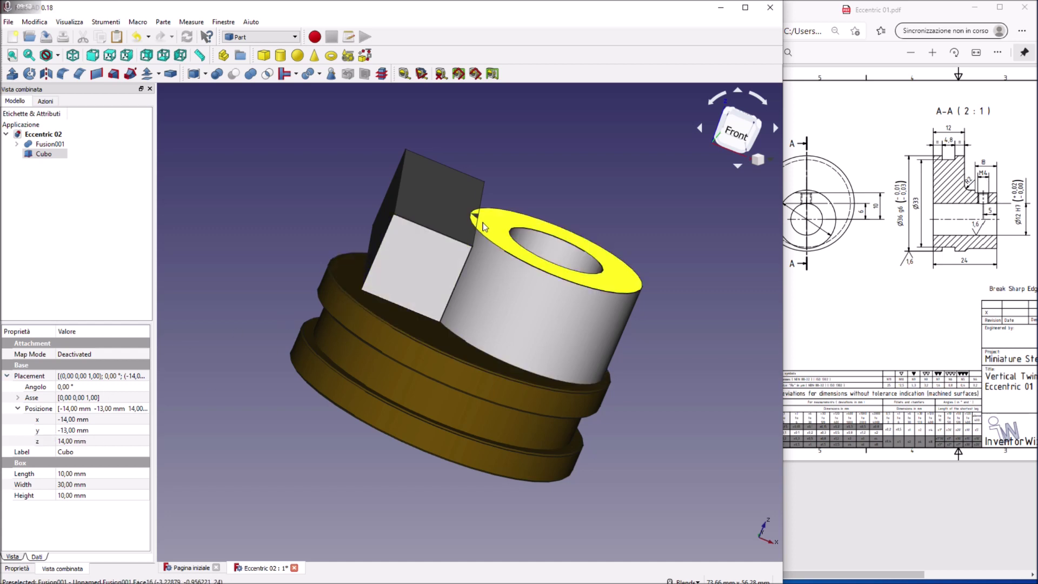
{"action": "left_click", "coordinate": [86, 442]}
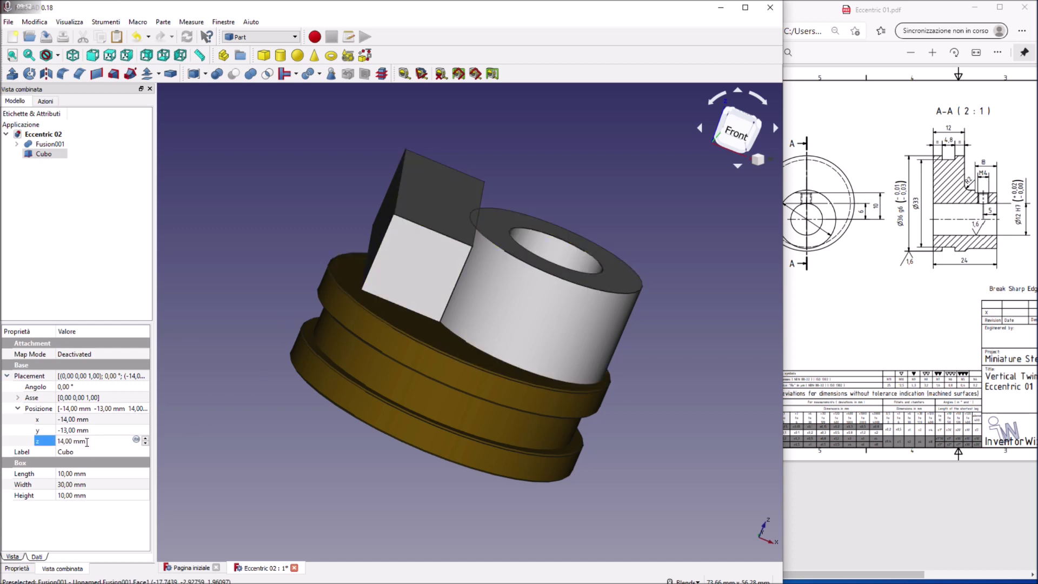
{"action": "scroll", "coordinate": [86, 441], "scroll_direction": "up", "scroll_amount": 1}
{"action": "scroll", "coordinate": [87, 441], "scroll_direction": "up", "scroll_amount": 1}
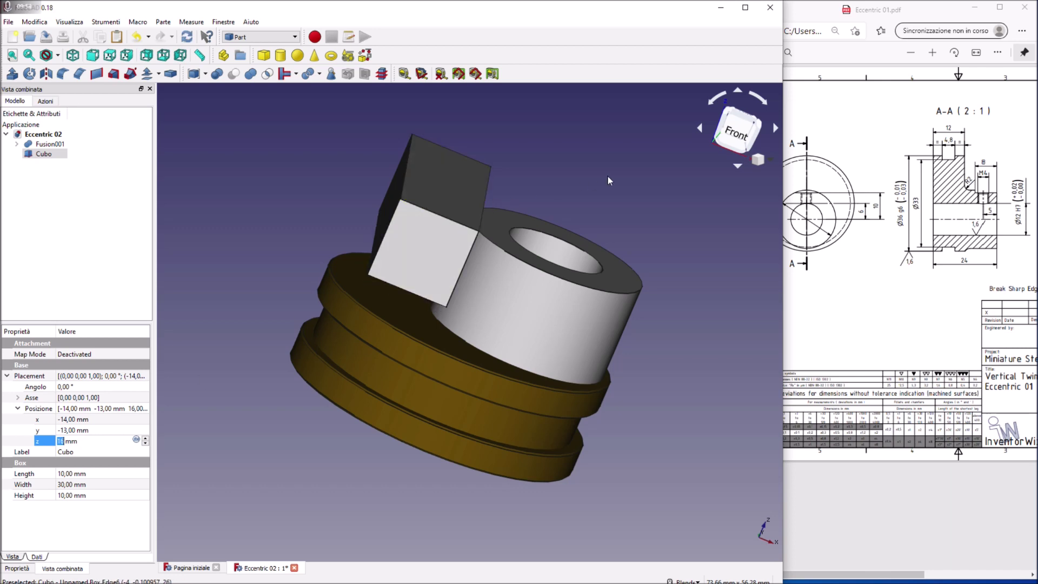
{"action": "middle_click_drag", "start_coordinate": [608, 176], "coordinate": [538, 322]}
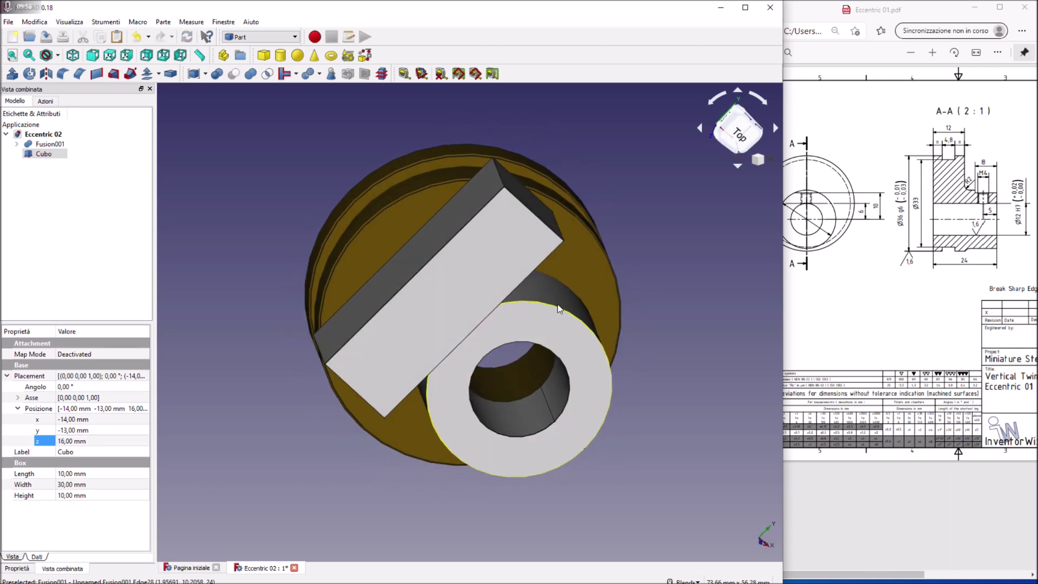
{"action": "left_click", "coordinate": [540, 326]}
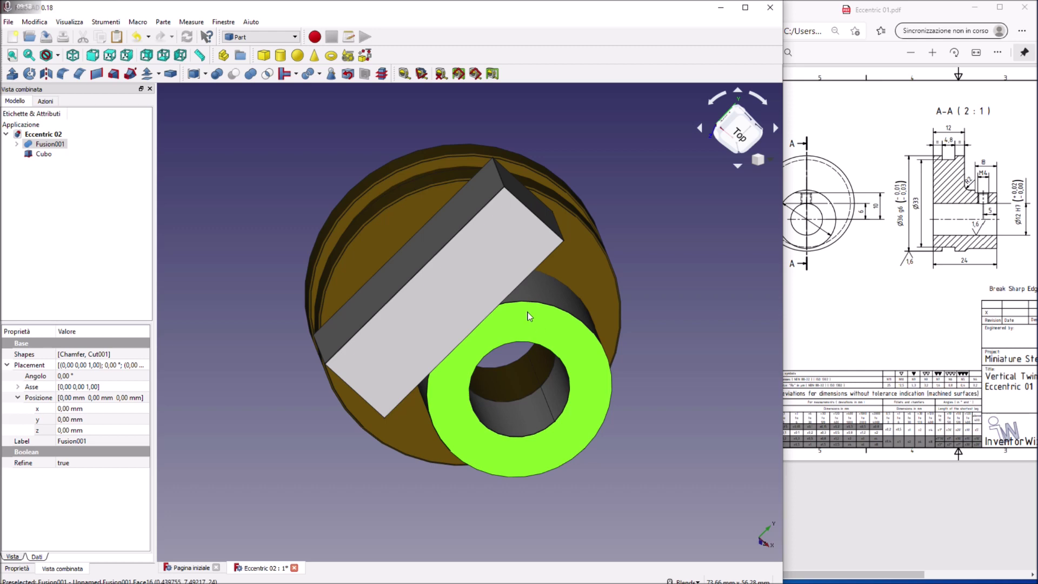
Cut the Cubo block from Fusion001, giving Cut002 with a flat notch in the hub.
{"action": "left_click", "coordinate": [487, 281], "text": "ctrl"}
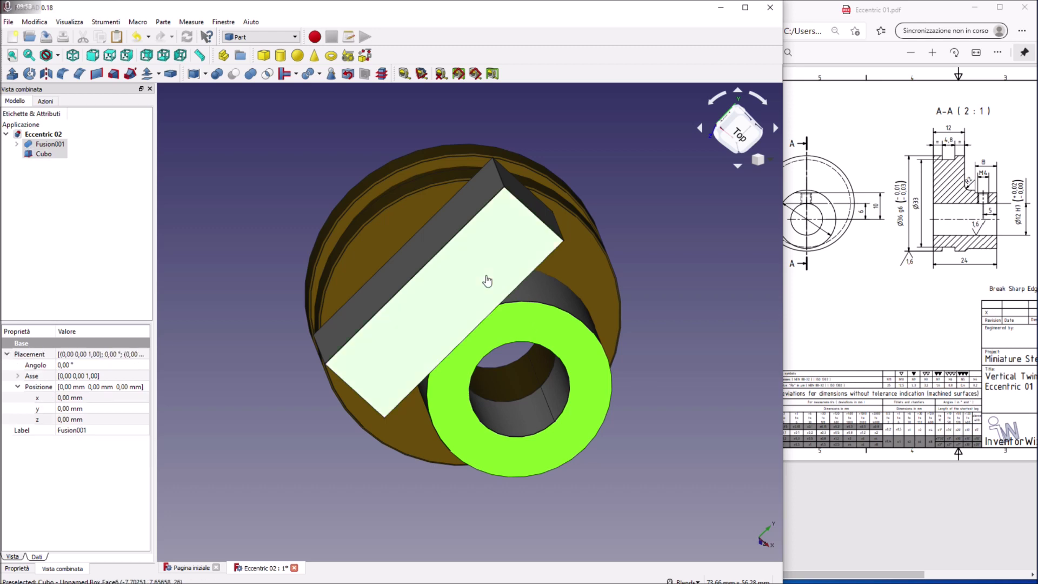
{"action": "left_click", "coordinate": [234, 73]}
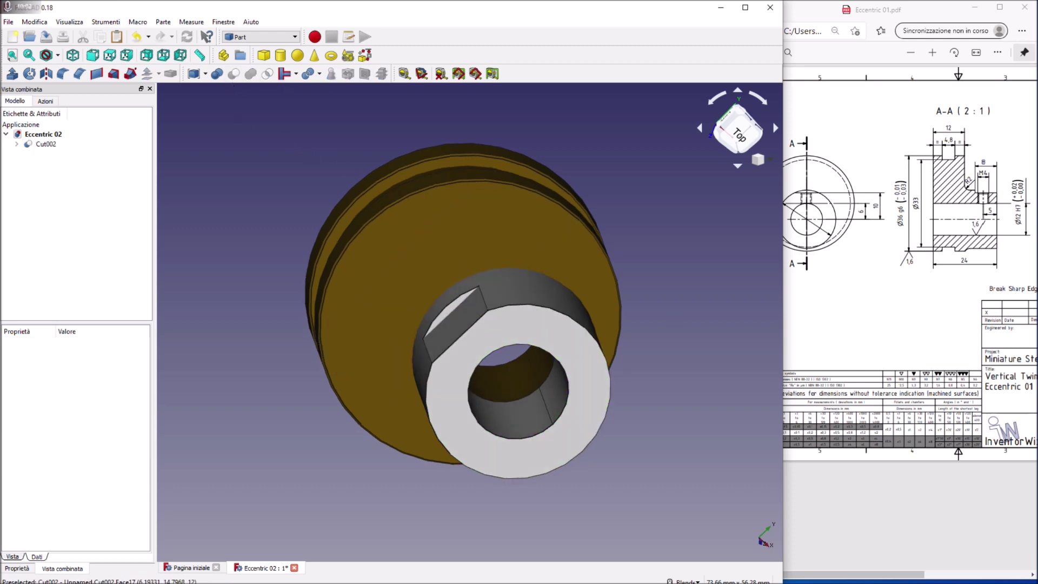
{"action": "middle_click_drag", "start_coordinate": [670, 314], "coordinate": [595, 335]}
{"action": "mouse_move", "coordinate": [676, 351]}
{"action": "middle_mouse_down"}
{"action": "mouse_move", "coordinate": [704, 376]}
{"action": "mouse_move", "coordinate": [730, 378]}
{"action": "middle_mouse_up"}
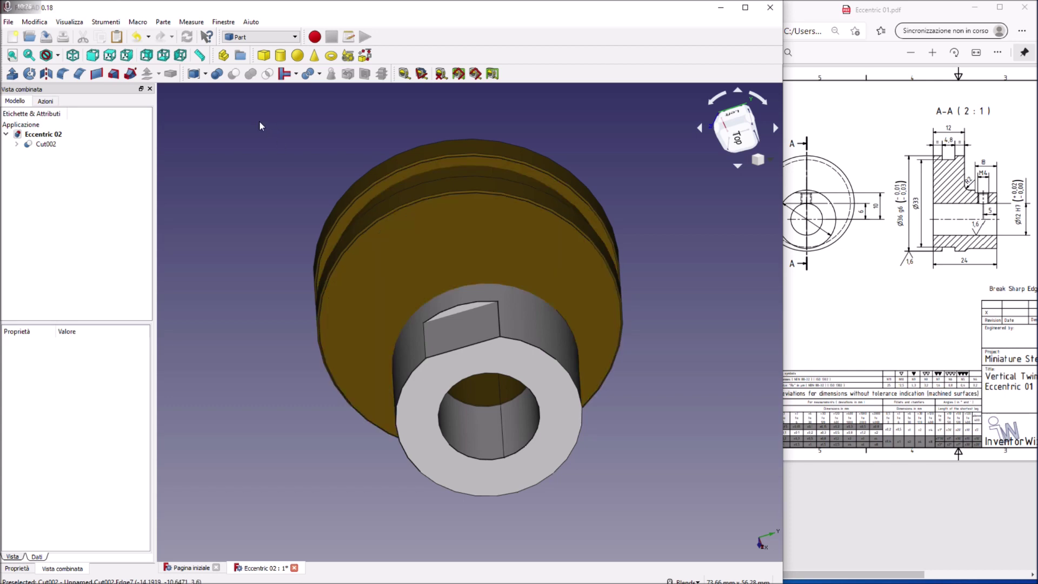
Switch to the Fasteners workbench and insert an M6x12 hex head screw.
{"action": "left_click", "coordinate": [295, 36]}
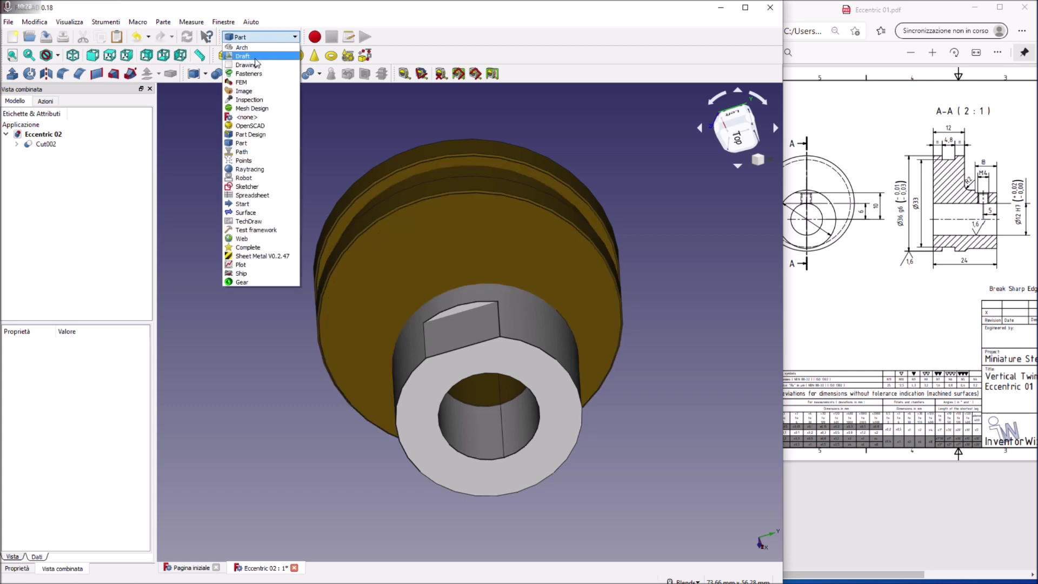
{"action": "left_click", "coordinate": [254, 74]}
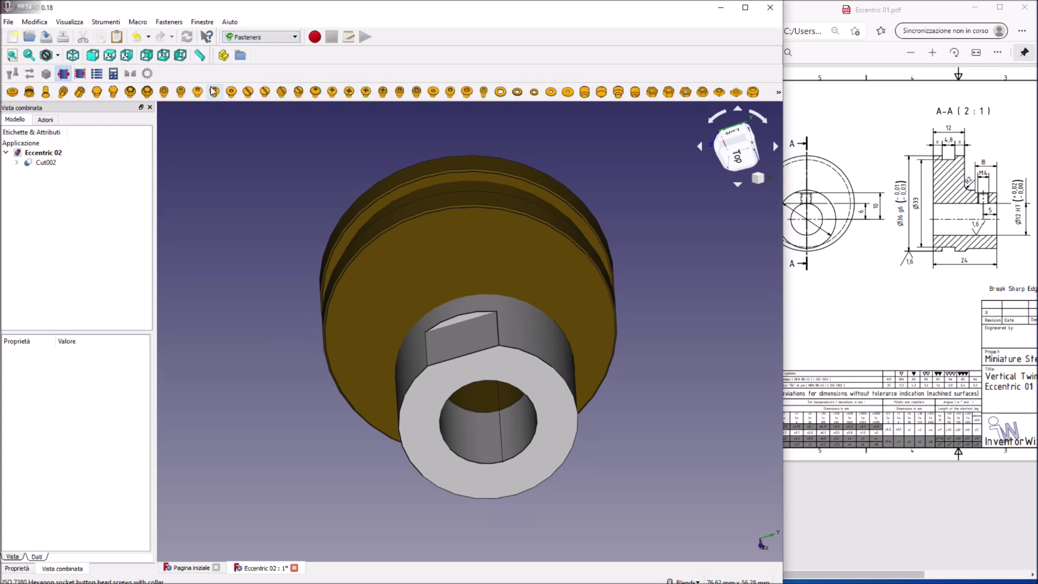
{"action": "left_click", "coordinate": [98, 95]}
{"action": "mouse_move", "coordinate": [244, 227]}
{"action": "middle_mouse_down"}
{"action": "mouse_move", "coordinate": [281, 254]}
{"action": "mouse_move", "coordinate": [303, 243]}
{"action": "middle_mouse_up"}
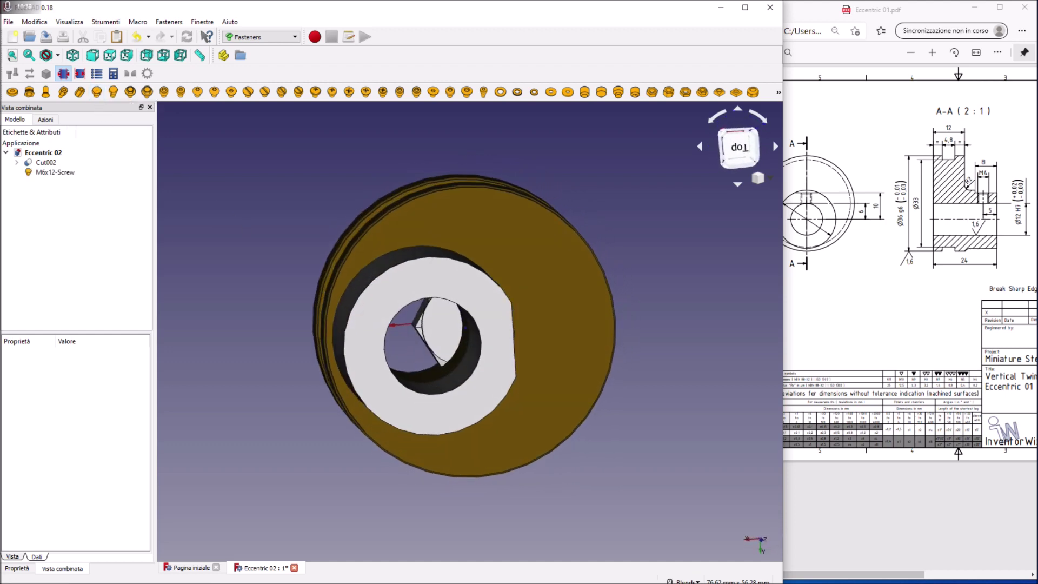
Change the screw to a threaded M4x12.
{"action": "left_click", "coordinate": [44, 173]}
{"action": "left_click", "coordinate": [95, 464]}
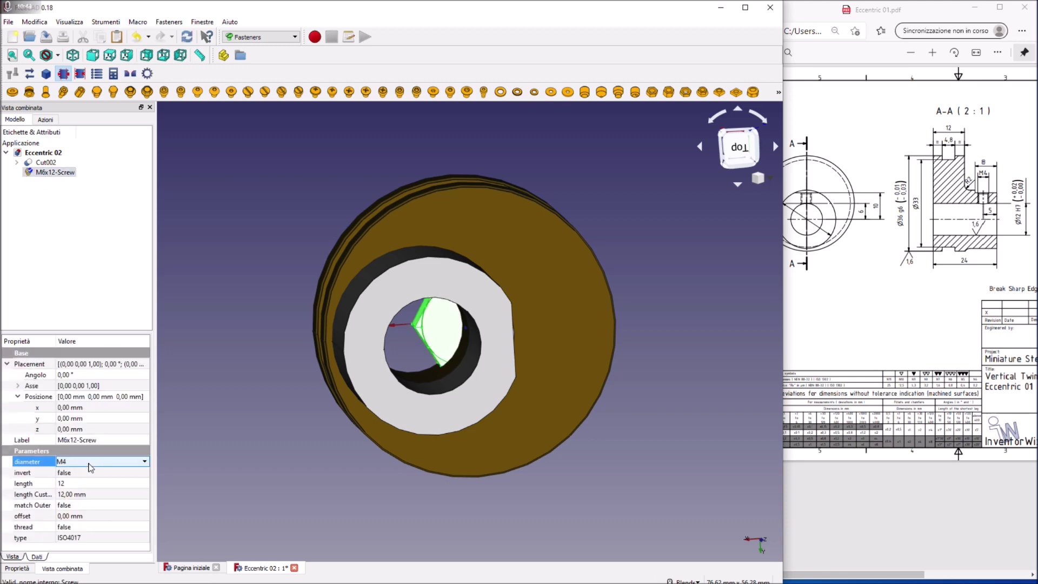
{"action": "left_click", "coordinate": [93, 530]}
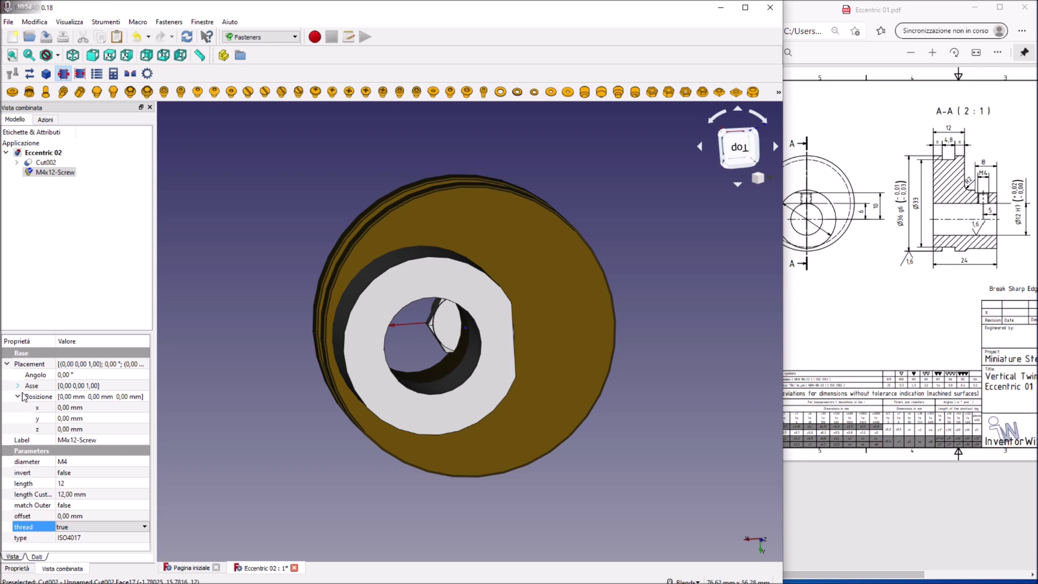
Rotate the screw −90° about the y axis with Placement axis (0,1,0).
{"action": "left_click", "coordinate": [18, 386]}
{"action": "left_click", "coordinate": [64, 408]}
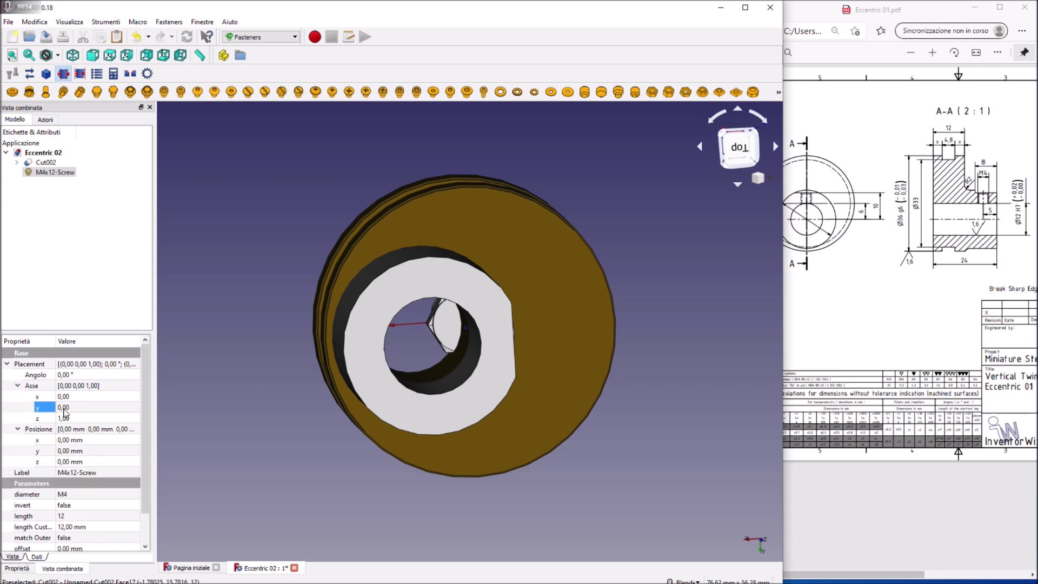
{"action": "left_click", "coordinate": [64, 419]}
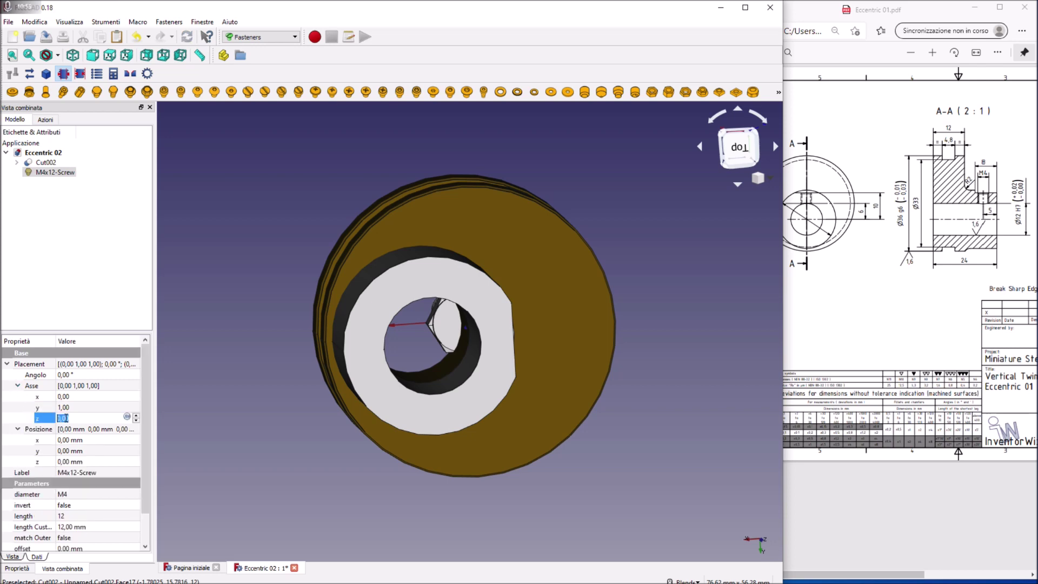
{"action": "left_click", "coordinate": [76, 375]}
{"action": "type", "text": "5"}
{"action": "scroll", "coordinate": [76, 375], "scroll_direction": "up", "scroll_amount": 1}
{"action": "type", "text": "90"}
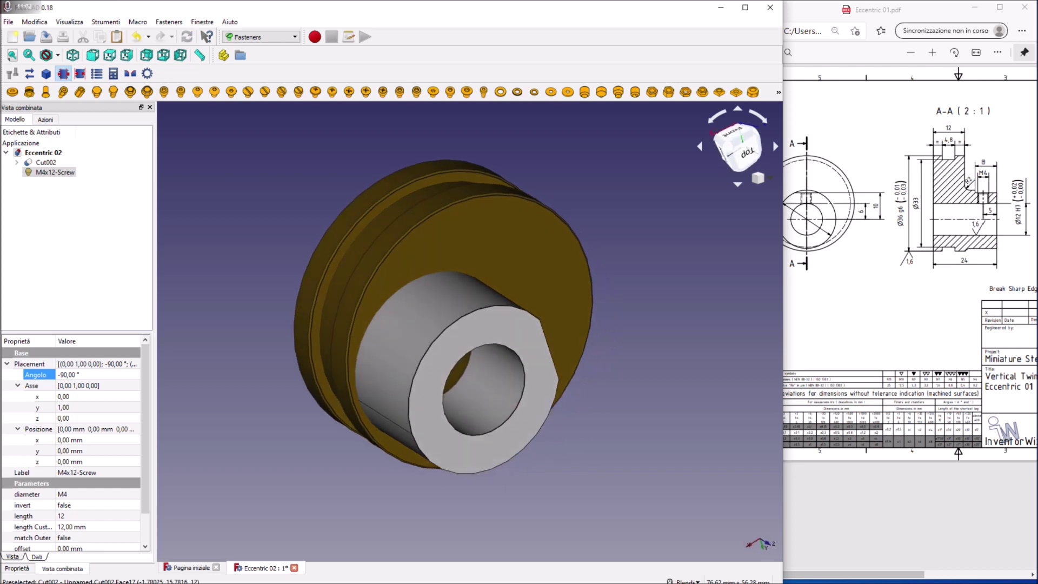
{"action": "middle_click_drag", "start_coordinate": [260, 270], "coordinate": [303, 324]}
{"action": "middle_click_drag", "start_coordinate": [379, 303], "coordinate": [428, 303]}
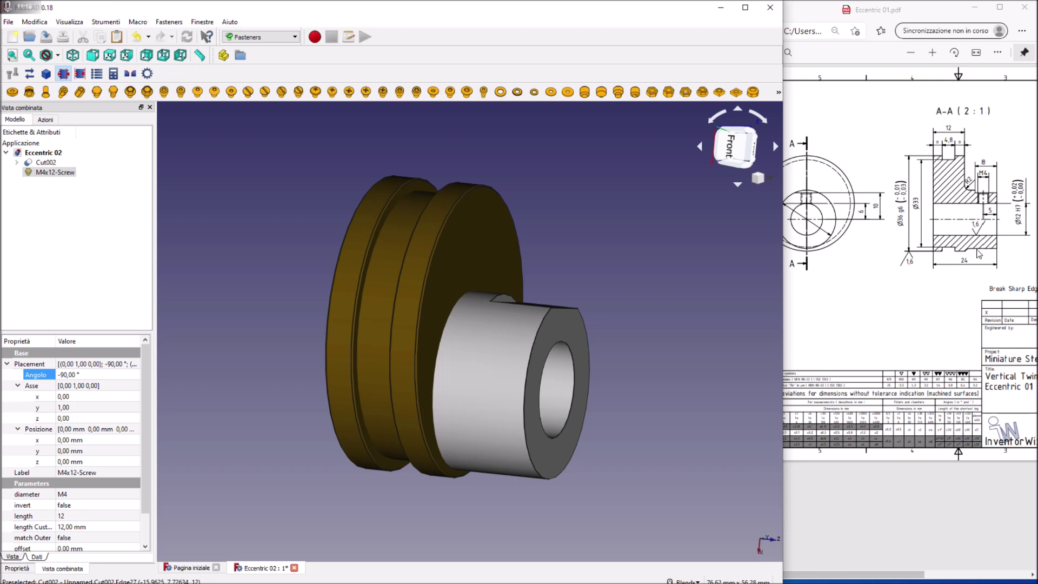
Set the screw's z position to 19 mm.
{"action": "middle_click_drag", "start_coordinate": [659, 313], "coordinate": [622, 324]}
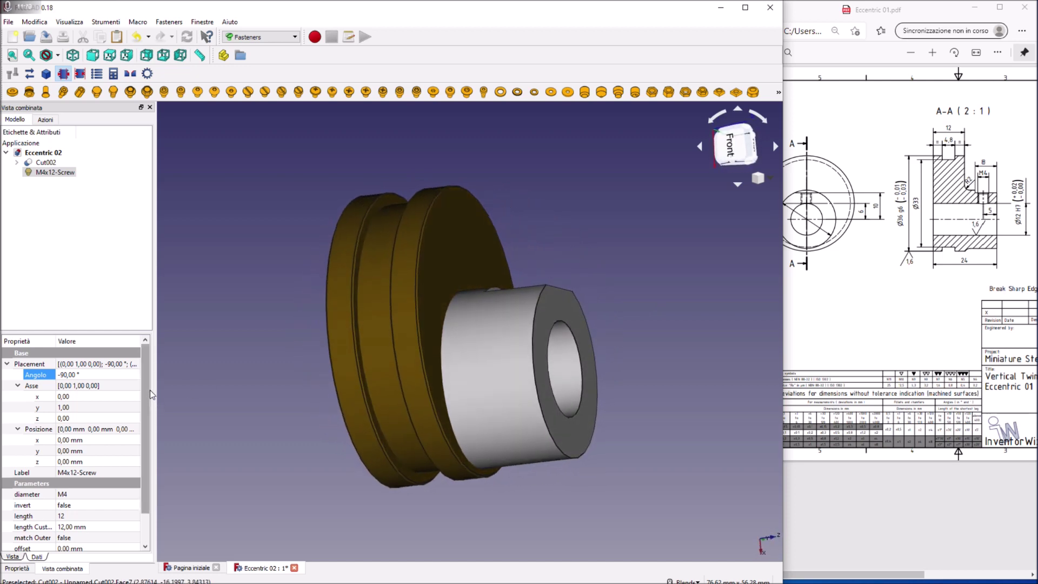
{"action": "left_click", "coordinate": [68, 462]}
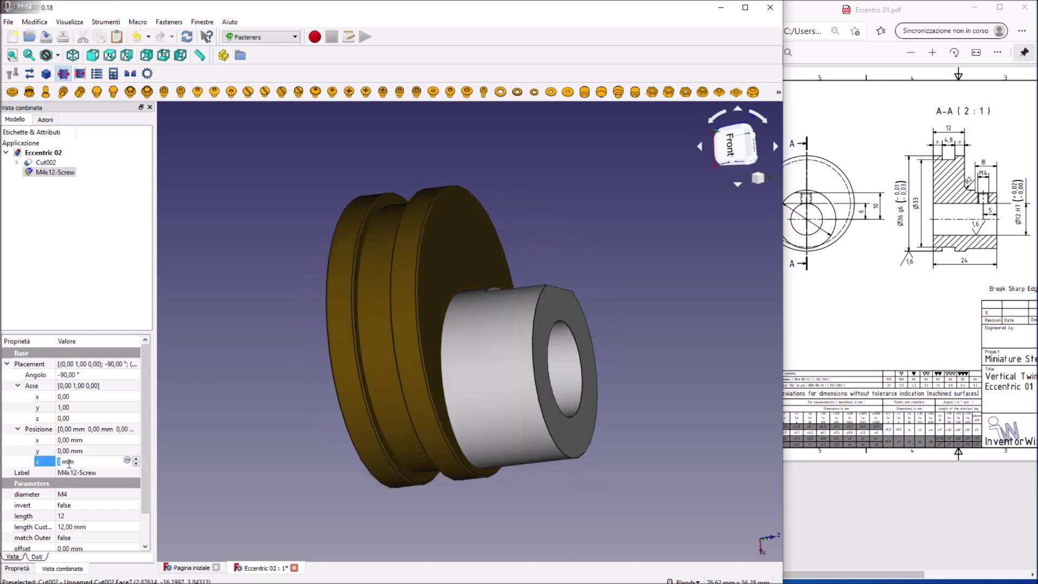
{"action": "scroll", "coordinate": [69, 463], "scroll_direction": "up", "scroll_amount": 10}
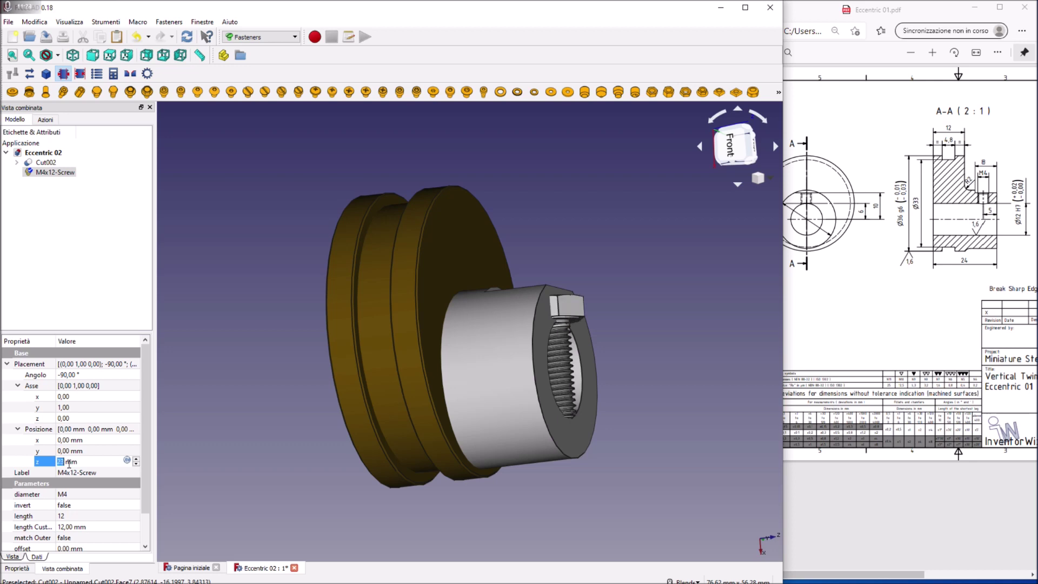
{"action": "scroll", "coordinate": [68, 463], "scroll_direction": "down", "scroll_amount": 2}
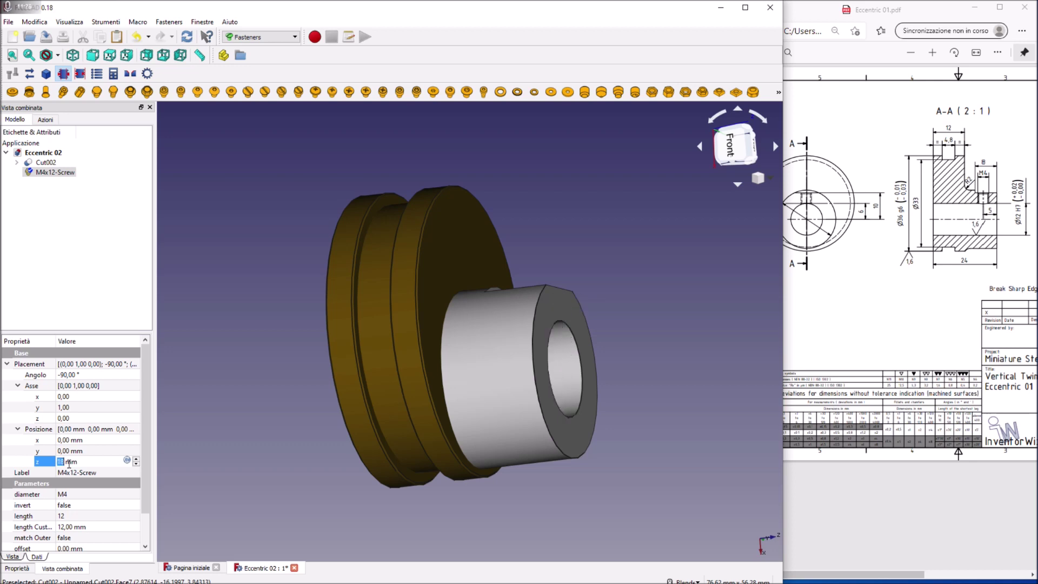
{"action": "key", "text": "Return"}
{"action": "key", "text": "2"}
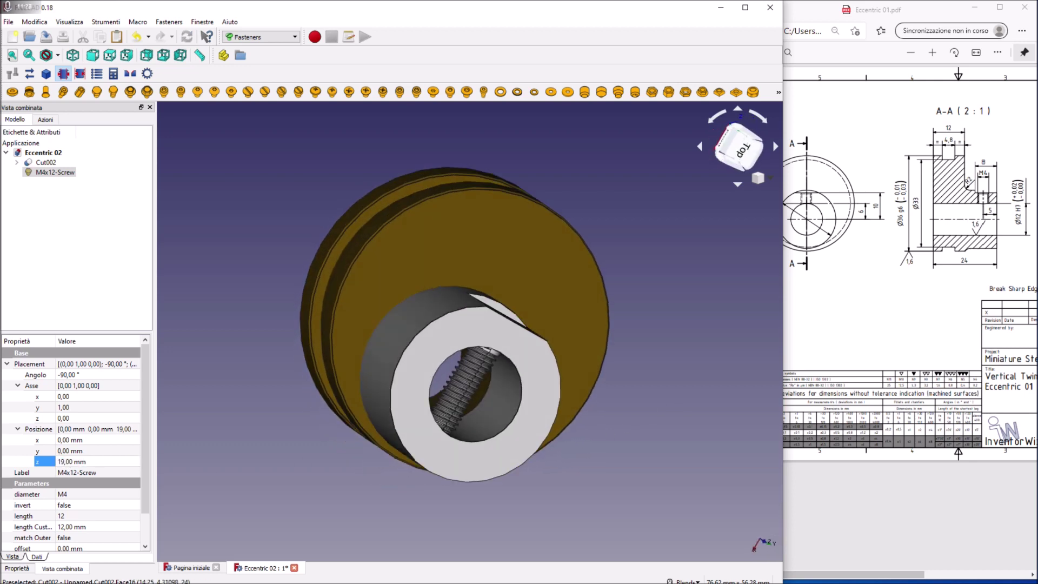
Set the screw's x position to −9 mm, then select Cut002 together with the screw.
{"action": "left_click", "coordinate": [75, 440]}
{"action": "scroll", "coordinate": [74, 440], "scroll_direction": "up", "scroll_amount": 3}
{"action": "scroll", "coordinate": [75, 440], "scroll_direction": "up", "scroll_amount": 4}
{"action": "scroll", "coordinate": [75, 439], "scroll_direction": "up", "scroll_amount": 4}
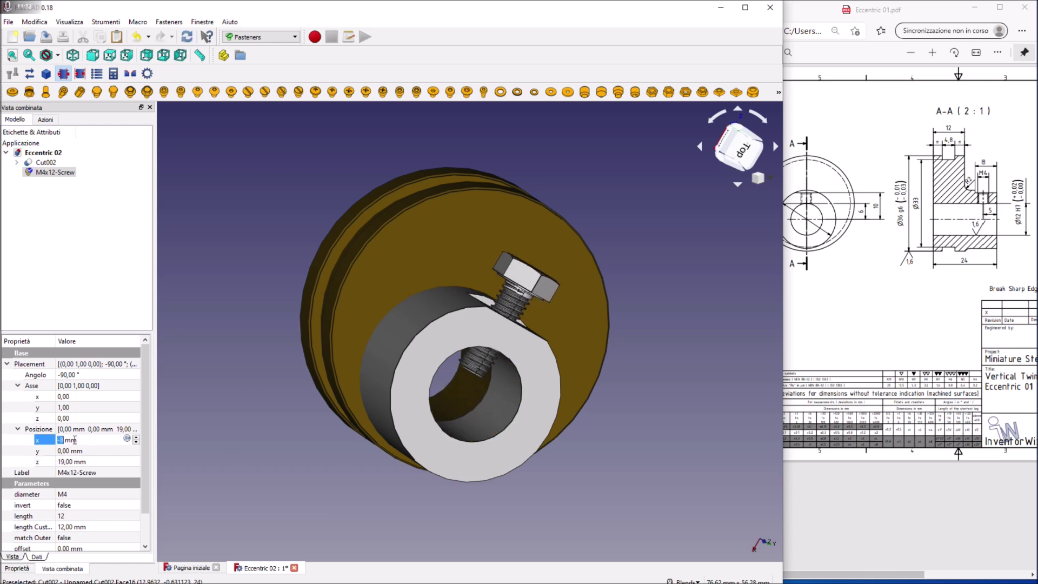
{"action": "key", "text": "Return"}
{"action": "key", "text": "1"}
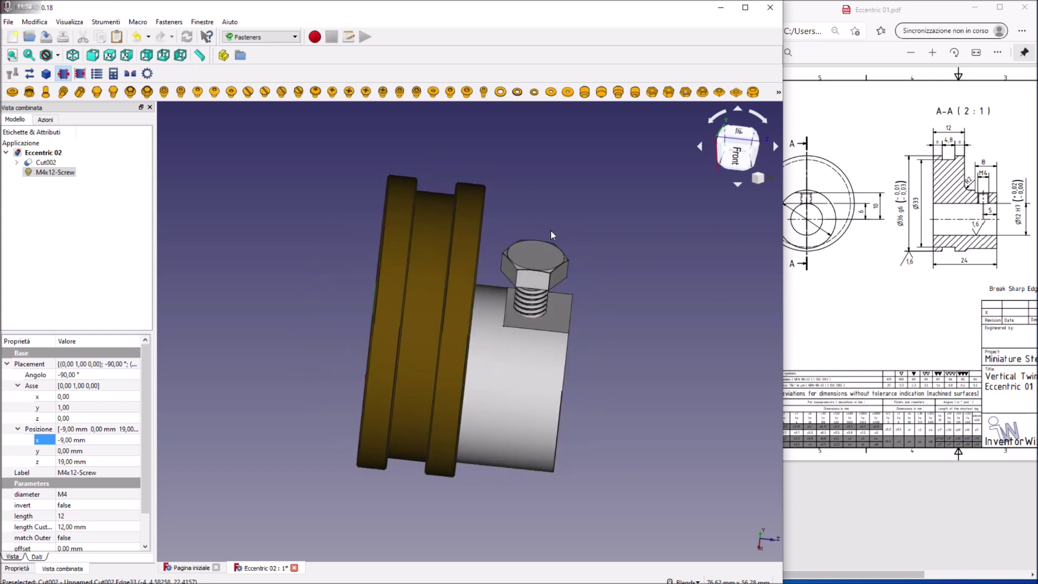
{"action": "left_click", "coordinate": [541, 351]}
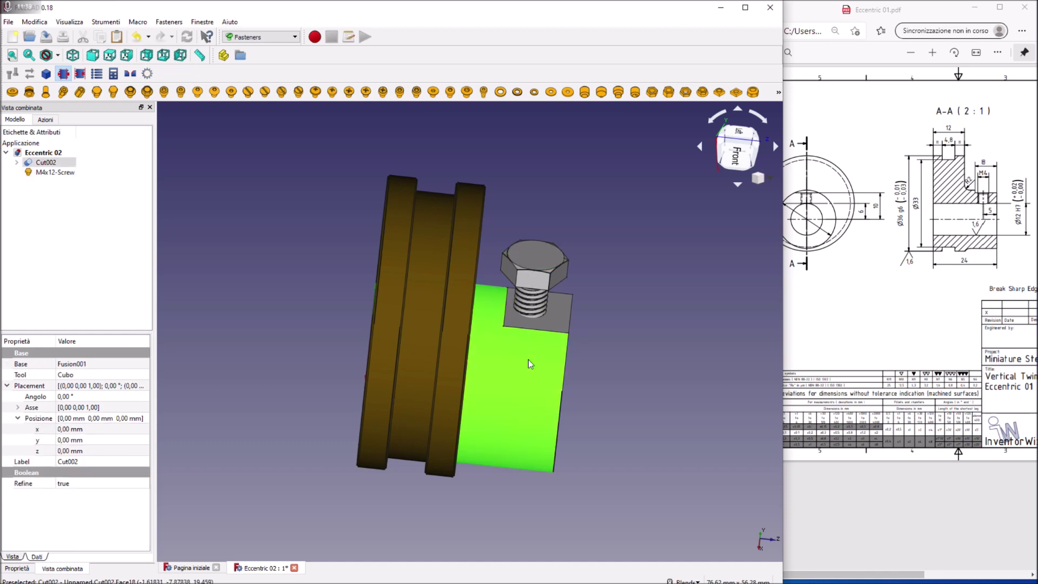
{"action": "left_click", "coordinate": [544, 266], "text": "ctrl"}
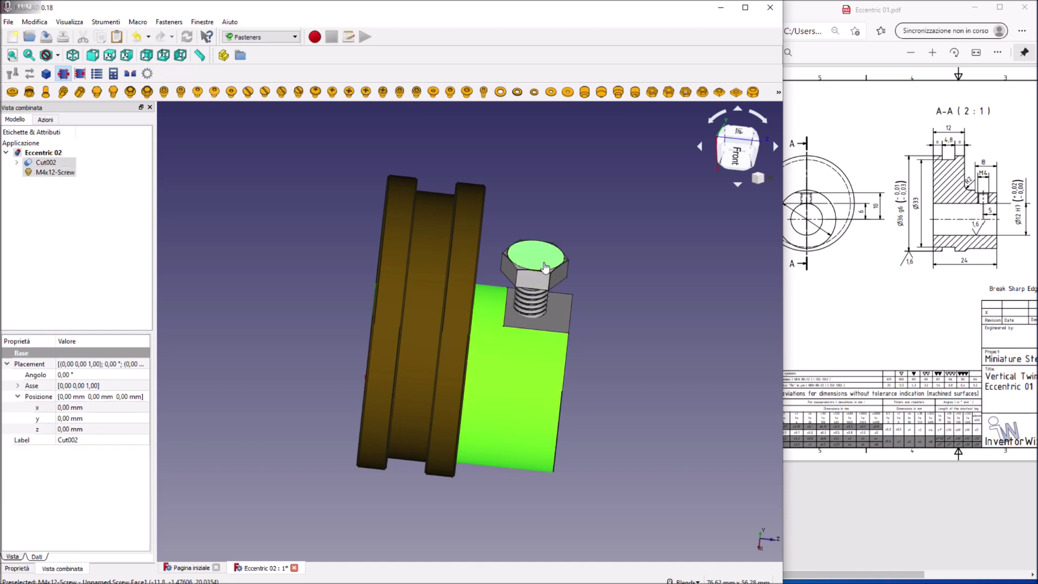
{"action": "left_click", "coordinate": [296, 37]}
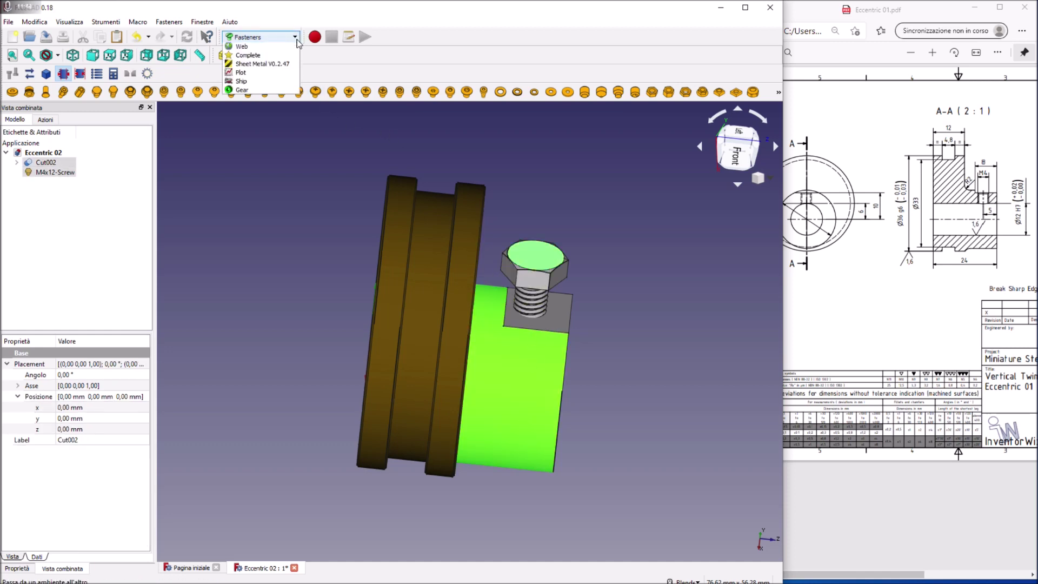
In the Part workbench, subtract the screw from Cut002, leaving Cut003 with a threaded hole.
{"action": "left_click", "coordinate": [262, 144]}
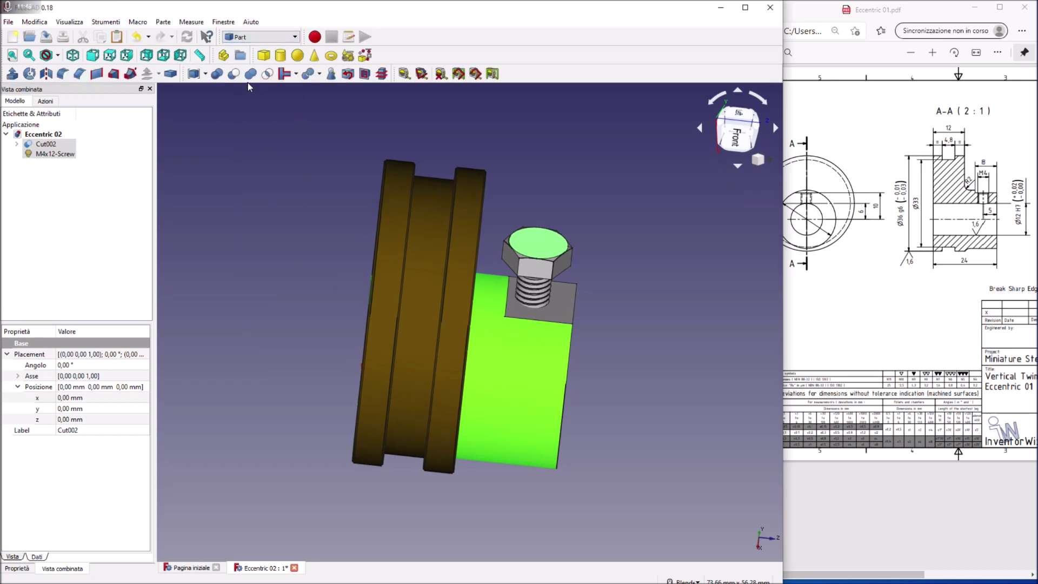
{"action": "middle_click_drag", "start_coordinate": [663, 190], "coordinate": [502, 323]}
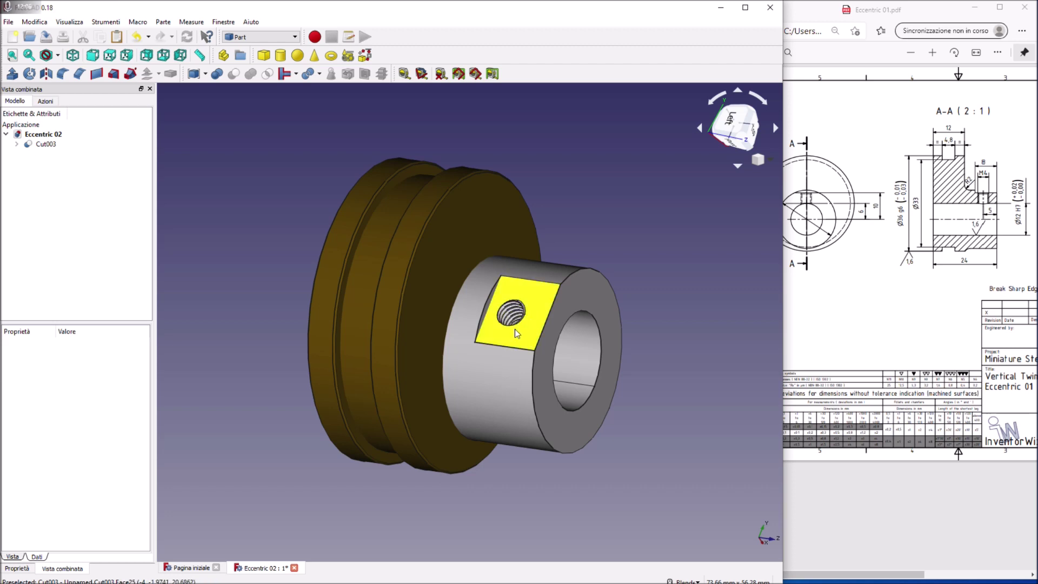
{"action": "middle_click_drag", "start_coordinate": [519, 311], "coordinate": [528, 320]}
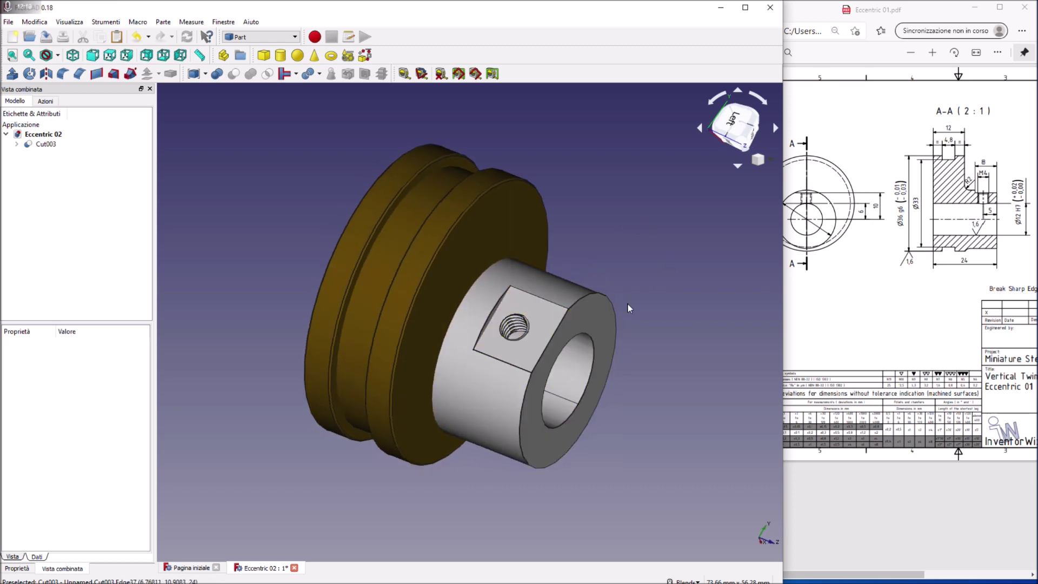
{"action": "middle_click_drag", "start_coordinate": [662, 297], "coordinate": [694, 295]}
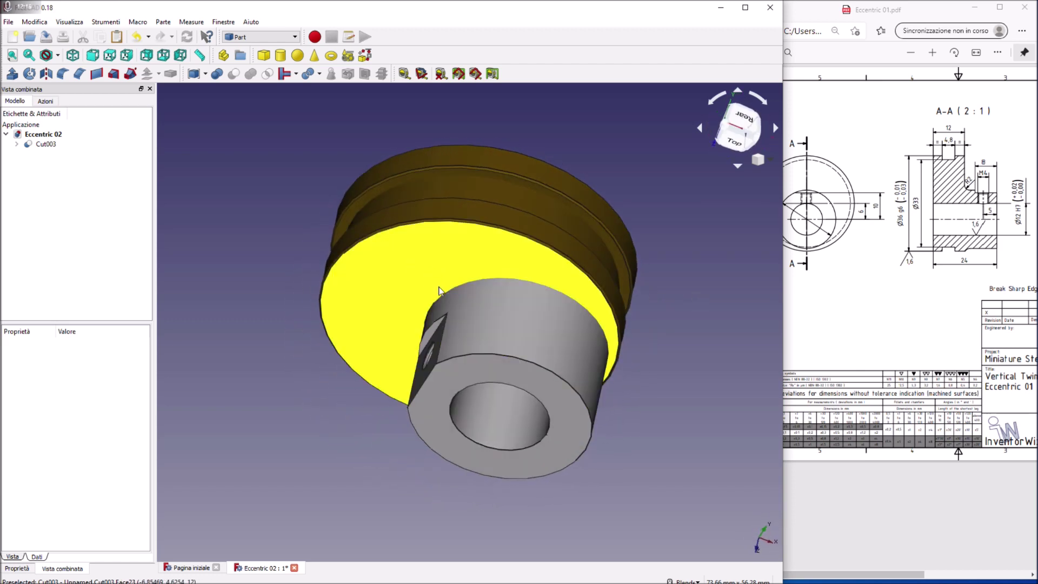
Apply the Oro (gold) material to Cut003 through its Appearance settings.
{"action": "left_click", "coordinate": [446, 263]}
{"action": "right_click", "coordinate": [445, 263]}
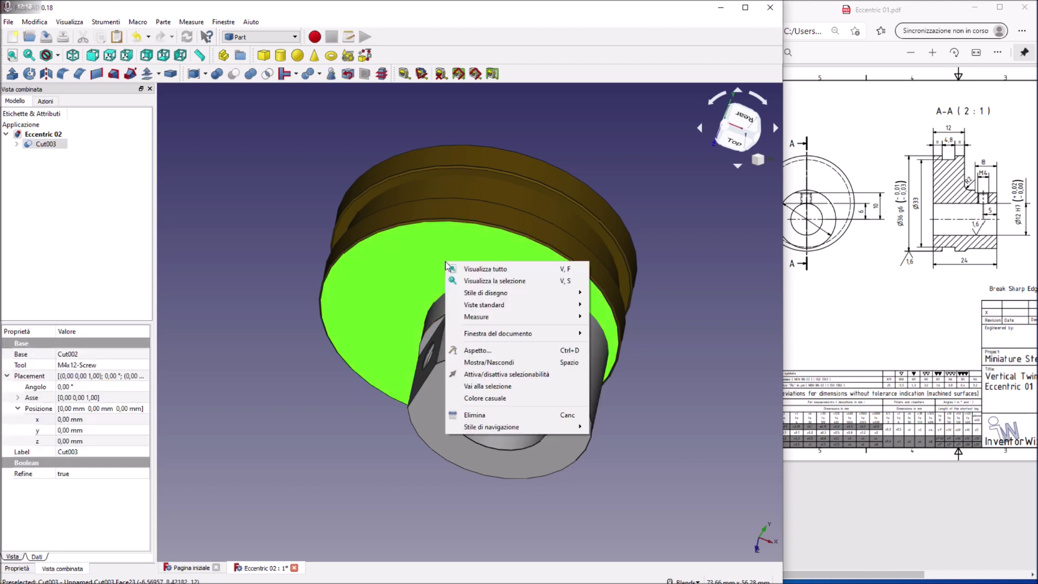
{"action": "left_click", "coordinate": [476, 350]}
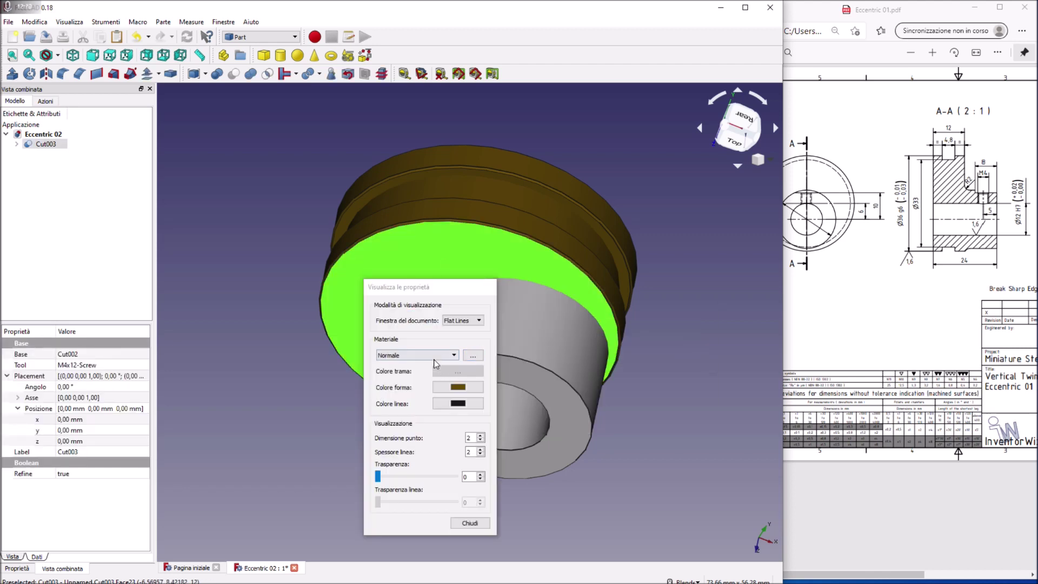
{"action": "left_click", "coordinate": [437, 355]}
{"action": "left_click", "coordinate": [402, 413]}
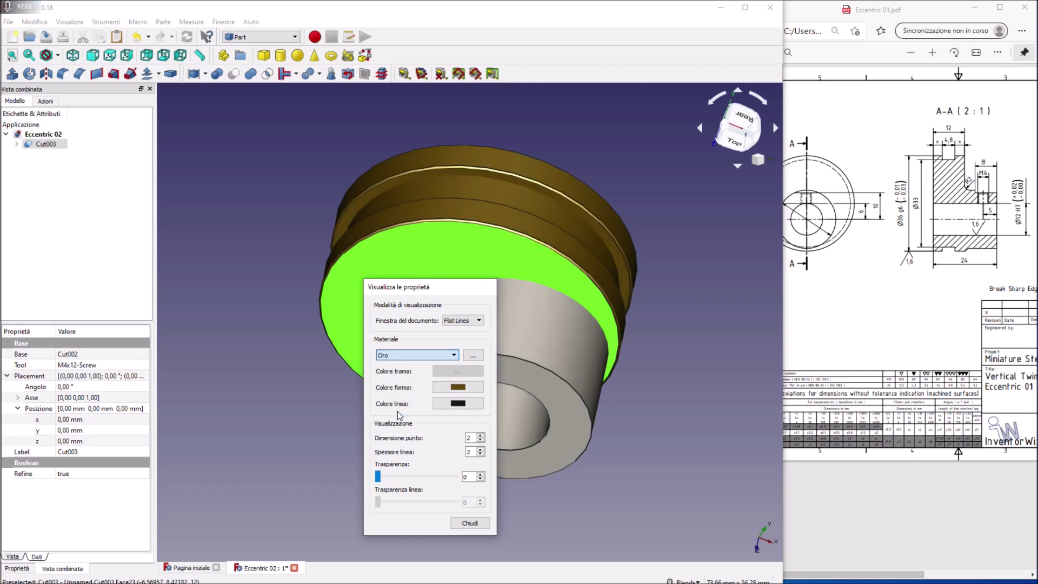
{"action": "key", "text": "Return"}
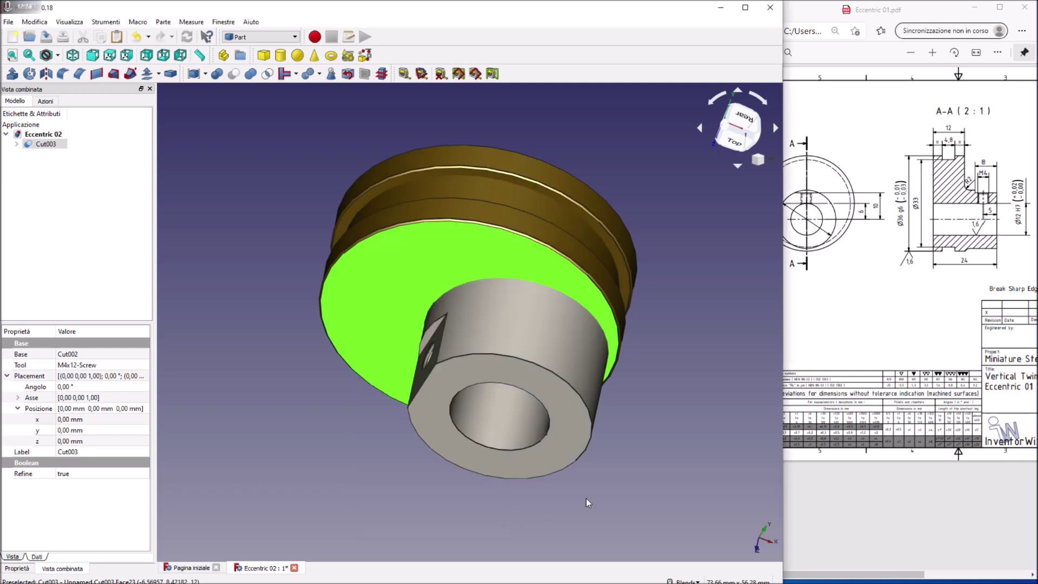
{"action": "left_click", "coordinate": [648, 482]}
{"action": "mouse_move", "coordinate": [647, 482]}
{"action": "middle_mouse_down"}
{"action": "mouse_move", "coordinate": [595, 378]}
{"action": "mouse_move", "coordinate": [541, 184]}
{"action": "mouse_move", "coordinate": [622, 303]}
{"action": "middle_mouse_up"}
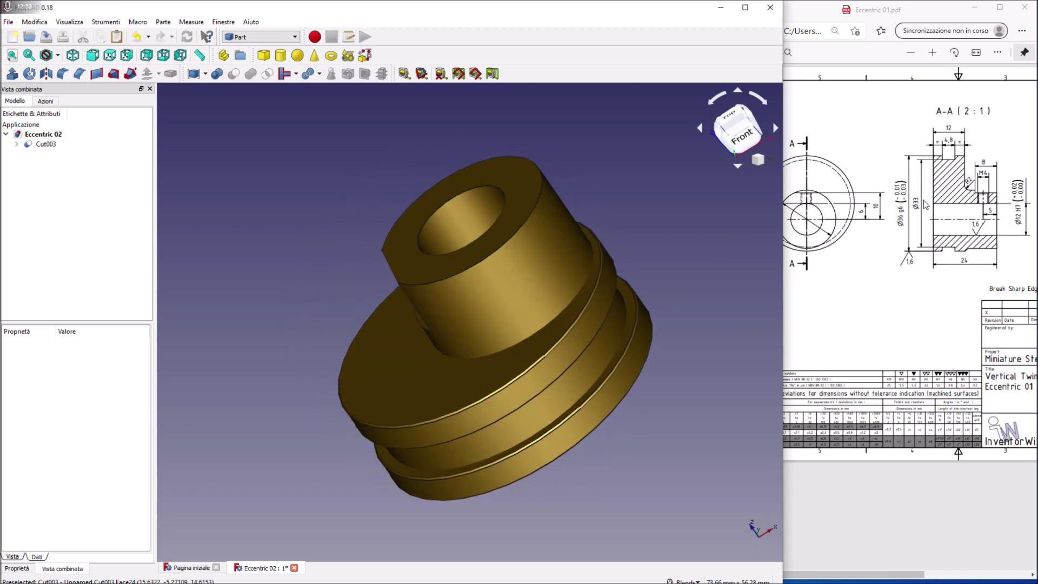
Chamfer the hub's end rim, bore and flat edges by 0.20 mm, creating Chamfer001.
{"action": "left_click", "coordinate": [524, 222]}
{"action": "left_click", "coordinate": [503, 216], "text": "ctrl"}
{"action": "left_click", "coordinate": [388, 262], "text": "ctrl"}
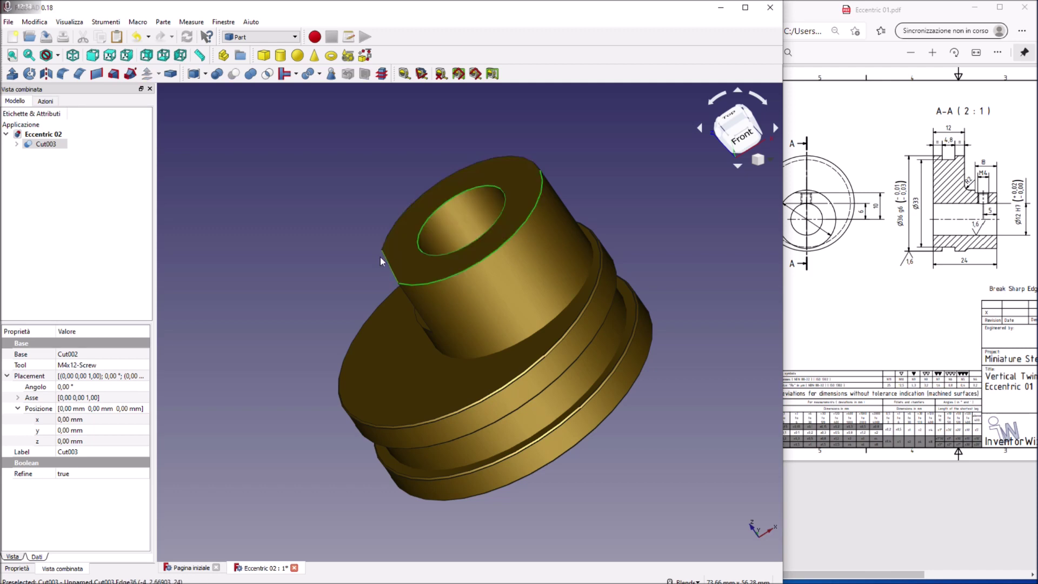
{"action": "middle_click_drag", "start_coordinate": [388, 261], "coordinate": [541, 249]}
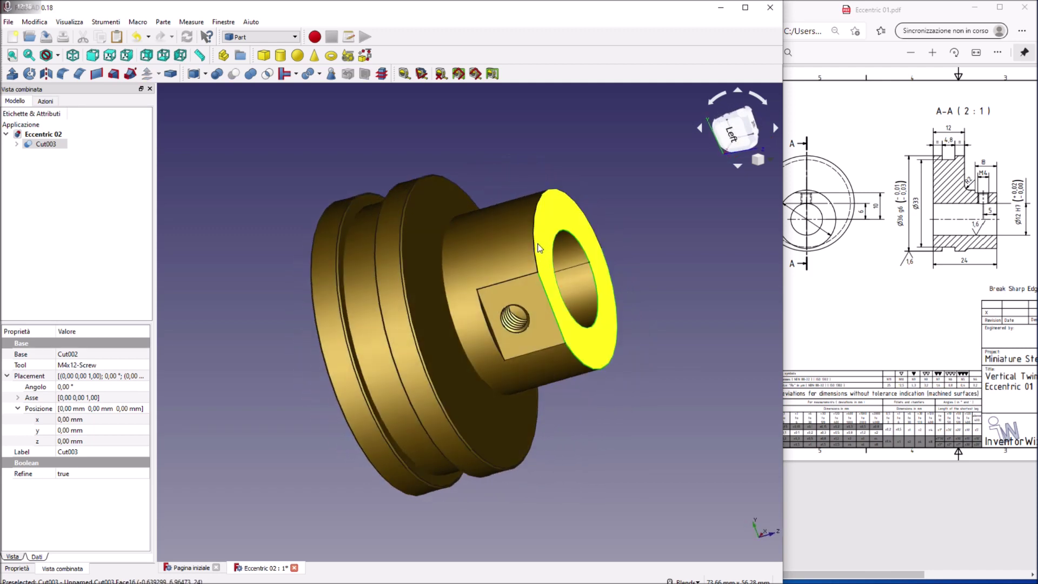
{"action": "left_click", "coordinate": [80, 78]}
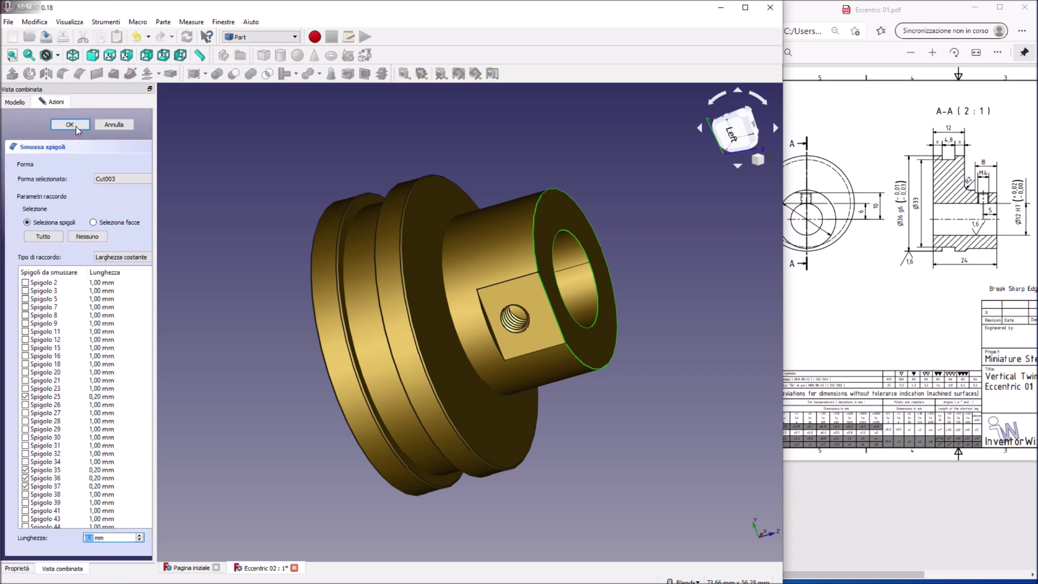
{"action": "left_click", "coordinate": [70, 124]}
{"action": "middle_click_drag", "start_coordinate": [614, 231], "coordinate": [589, 303]}
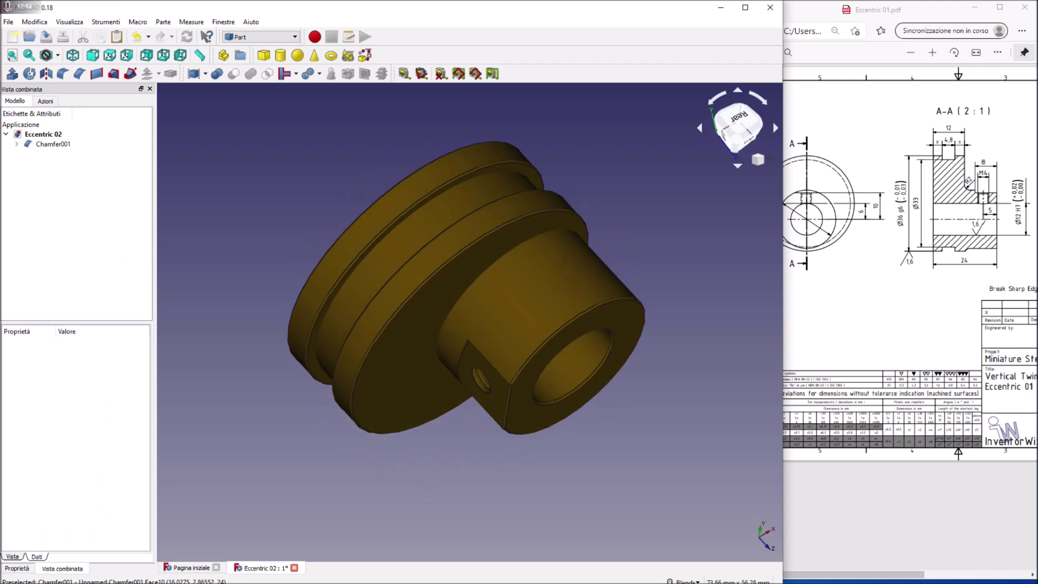
{"action": "scroll", "coordinate": [519, 257], "scroll_direction": "up", "scroll_amount": 5}
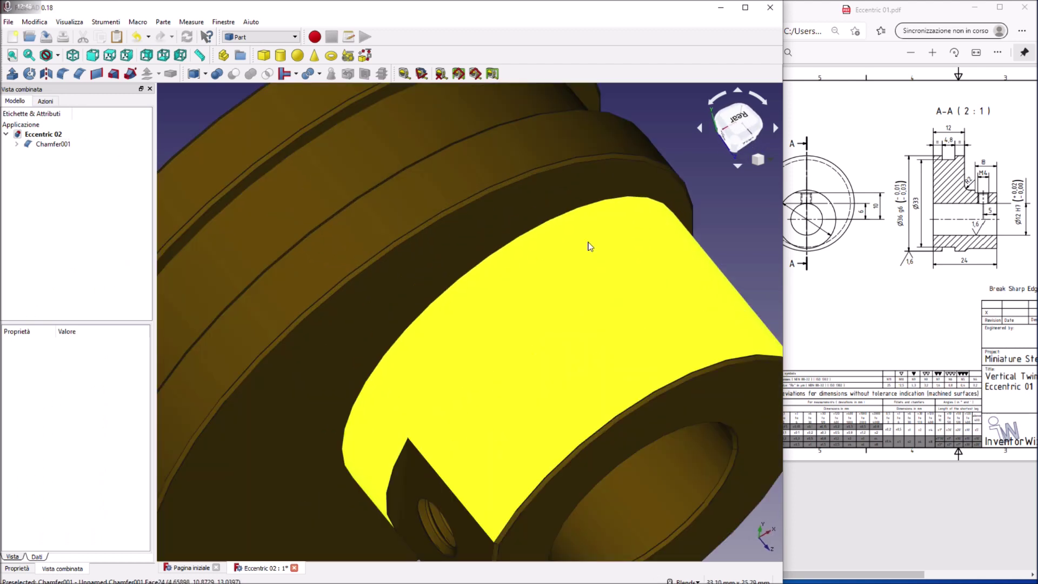
{"action": "scroll", "coordinate": [509, 270], "scroll_direction": "down", "scroll_amount": 4}
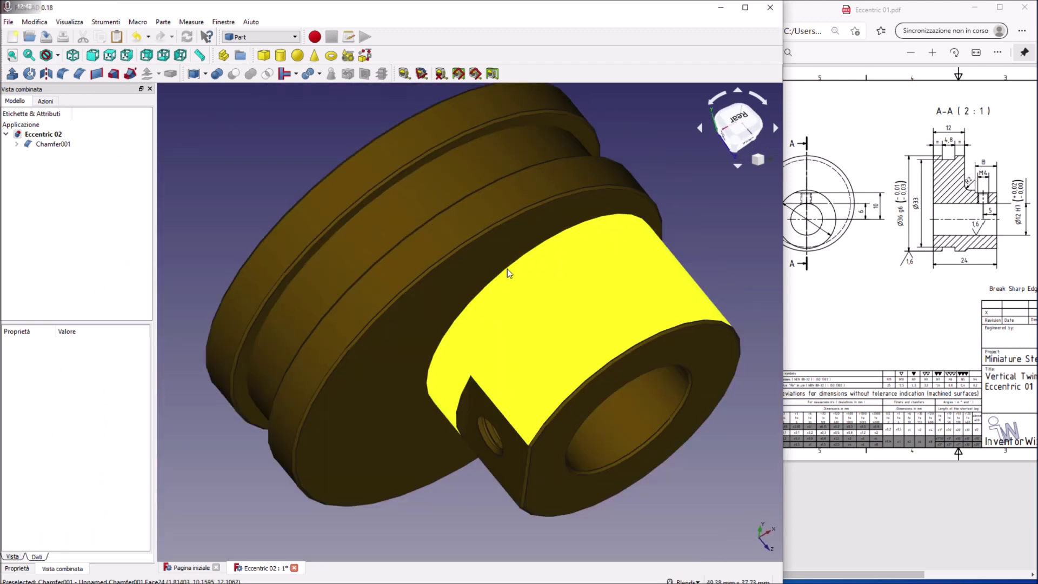
In wireframe view, fillet the edge where the hub meets the disc.
{"action": "right_click", "coordinate": [603, 294]}
{"action": "mouse_move", "coordinate": [641, 321]}
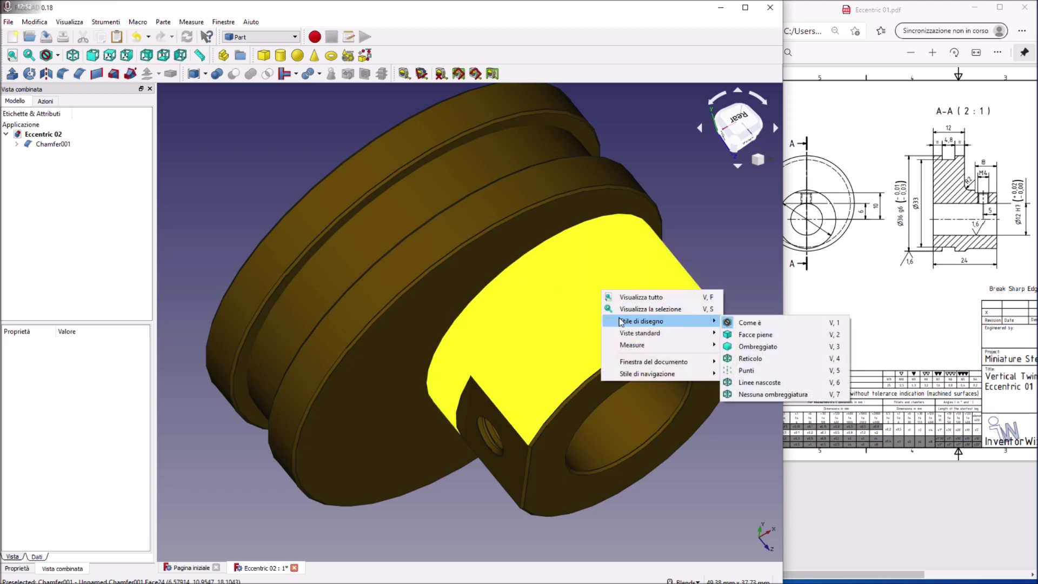
{"action": "left_click", "coordinate": [749, 359]}
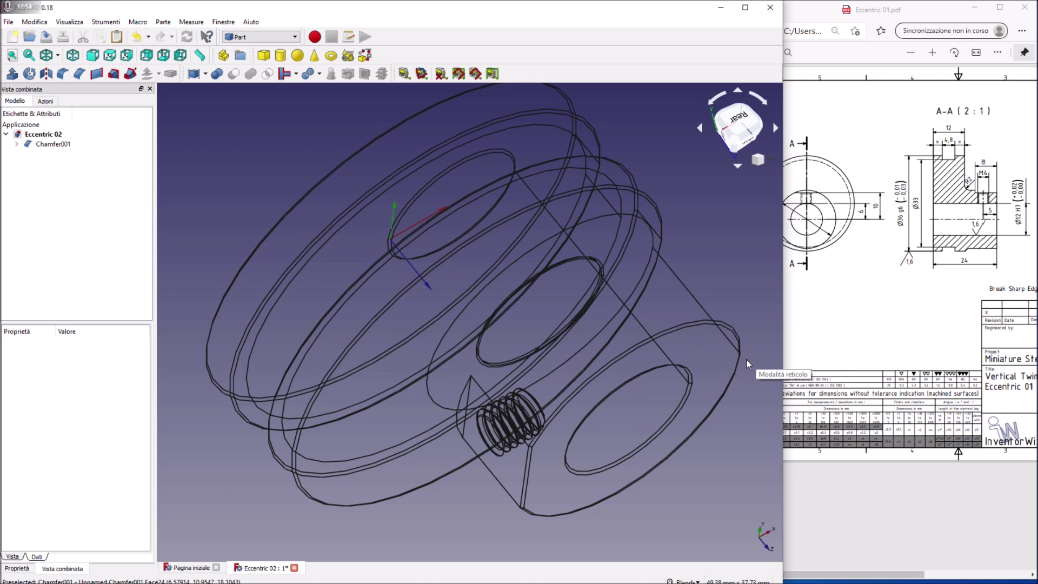
{"action": "left_click", "coordinate": [531, 250]}
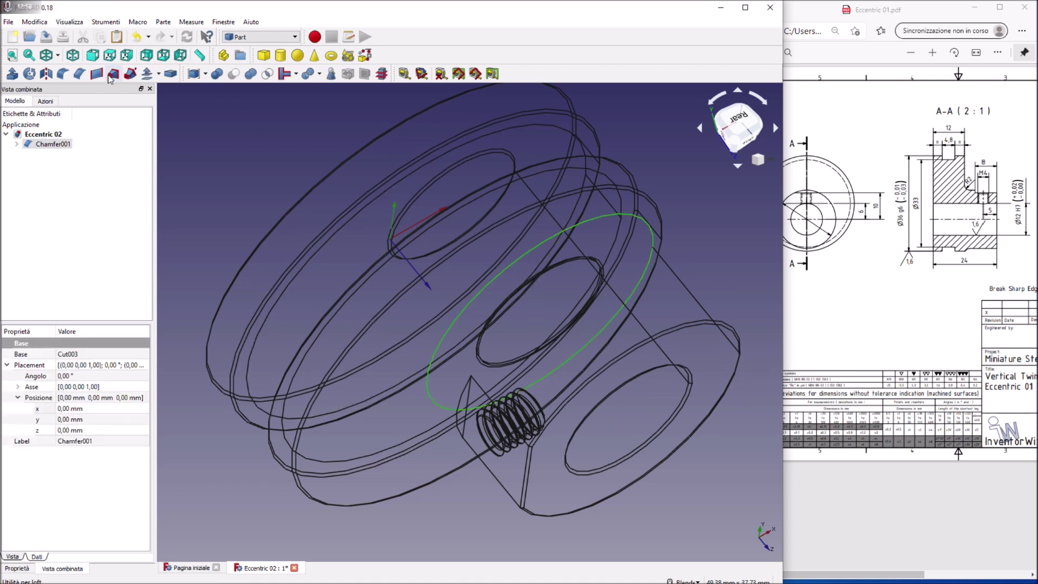
{"action": "left_click", "coordinate": [62, 73]}
{"action": "left_click", "coordinate": [115, 539]}
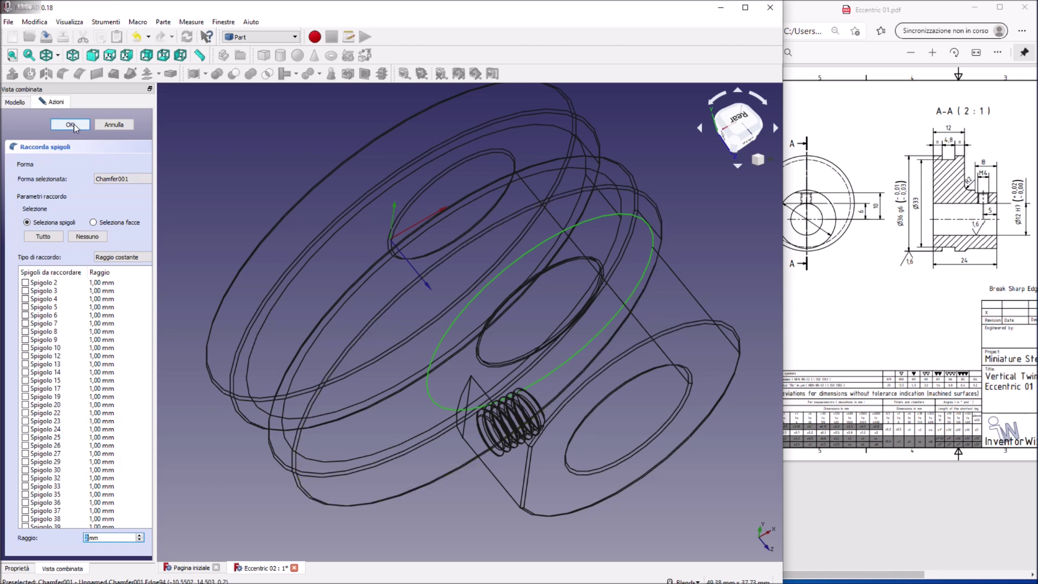
{"action": "left_click", "coordinate": [70, 125]}
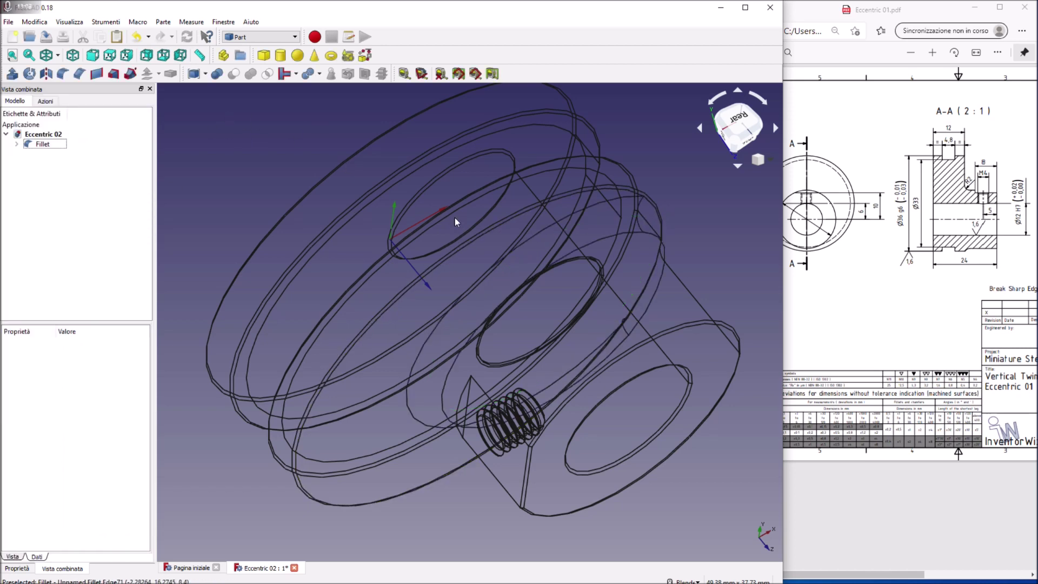
{"action": "right_click", "coordinate": [724, 261]}
{"action": "mouse_move", "coordinate": [764, 292]}
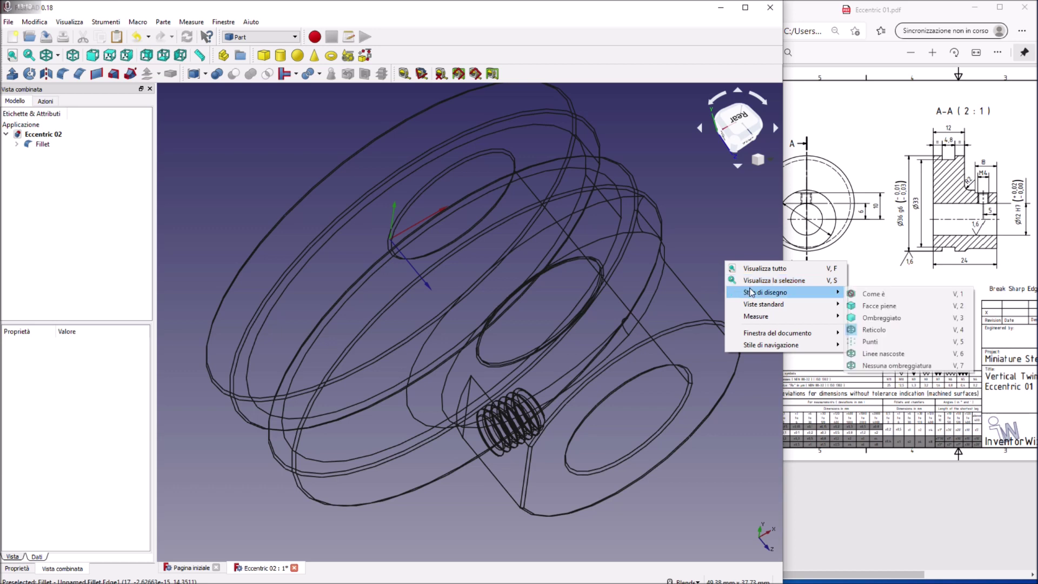
Restore shaded faces, reapply the Oro gold material to the filleted part, and inspect it.
{"action": "left_click", "coordinate": [876, 306]}
{"action": "left_click", "coordinate": [601, 267]}
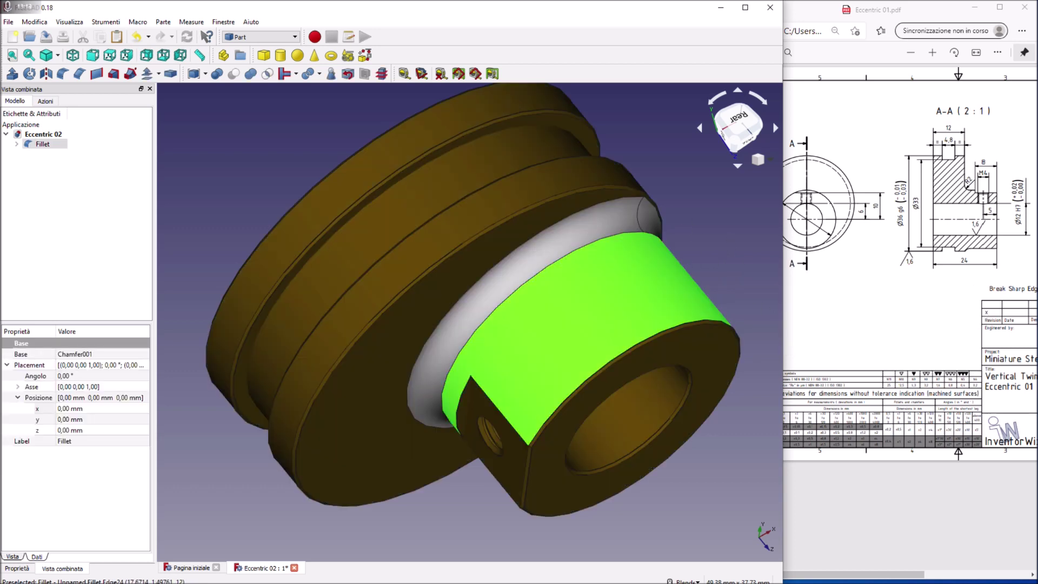
{"action": "mouse_move", "coordinate": [601, 268]}
{"action": "middle_mouse_down"}
{"action": "mouse_move", "coordinate": [540, 281]}
{"action": "mouse_move", "coordinate": [306, 237]}
{"action": "middle_mouse_up"}
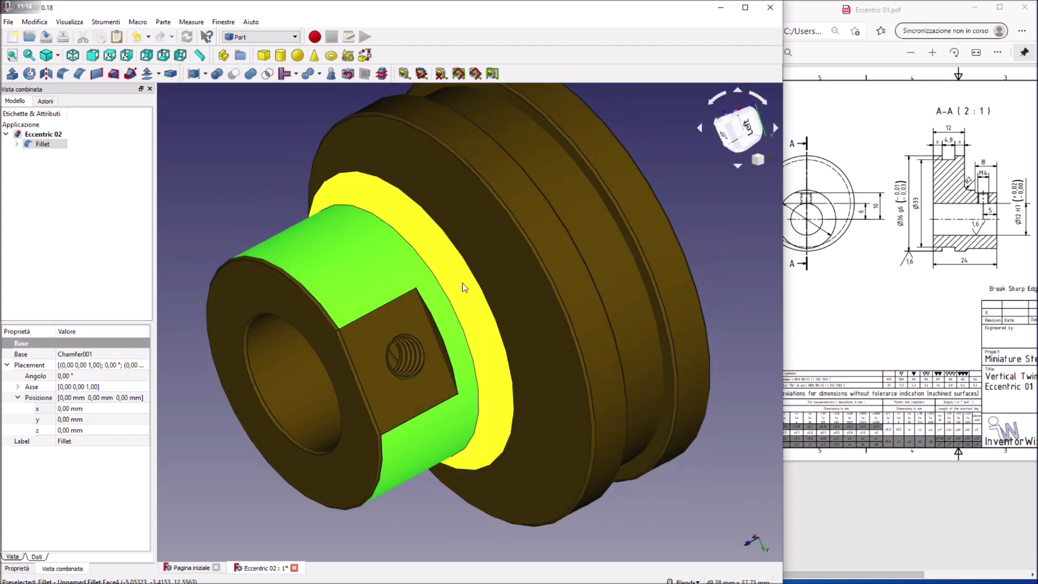
{"action": "left_click", "coordinate": [463, 285]}
{"action": "right_click", "coordinate": [464, 285]}
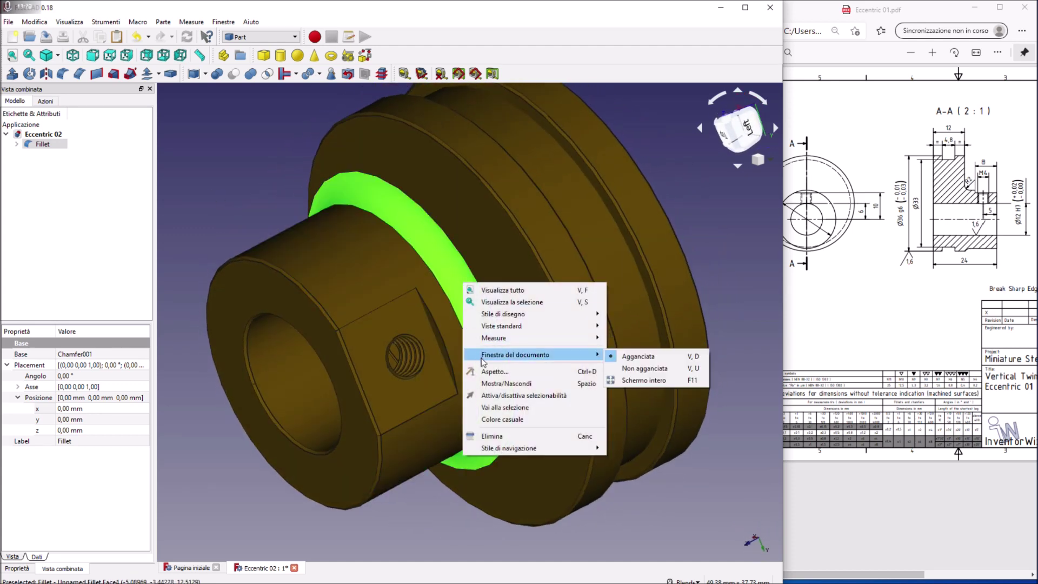
{"action": "left_click", "coordinate": [487, 373]}
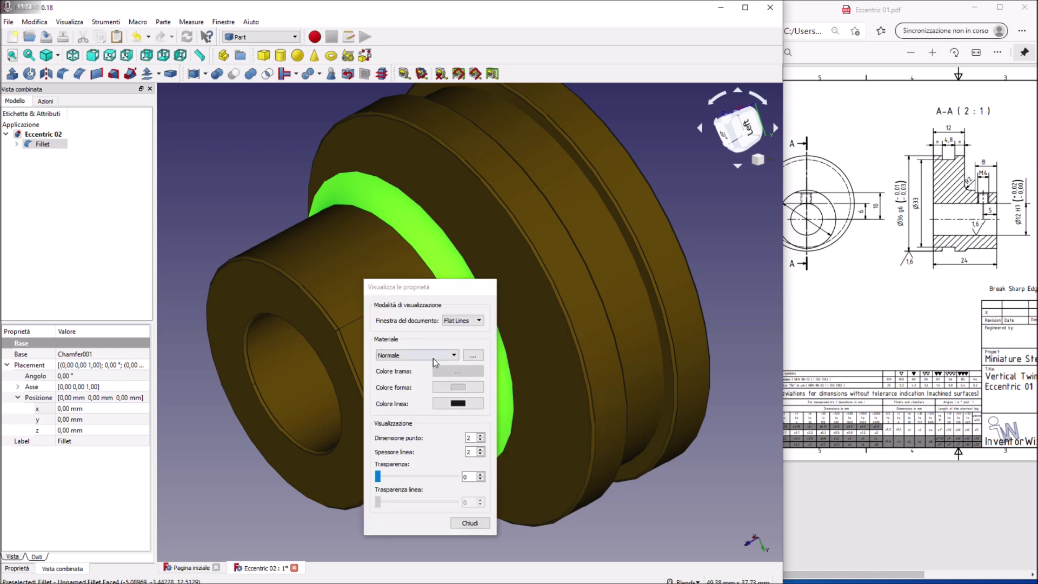
{"action": "left_click", "coordinate": [434, 360]}
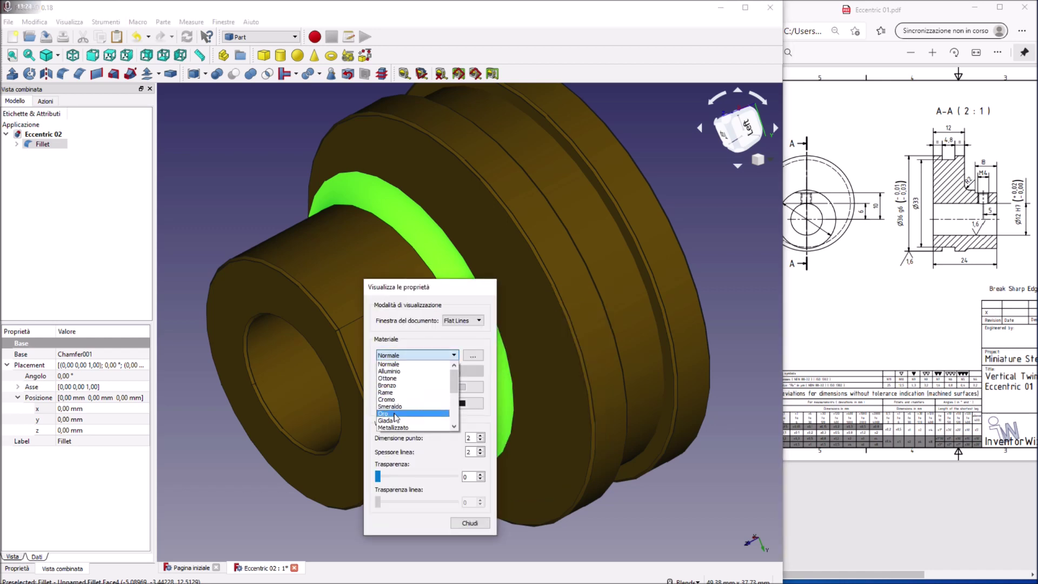
{"action": "left_click", "coordinate": [394, 413]}
{"action": "left_click", "coordinate": [600, 214]}
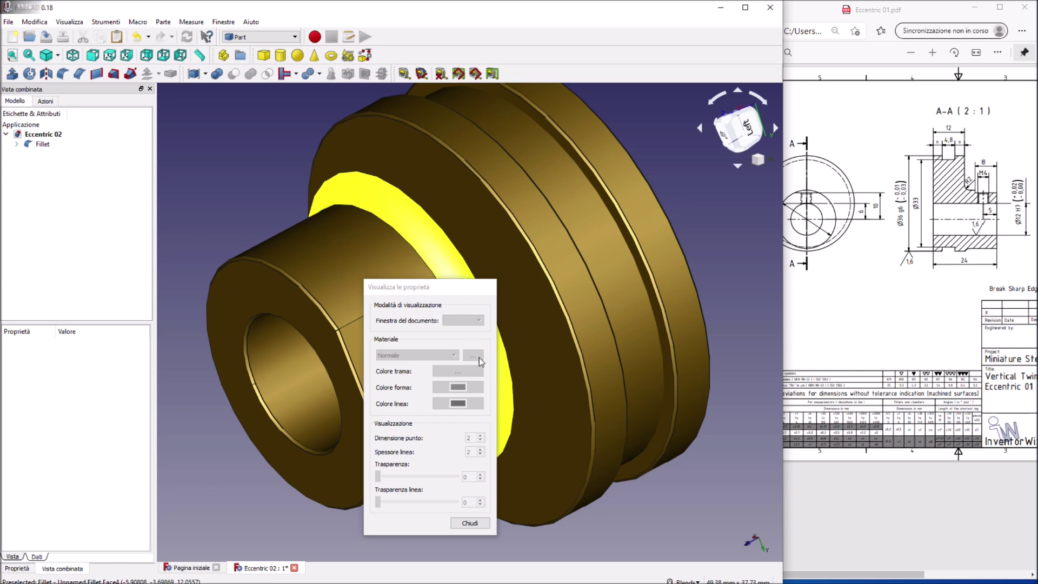
{"action": "left_click", "coordinate": [483, 522]}
{"action": "scroll", "coordinate": [521, 290], "scroll_direction": "down", "scroll_amount": 5}
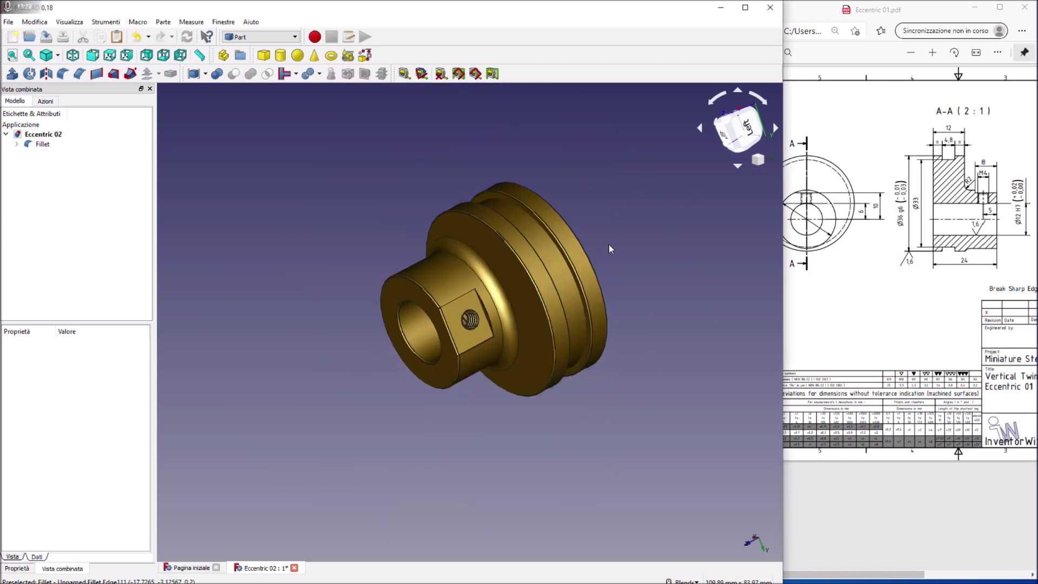
{"action": "mouse_move", "coordinate": [640, 232]}
{"action": "middle_mouse_down"}
{"action": "mouse_move", "coordinate": [663, 209]}
{"action": "mouse_move", "coordinate": [614, 158]}
{"action": "middle_mouse_up"}
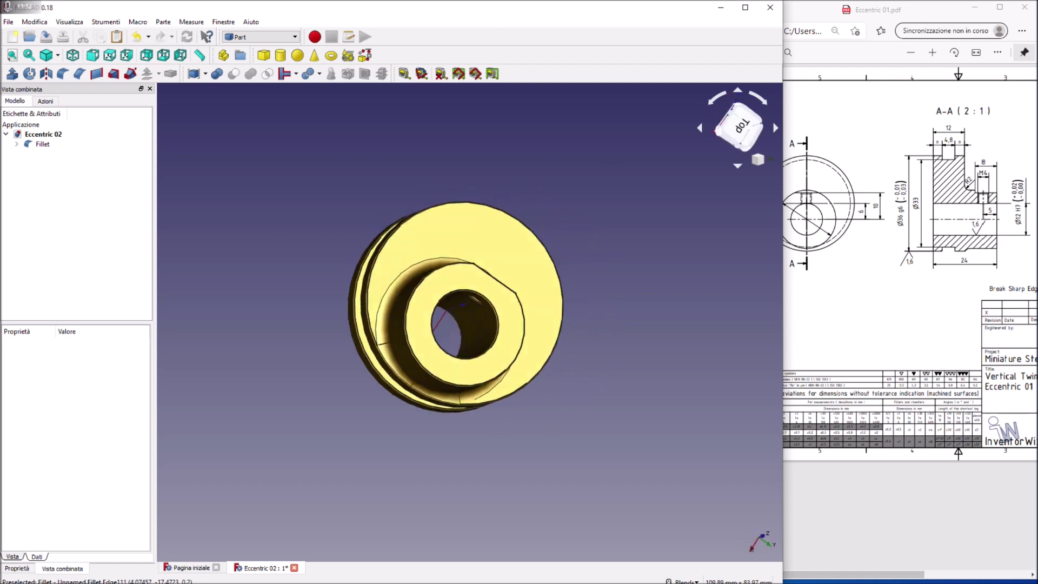
{"action": "mouse_move", "coordinate": [501, 222]}
{"action": "middle_mouse_down"}
{"action": "mouse_move", "coordinate": [530, 281]}
{"action": "mouse_move", "coordinate": [487, 238]}
{"action": "mouse_move", "coordinate": [301, 236]}
{"action": "mouse_move", "coordinate": [281, 270]}
{"action": "middle_mouse_up"}
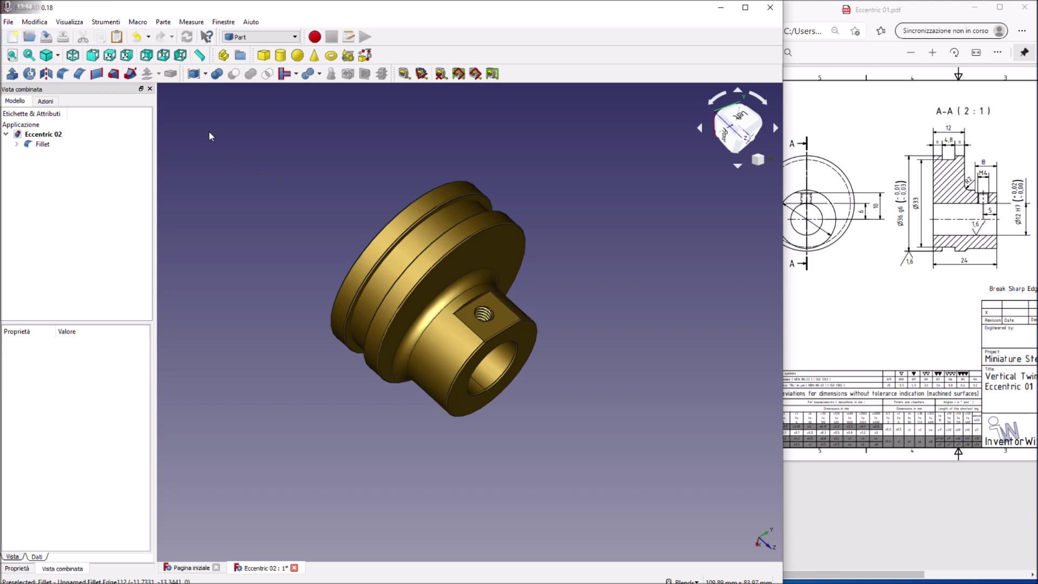
Attempt an export with nothing selected and dismiss the no-selection warning.
{"action": "left_click", "coordinate": [9, 25]}
{"action": "left_click", "coordinate": [66, 156]}
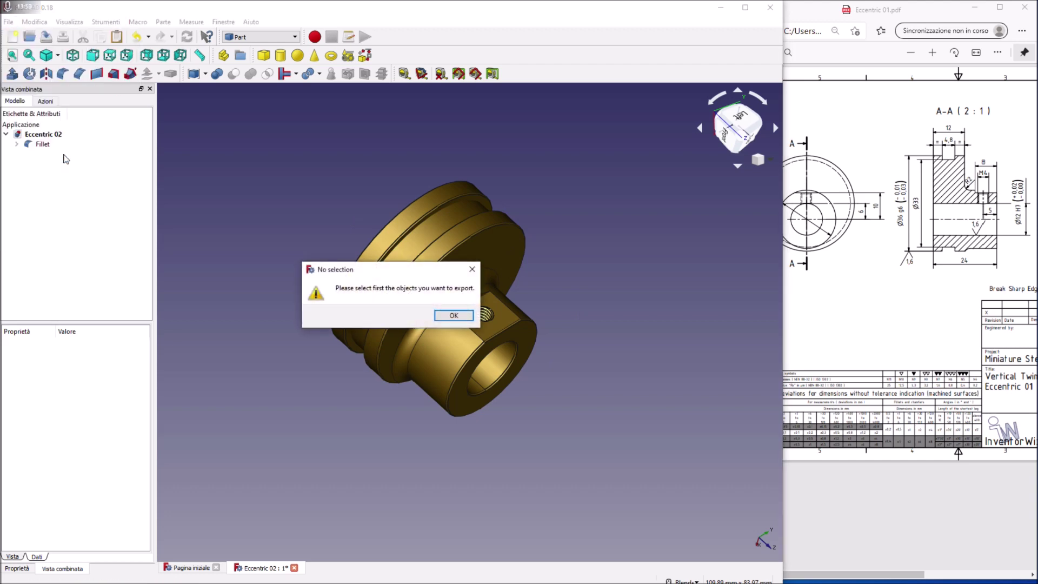
{"action": "left_click", "coordinate": [454, 315]}
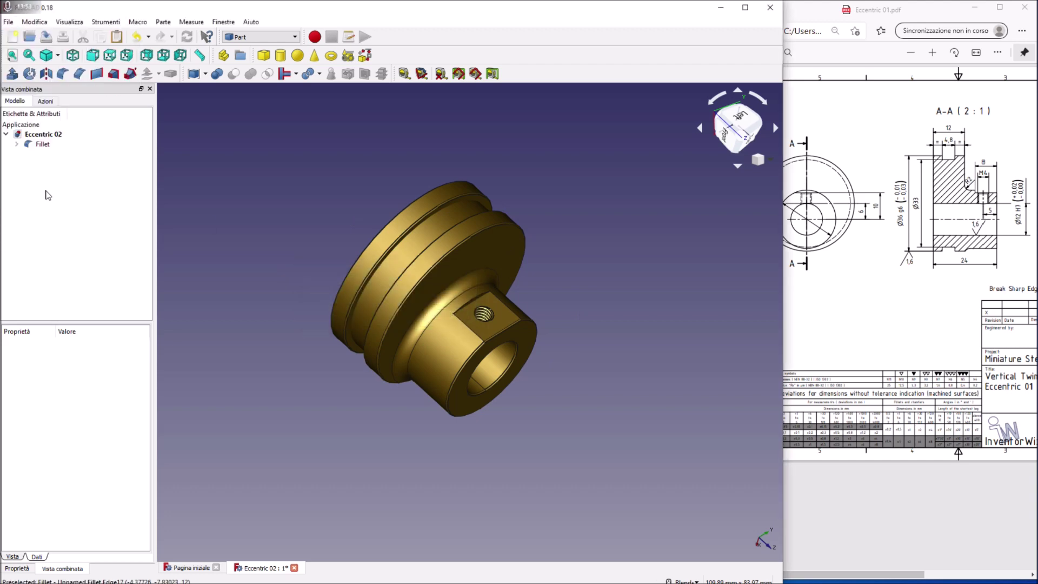
Export the selected Fillet body as the coloured STEP file Ecce02, then close Eccentric 02.
{"action": "left_click", "coordinate": [43, 145]}
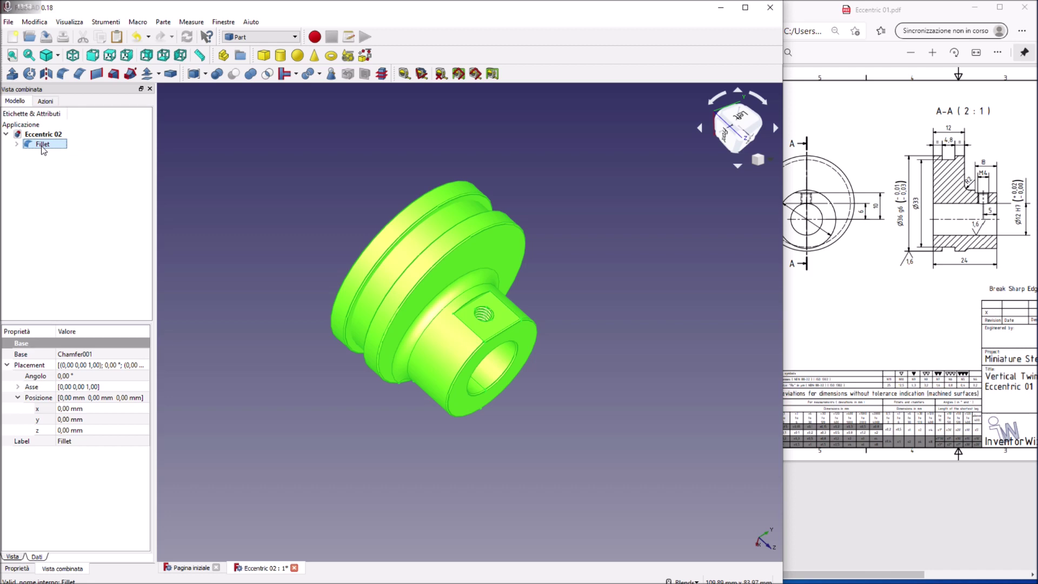
{"action": "left_click", "coordinate": [8, 22]}
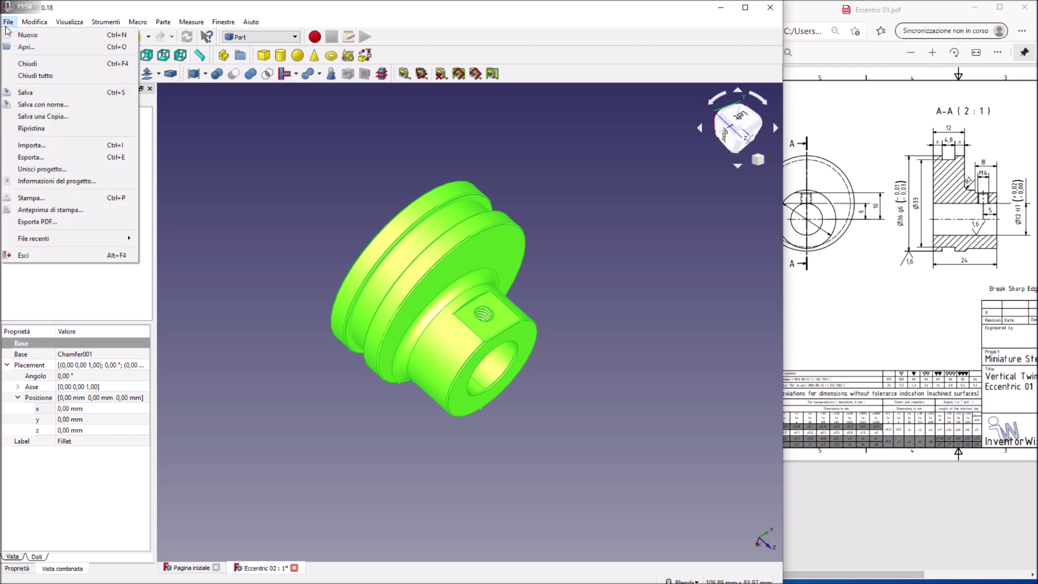
{"action": "left_click", "coordinate": [30, 157]}
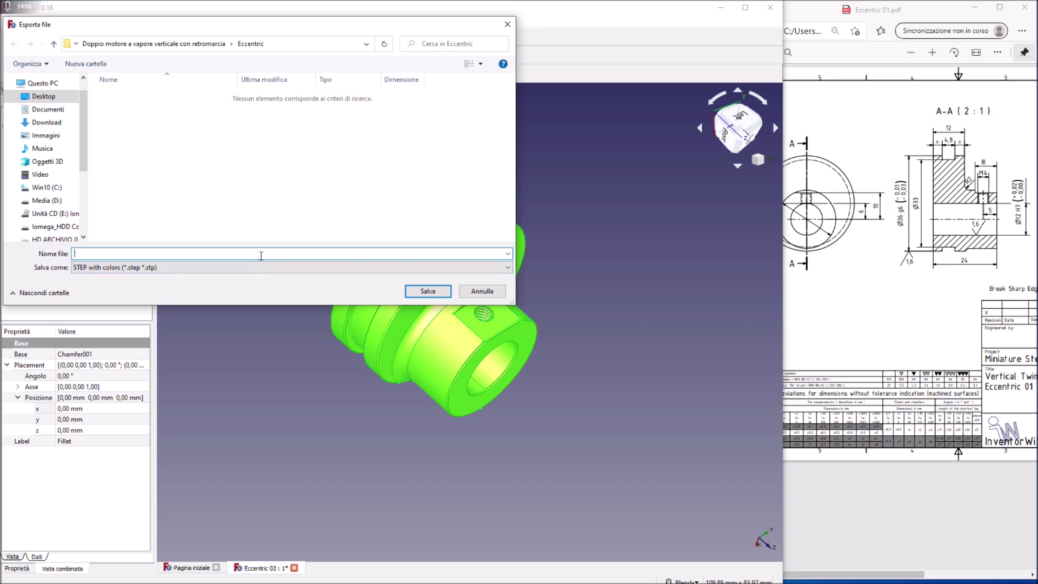
{"action": "type", "text": "Ecce02"}
{"action": "left_click", "coordinate": [428, 292]}
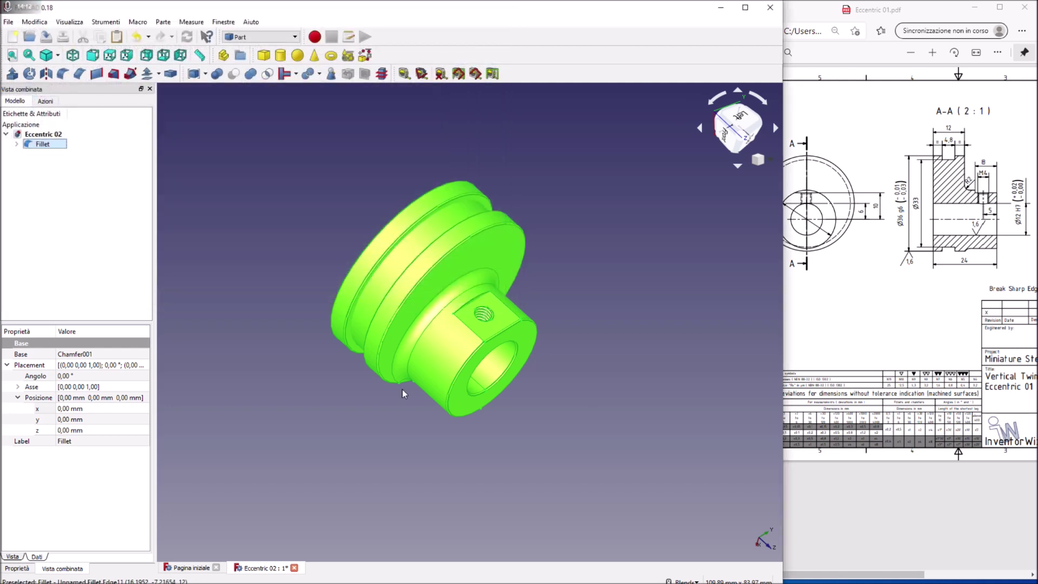
{"action": "left_click", "coordinate": [295, 568]}
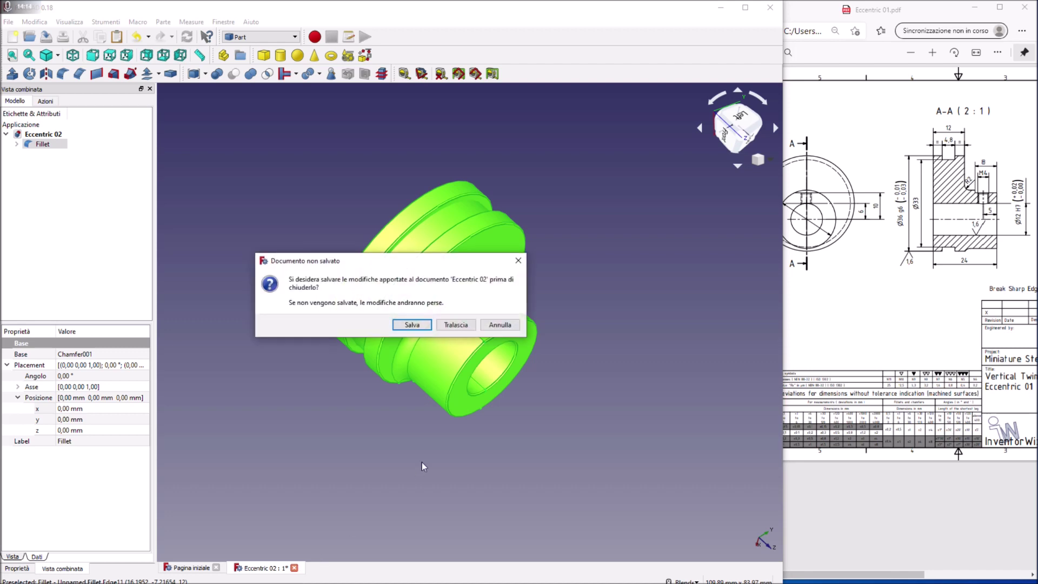
Close Eccentric 02, then create a new empty document saved as Assieme eccentrico.
{"action": "left_click", "coordinate": [412, 327]}
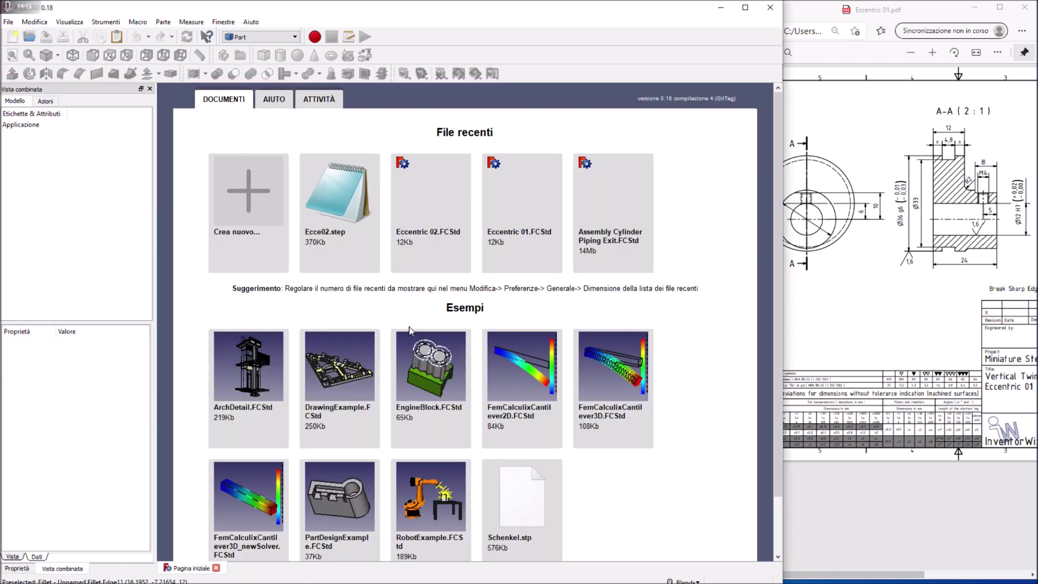
{"action": "left_click", "coordinate": [245, 214]}
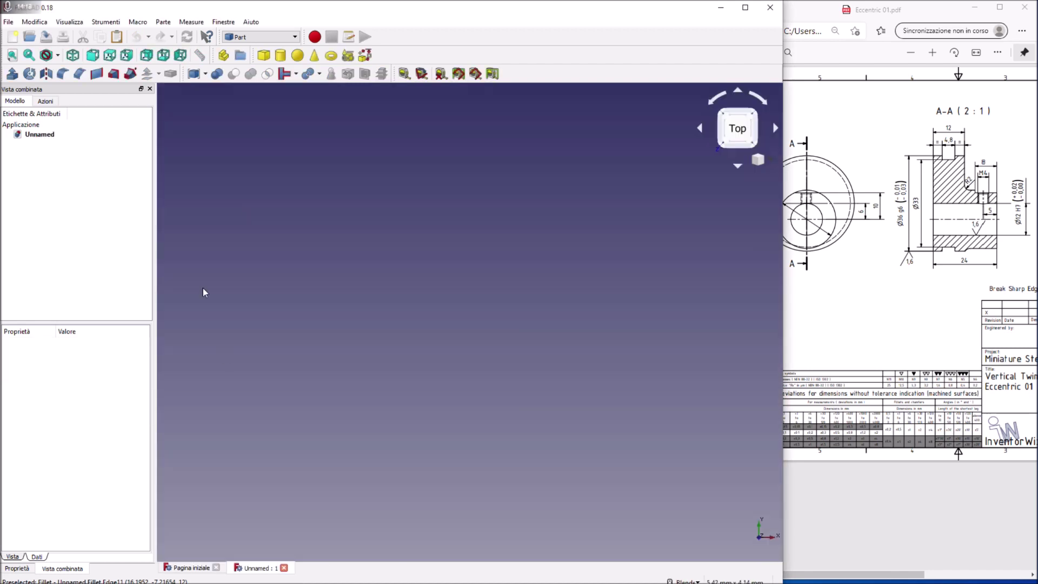
{"action": "left_click", "coordinate": [46, 38]}
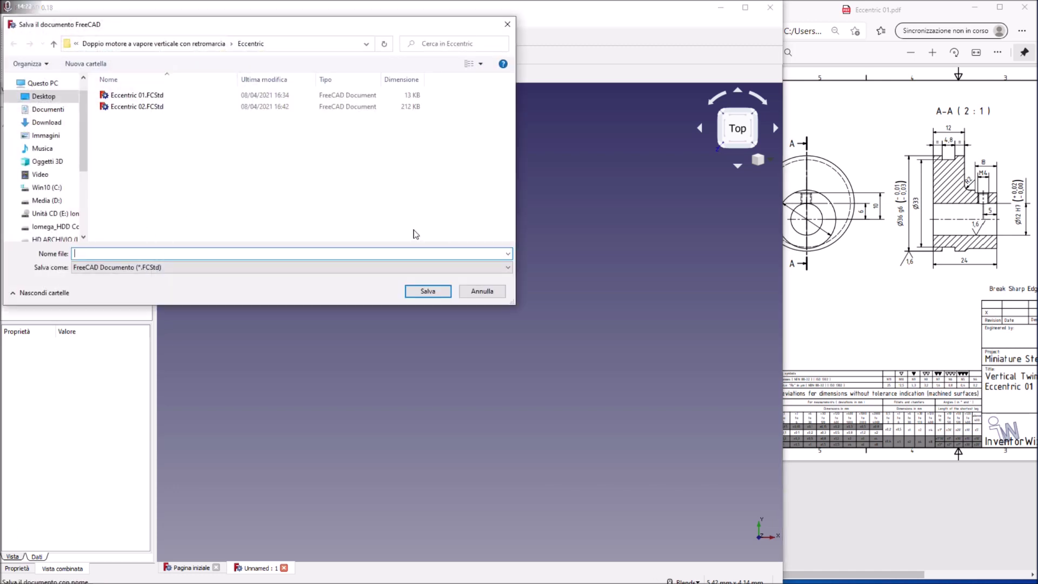
{"action": "type", "text": "Assie"}
{"action": "type", "text": "o"}
{"action": "key", "text": "Return"}
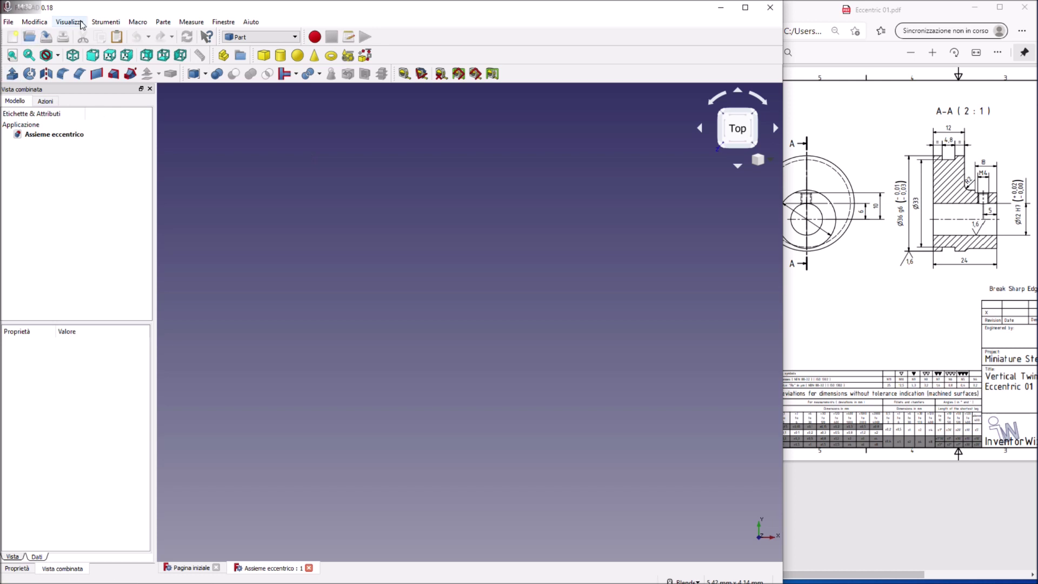
Show the axis origin, cancel the Merge project dialog, and bring up the import browser listing Ecce02.step.
{"action": "left_click", "coordinate": [69, 22]}
{"action": "left_click", "coordinate": [81, 177]}
{"action": "left_click", "coordinate": [9, 22]}
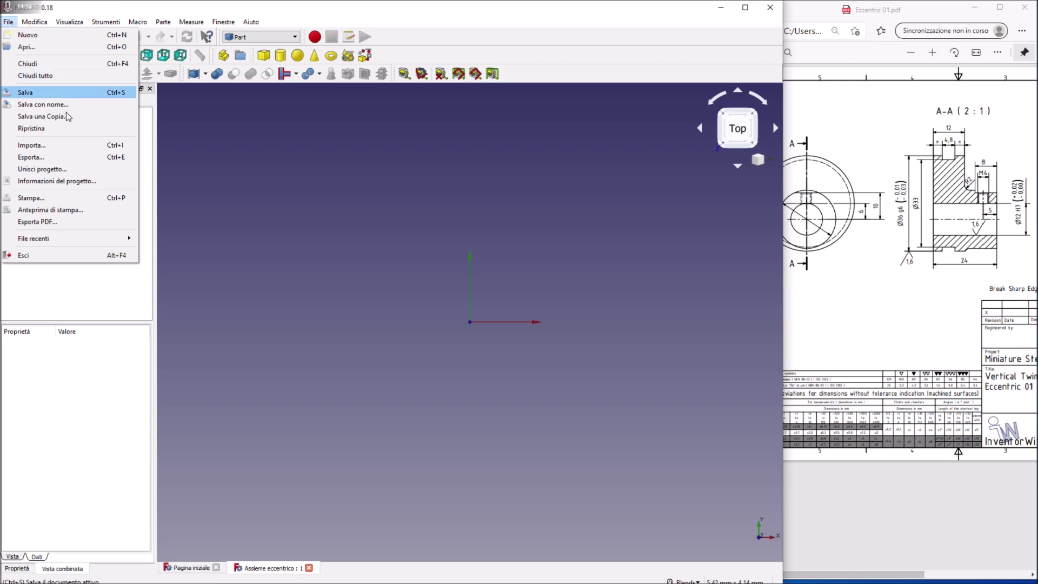
{"action": "left_click", "coordinate": [52, 170]}
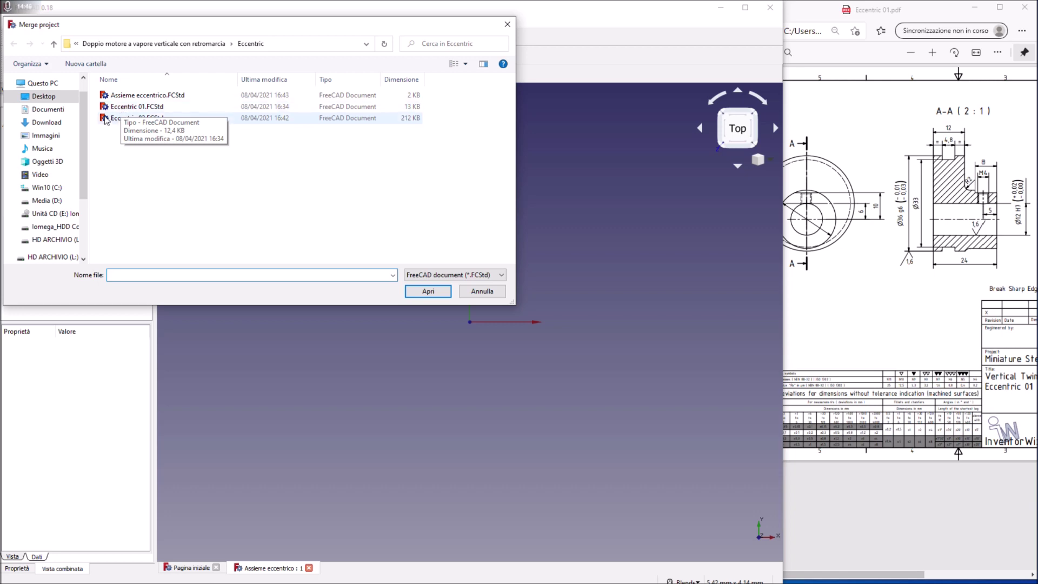
{"action": "left_click", "coordinate": [468, 292]}
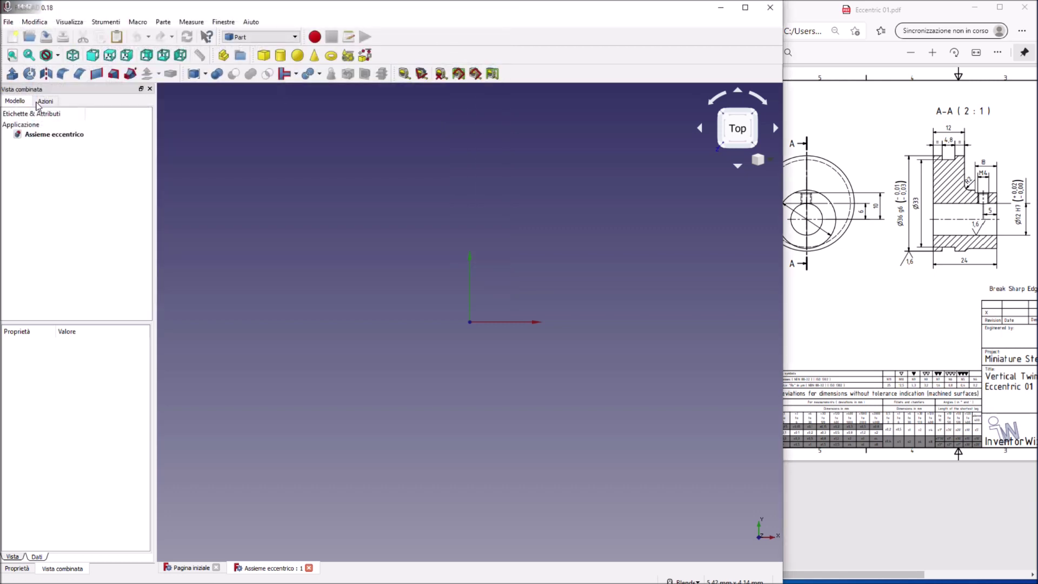
{"action": "left_click", "coordinate": [9, 21]}
{"action": "left_click", "coordinate": [16, 145]}
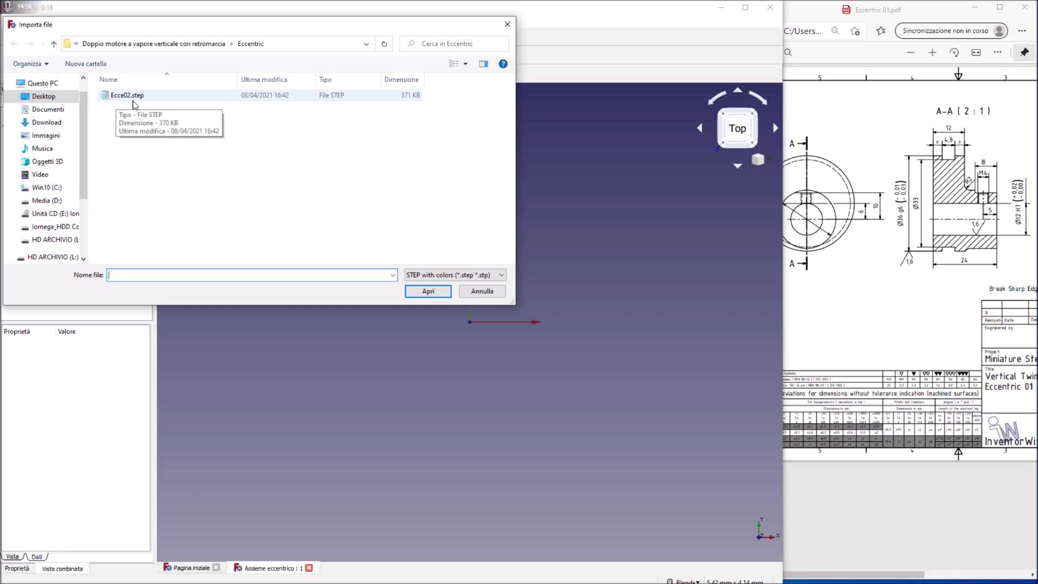
Import Ecce02.step, display the Assembly Eccentric drawing, and view the part from the front.
{"action": "double_click", "coordinate": [124, 100]}
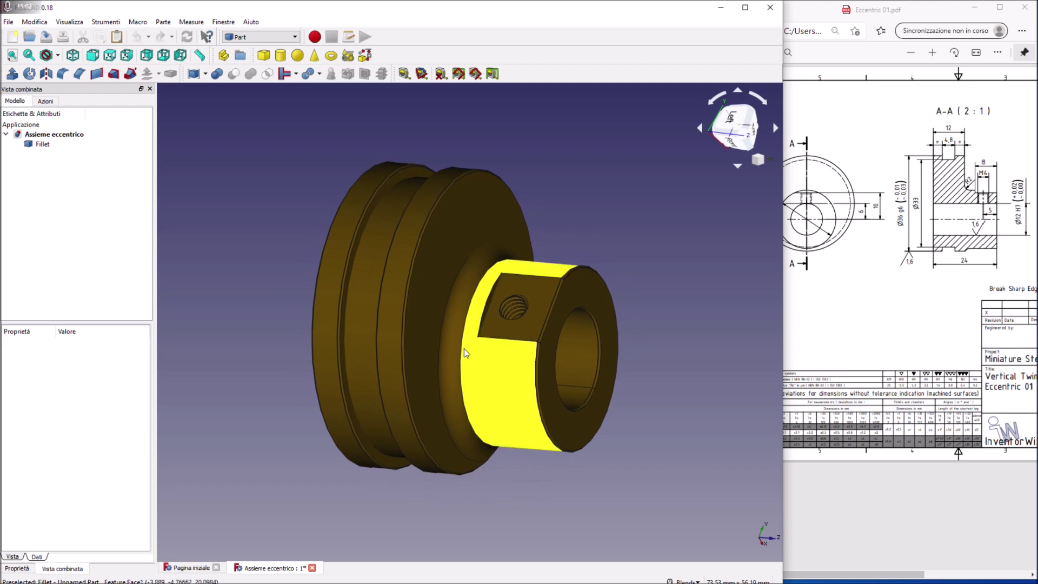
{"action": "left_click", "coordinate": [814, 52]}
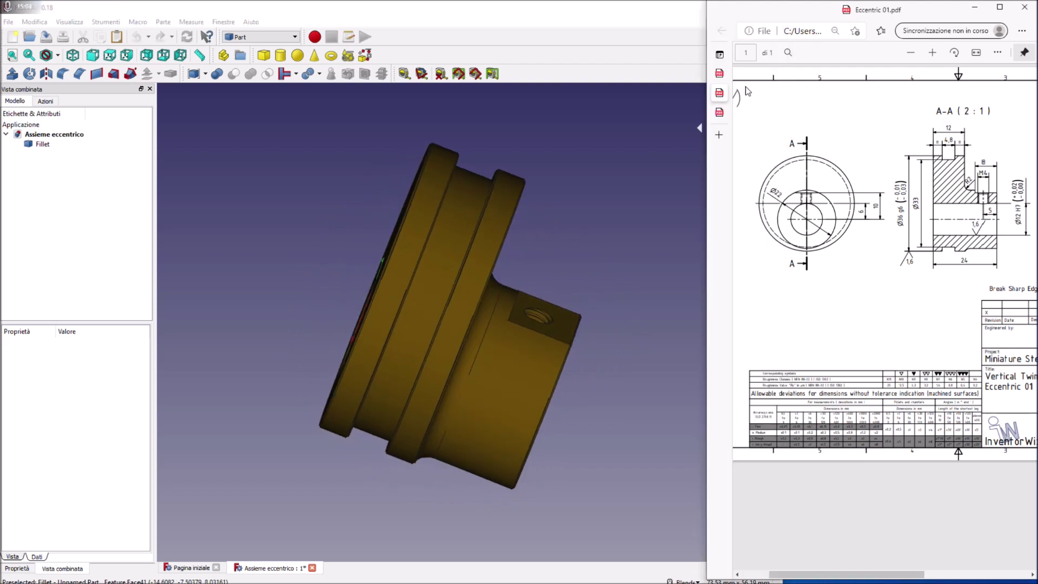
{"action": "left_click", "coordinate": [719, 73]}
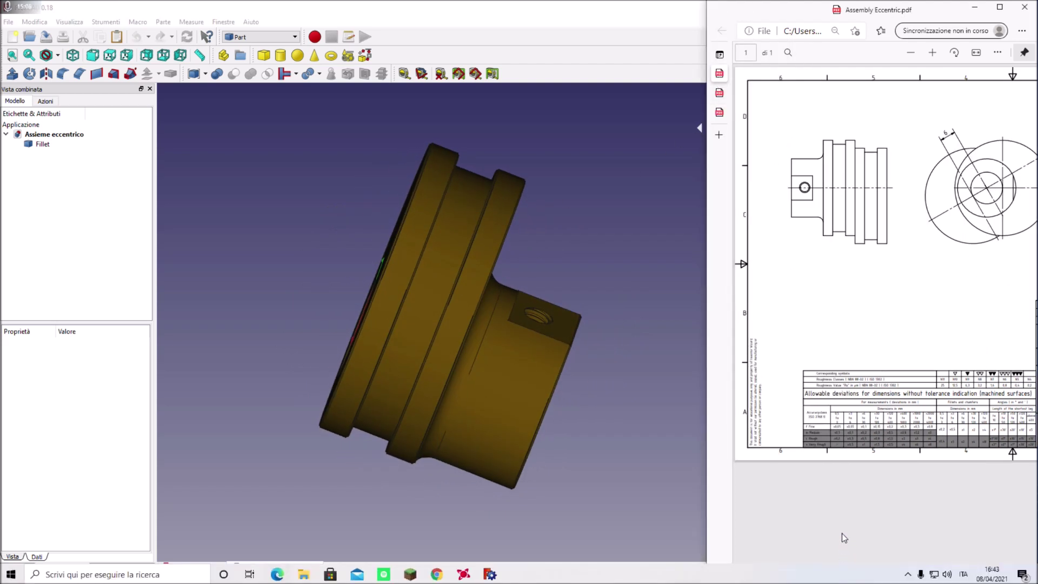
{"action": "mouse_move", "coordinate": [833, 574]}
{"action": "left_mouse_down"}
{"action": "mouse_move", "coordinate": [924, 577]}
{"action": "mouse_move", "coordinate": [841, 575]}
{"action": "mouse_move", "coordinate": [858, 580]}
{"action": "left_mouse_up"}
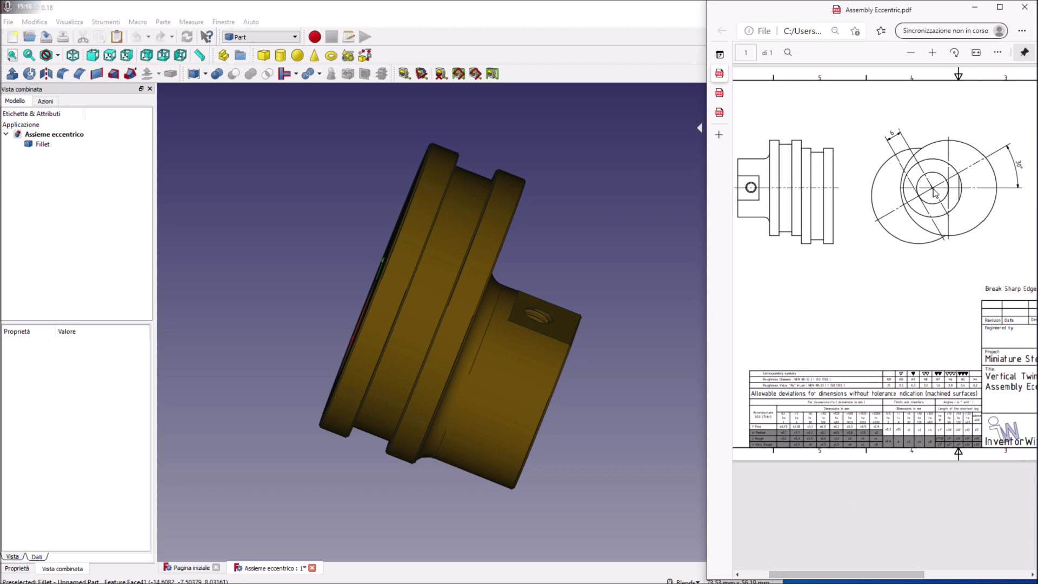
{"action": "left_click", "coordinate": [607, 368]}
{"action": "key", "text": "2"}
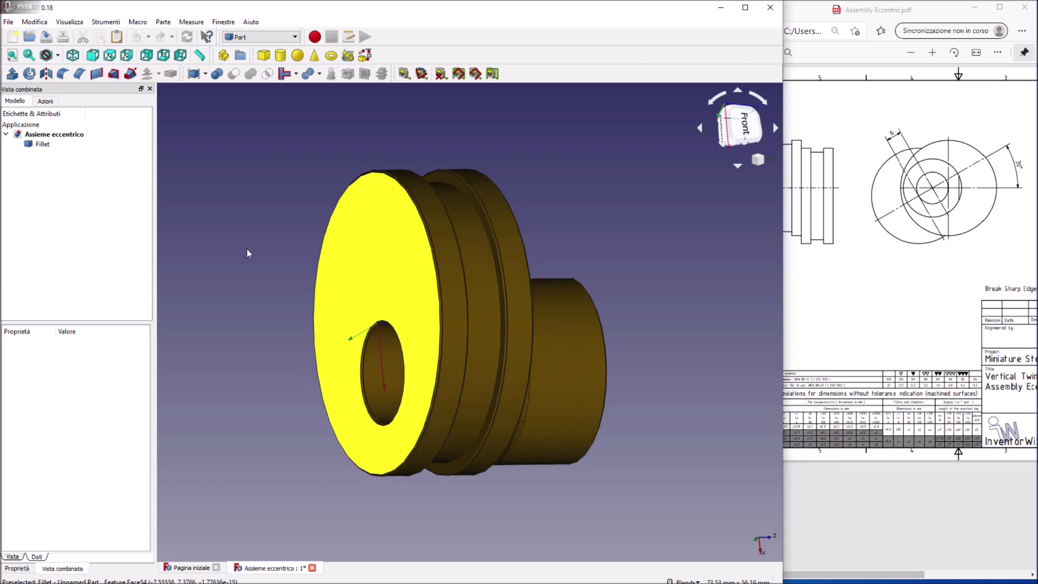
Shift the imported Fillet part along x through its Placement position.
{"action": "left_click", "coordinate": [43, 144]}
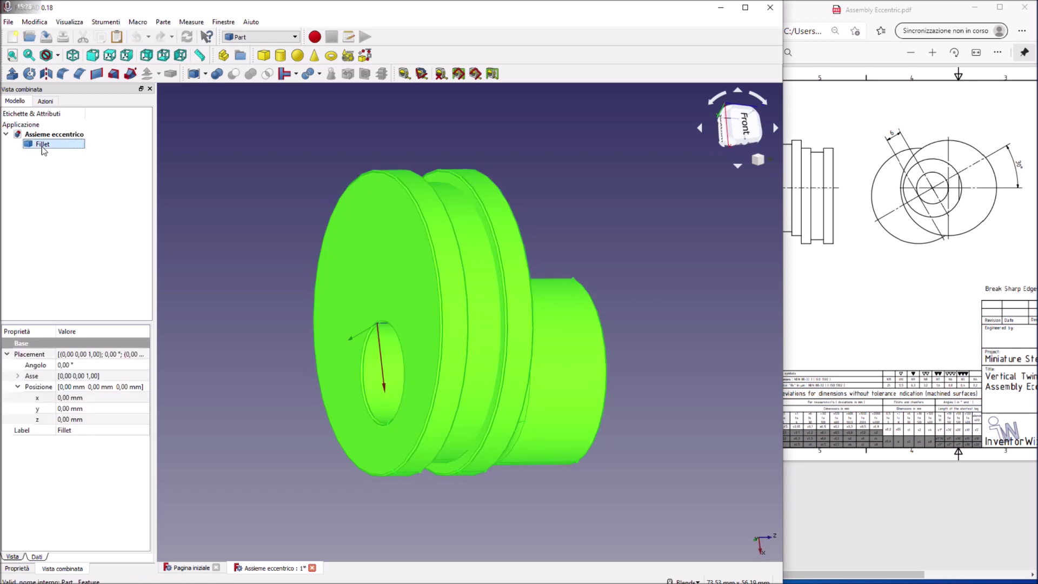
{"action": "left_click", "coordinate": [69, 398]}
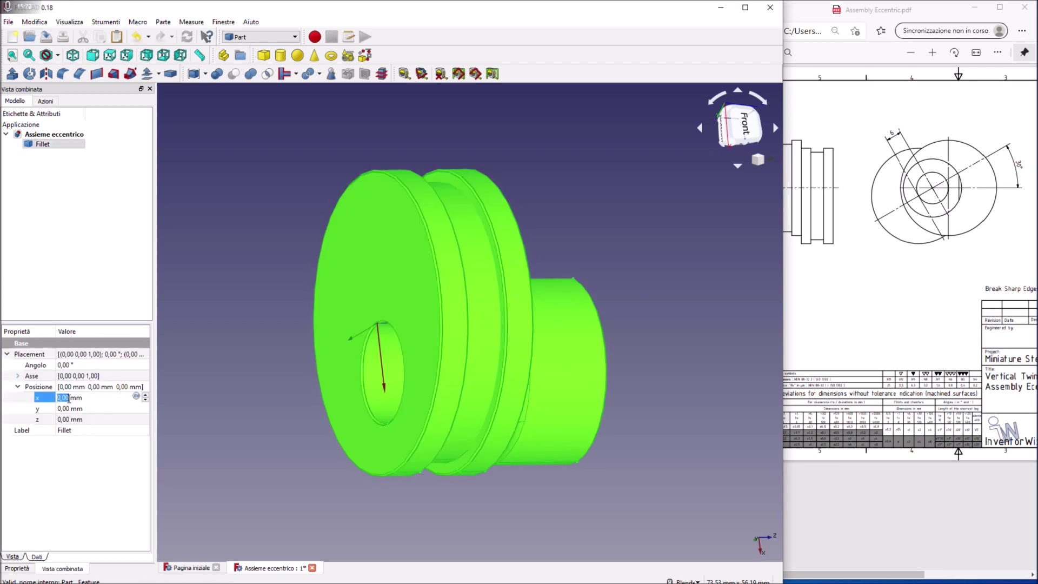
{"action": "scroll", "coordinate": [68, 398], "scroll_direction": "down", "scroll_amount": 3}
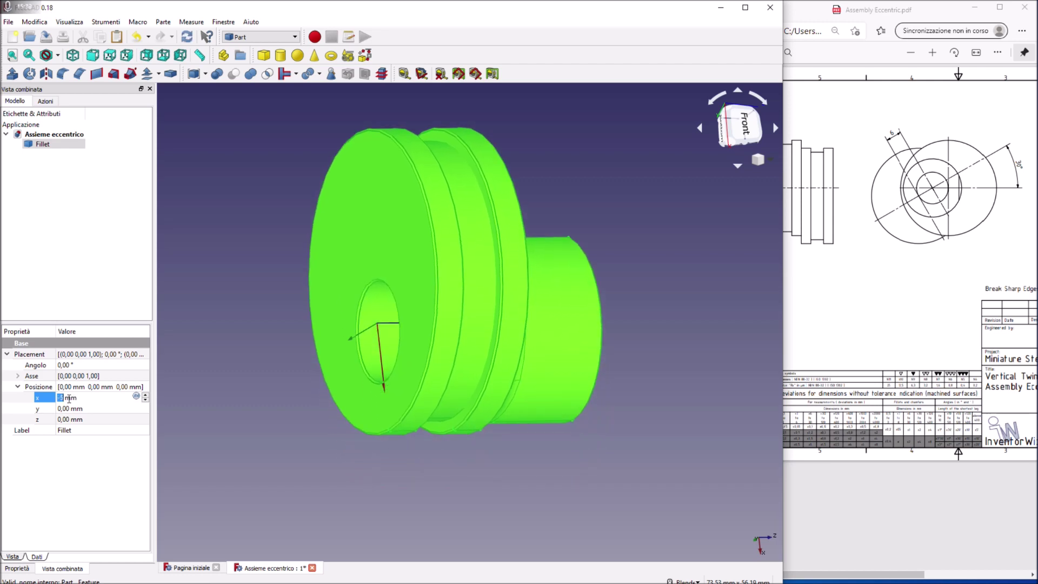
{"action": "left_click", "coordinate": [197, 339]}
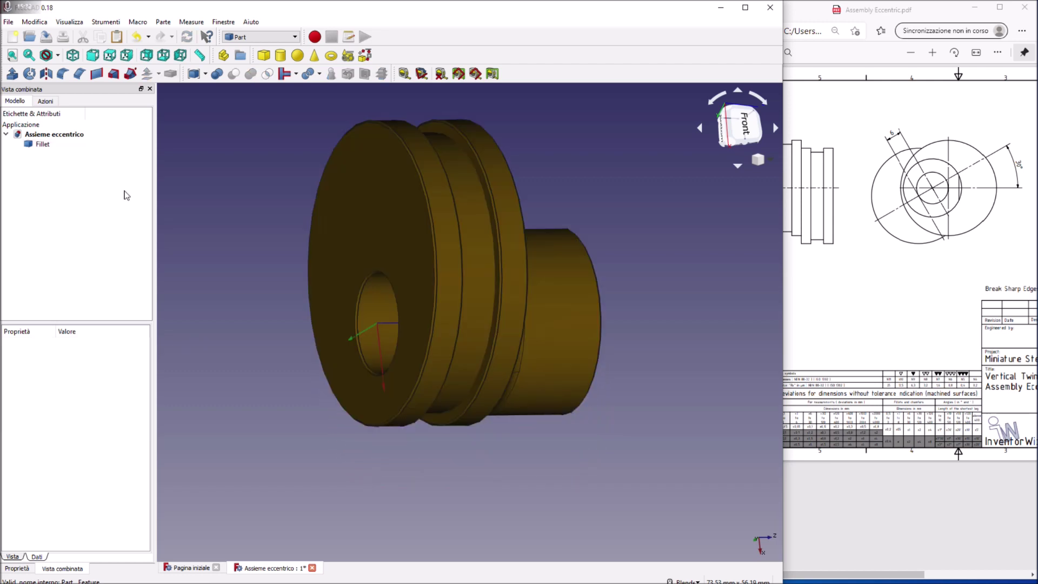
Merge Eccentric 01.FCStd into the assembly and expand the resulting Chamfer body.
{"action": "left_click", "coordinate": [8, 21]}
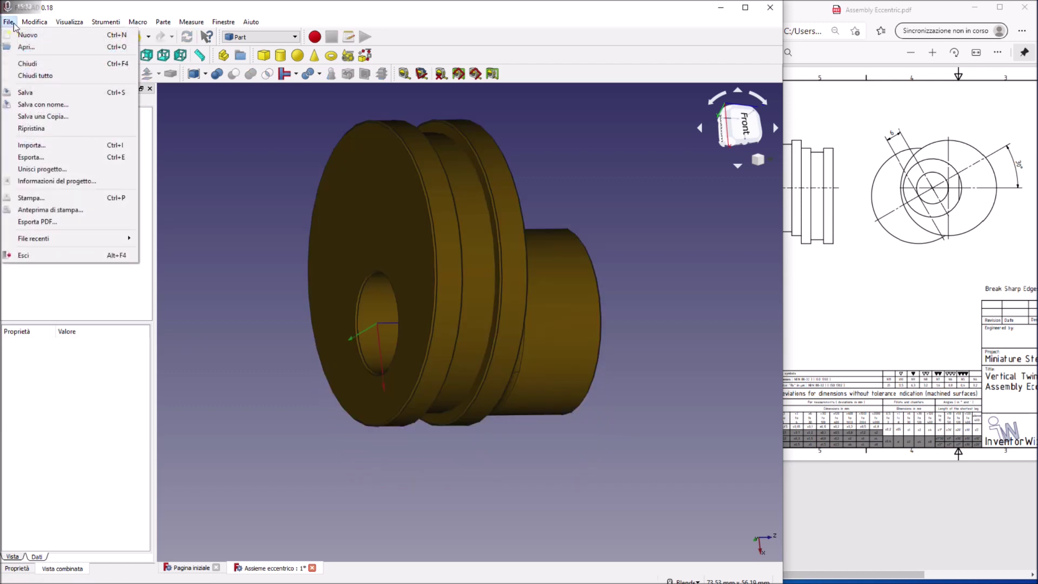
{"action": "left_click", "coordinate": [48, 169]}
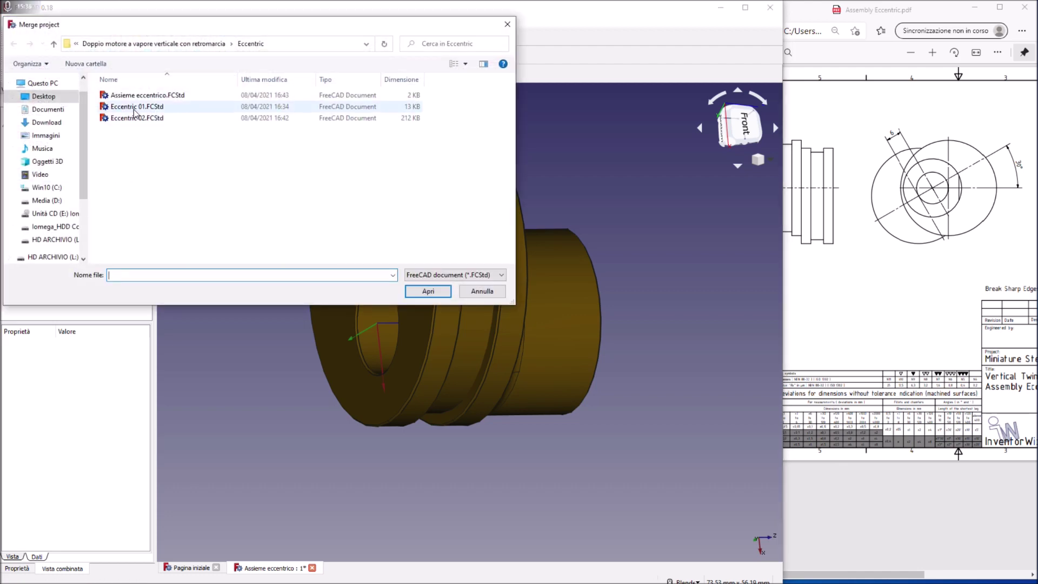
{"action": "double_click", "coordinate": [135, 108]}
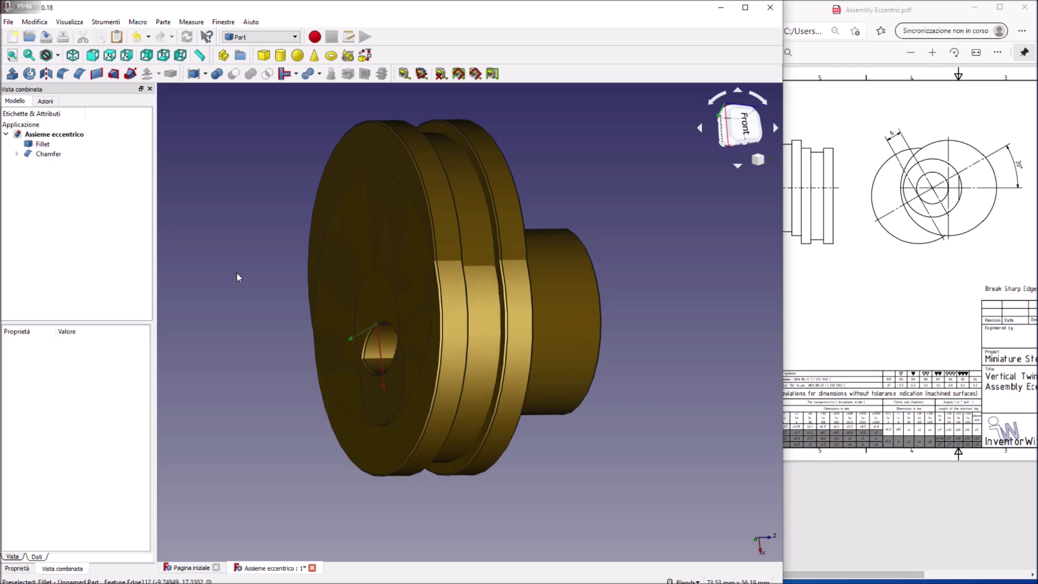
{"action": "left_click", "coordinate": [15, 155]}
Rotate the merged Chamfer part to a 180° placement angle.
{"action": "left_click", "coordinate": [40, 154]}
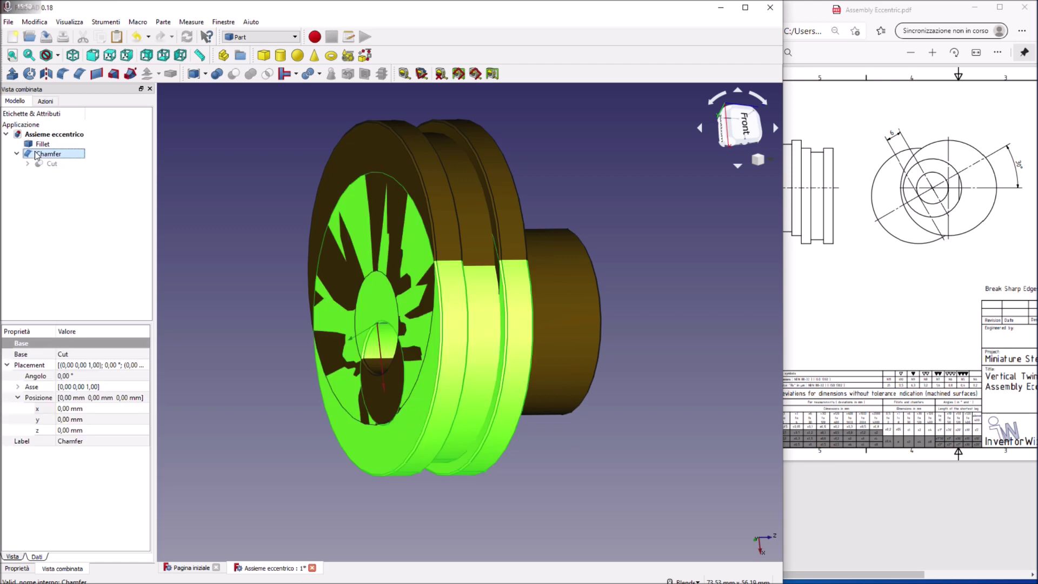
{"action": "left_click", "coordinate": [65, 377]}
{"action": "type", "text": "2"}
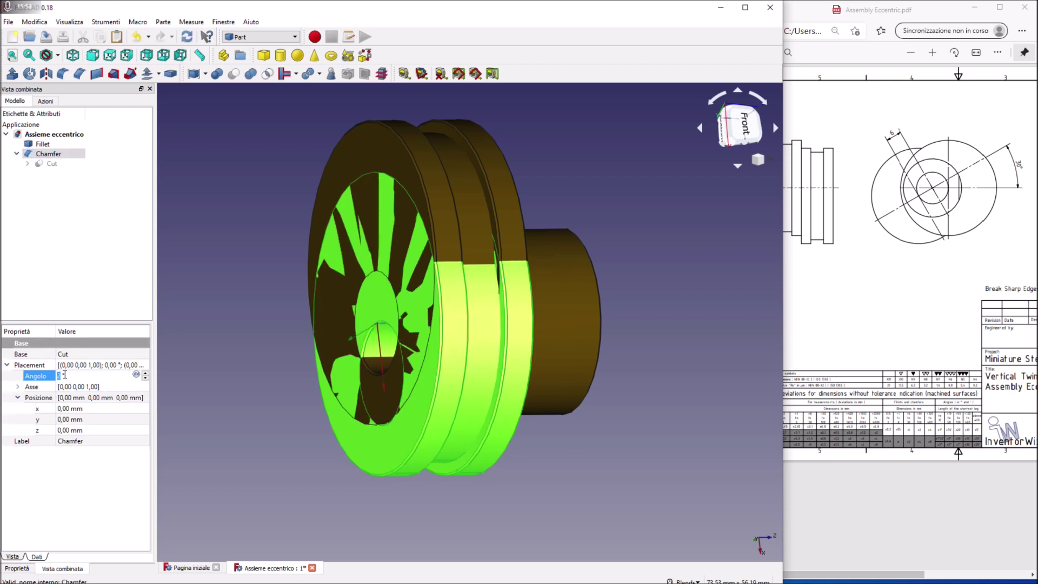
{"action": "type", "text": "180"}
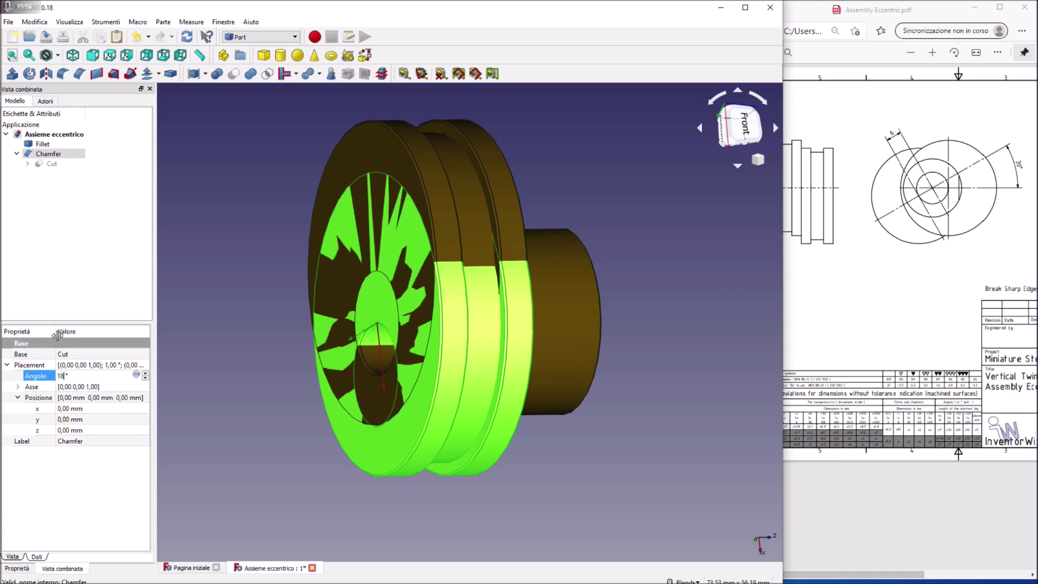
{"action": "key", "text": "Return"}
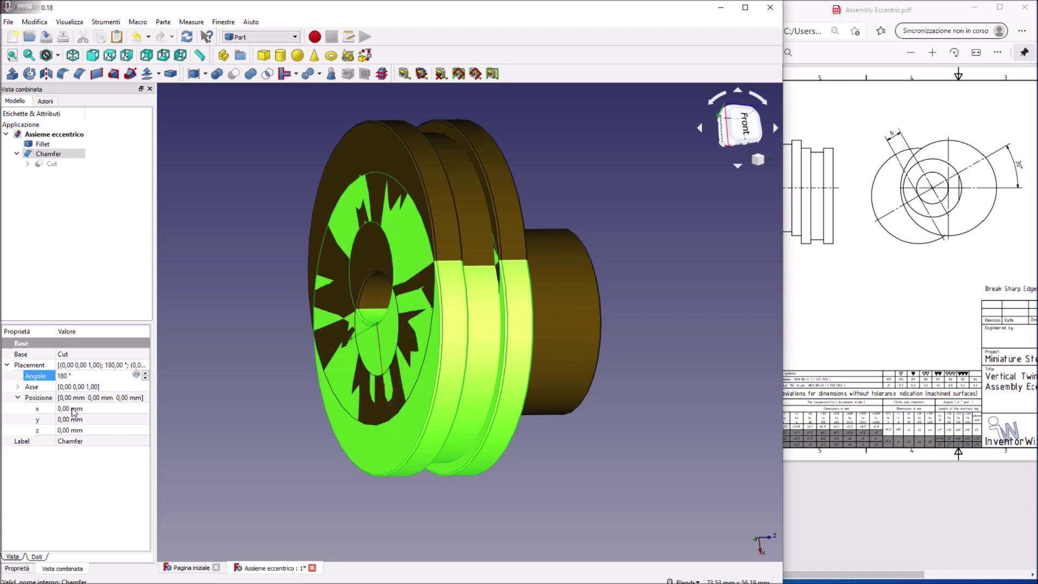
Set the Chamfer's x position to 6 mm.
{"action": "left_click", "coordinate": [72, 409]}
{"action": "scroll", "coordinate": [71, 408], "scroll_direction": "up", "scroll_amount": 1}
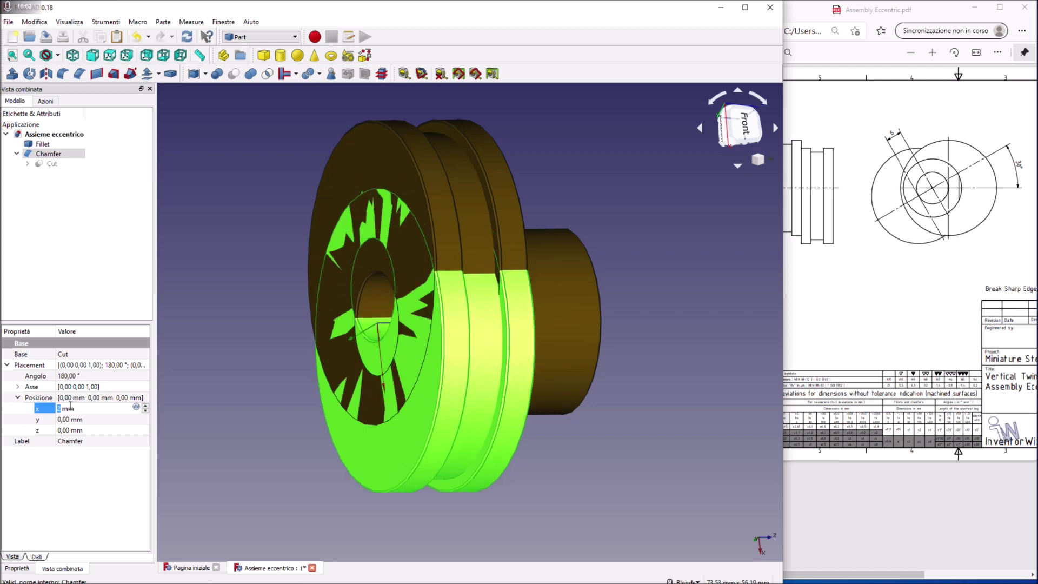
{"action": "scroll", "coordinate": [71, 408], "scroll_direction": "up", "scroll_amount": 1}
{"action": "scroll", "coordinate": [70, 408], "scroll_direction": "up", "scroll_amount": 1}
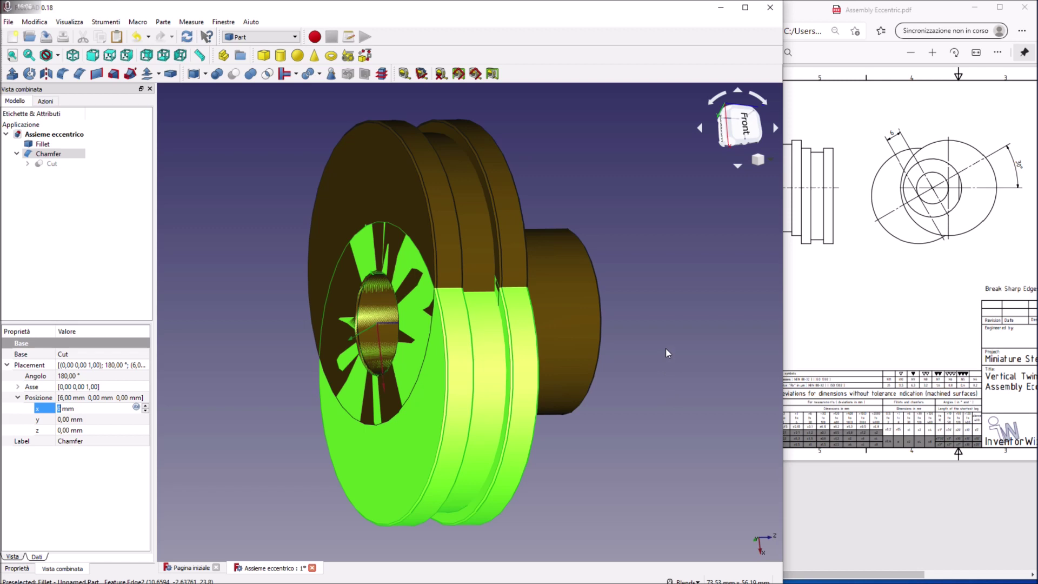
Switch to the top view turned to match the drawing, and save the assembly.
{"action": "mouse_move", "coordinate": [666, 348]}
{"action": "middle_mouse_down"}
{"action": "mouse_move", "coordinate": [688, 274]}
{"action": "mouse_move", "coordinate": [681, 197]}
{"action": "middle_mouse_up"}
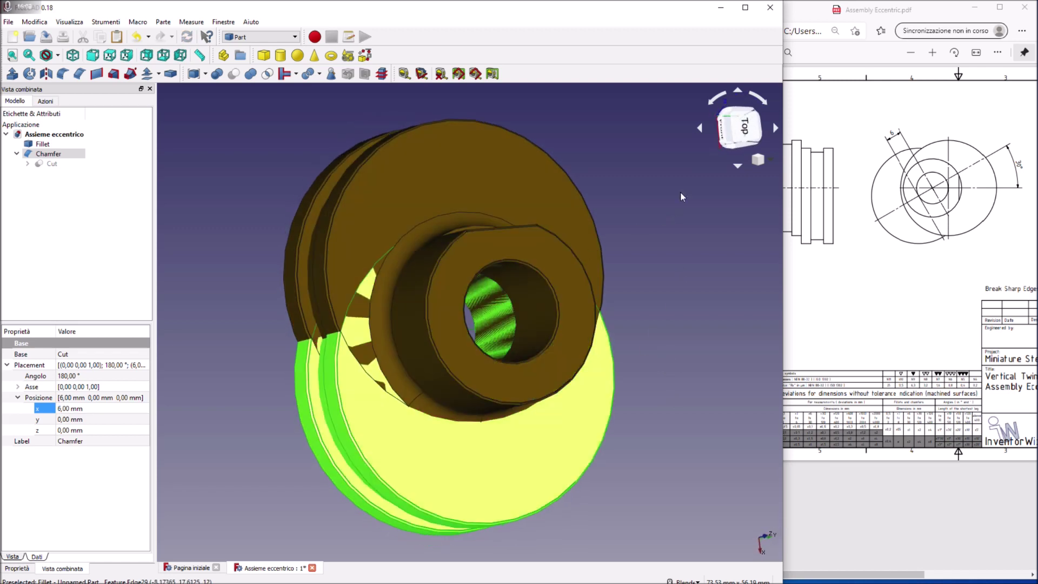
{"action": "left_click", "coordinate": [744, 126]}
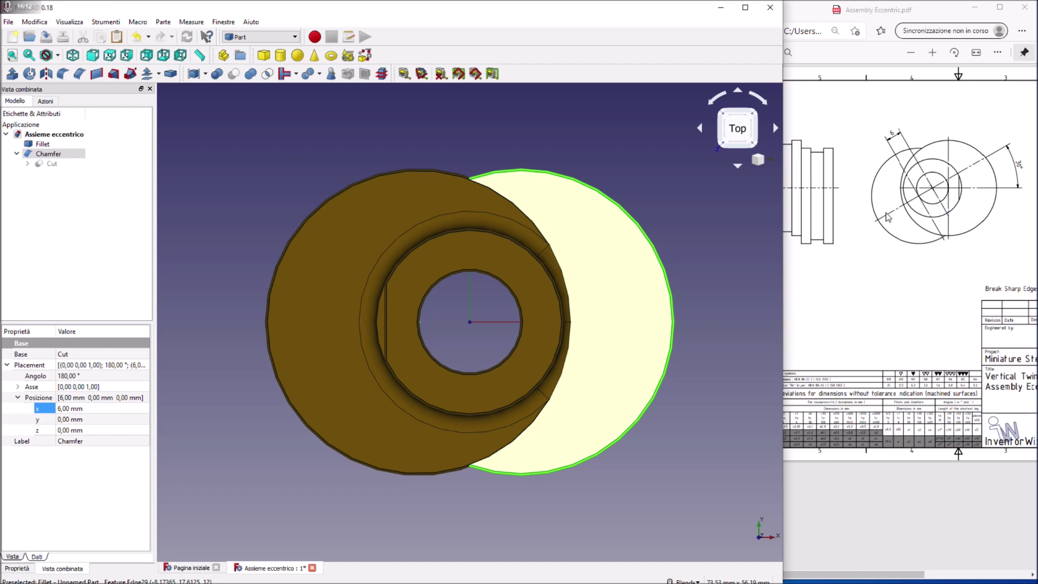
{"action": "left_click", "coordinate": [762, 102]}
{"action": "left_click", "coordinate": [762, 101]}
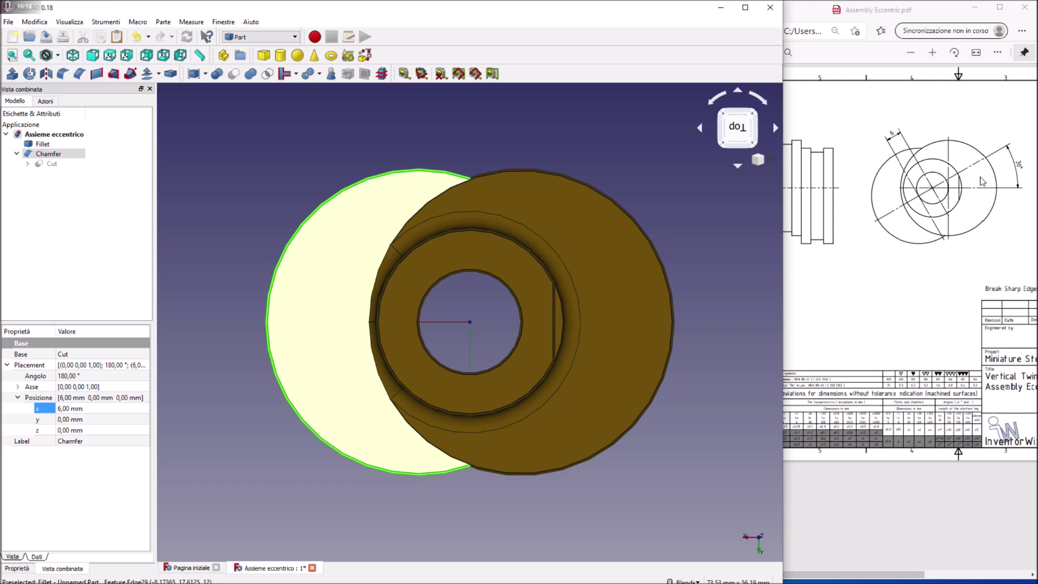
{"action": "left_click", "coordinate": [285, 338]}
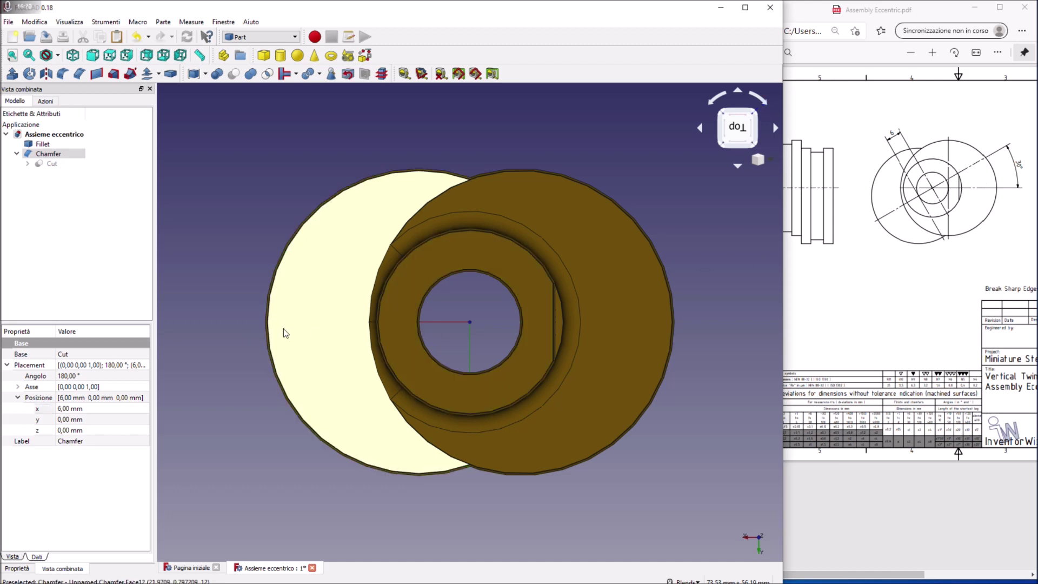
{"action": "left_click", "coordinate": [47, 36]}
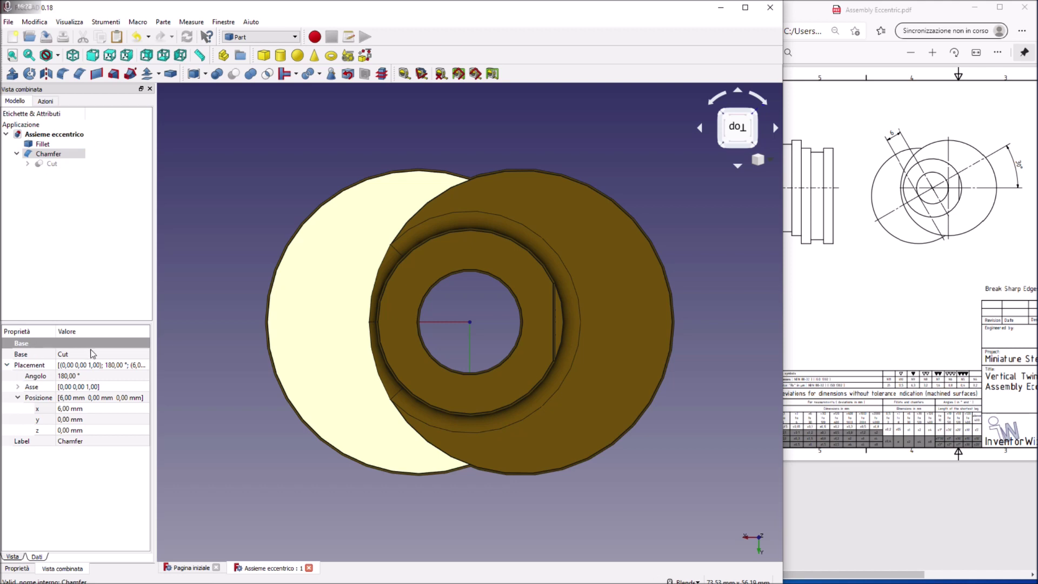
{"action": "left_click", "coordinate": [42, 367]}
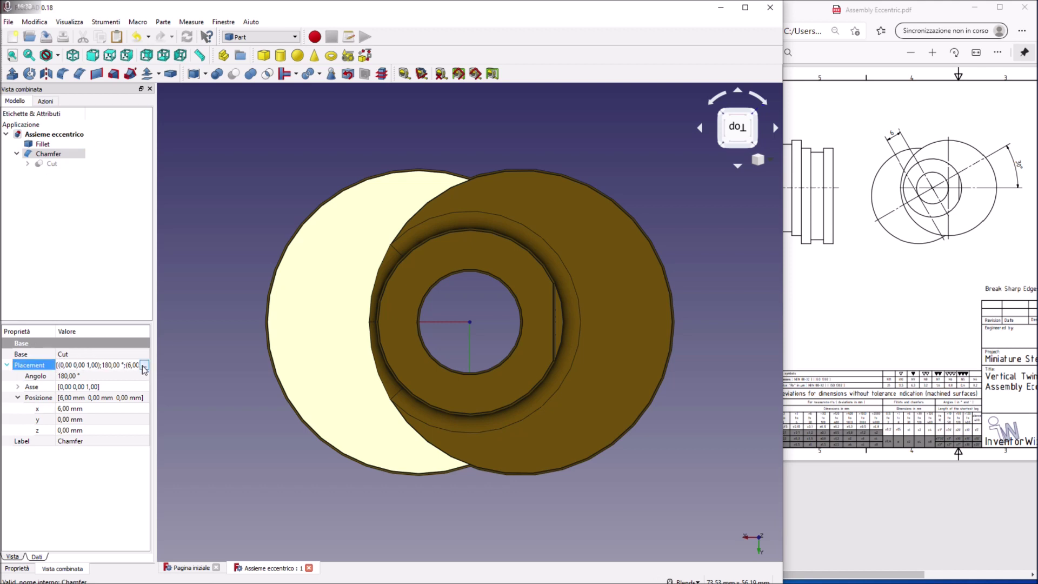
Open the Chamfer's Placement panel using rotation about an axis with angle.
{"action": "left_click", "coordinate": [144, 367]}
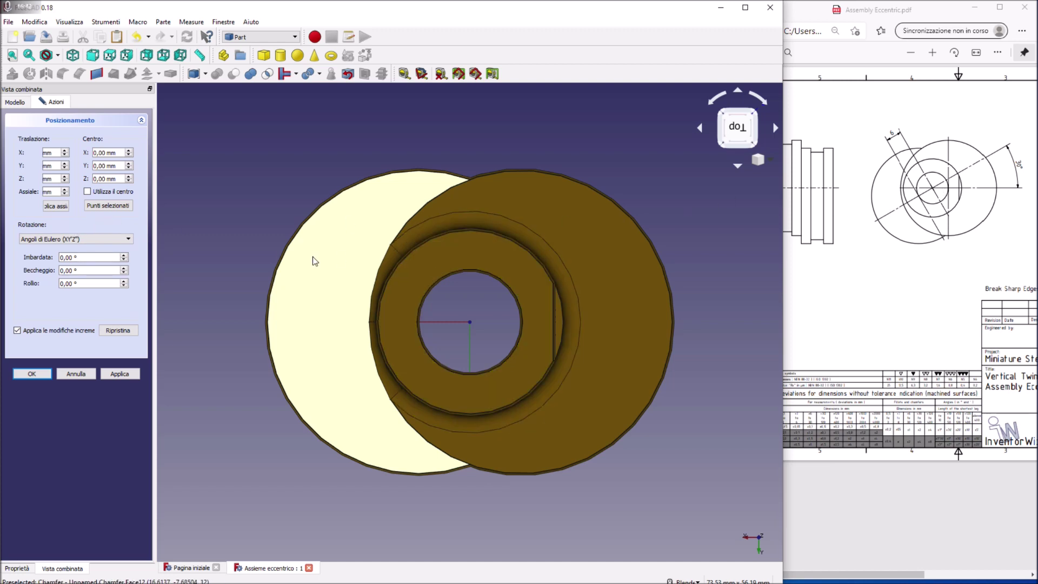
{"action": "left_click", "coordinate": [76, 238]}
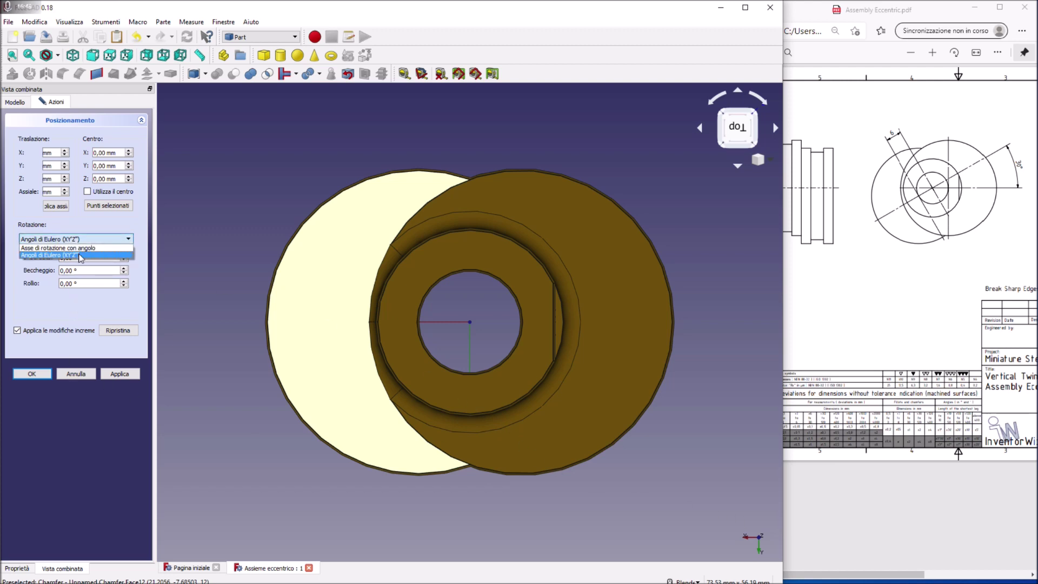
{"action": "left_click", "coordinate": [79, 247]}
Apply a further 30° rotation about Z, bringing the Chamfer to 210°.
{"action": "scroll", "coordinate": [76, 277], "scroll_direction": "up", "scroll_amount": 2}
{"action": "scroll", "coordinate": [75, 277], "scroll_direction": "up", "scroll_amount": 3}
{"action": "scroll", "coordinate": [76, 276], "scroll_direction": "up", "scroll_amount": 3}
{"action": "scroll", "coordinate": [76, 276], "scroll_direction": "up", "scroll_amount": 3}
{"action": "scroll", "coordinate": [75, 276], "scroll_direction": "up", "scroll_amount": 4}
{"action": "scroll", "coordinate": [76, 277], "scroll_direction": "up", "scroll_amount": 3}
{"action": "scroll", "coordinate": [76, 276], "scroll_direction": "up", "scroll_amount": 3}
{"action": "scroll", "coordinate": [75, 276], "scroll_direction": "up", "scroll_amount": 4}
{"action": "scroll", "coordinate": [76, 276], "scroll_direction": "up", "scroll_amount": 1}
{"action": "scroll", "coordinate": [75, 277], "scroll_direction": "up", "scroll_amount": 2}
{"action": "scroll", "coordinate": [75, 276], "scroll_direction": "up", "scroll_amount": 1}
{"action": "scroll", "coordinate": [76, 276], "scroll_direction": "up", "scroll_amount": 1}
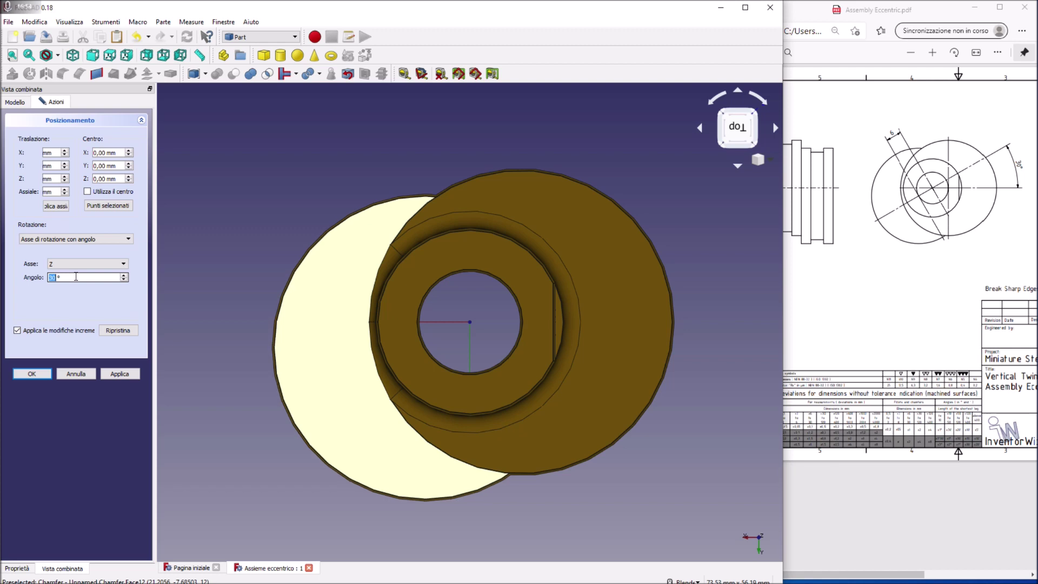
{"action": "left_click", "coordinate": [128, 374]}
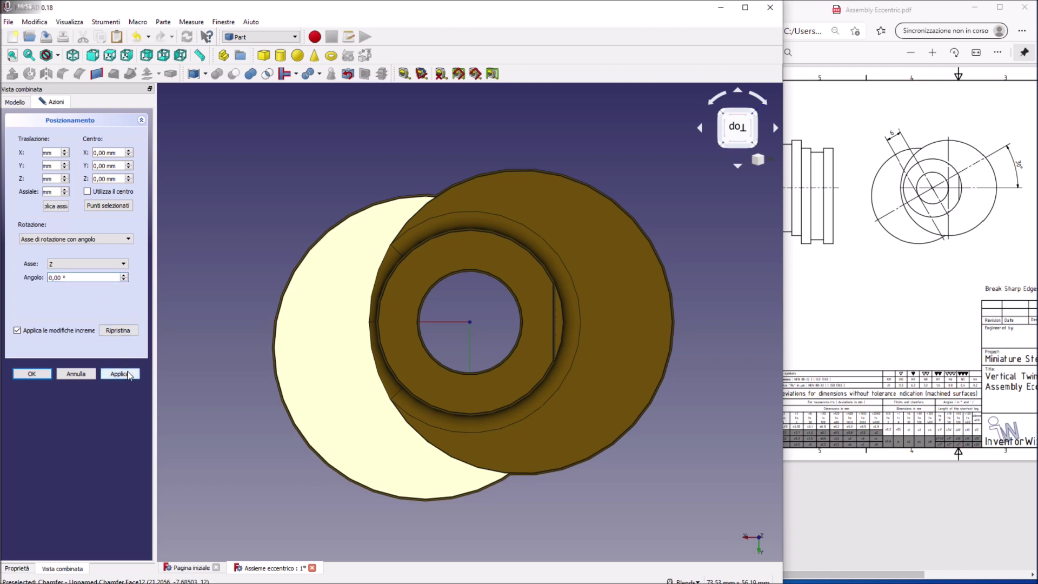
{"action": "left_click", "coordinate": [45, 375]}
Tilt the view, clear the selection and collapse Chamfer in the tree.
{"action": "mouse_move", "coordinate": [222, 257]}
{"action": "middle_mouse_down"}
{"action": "mouse_move", "coordinate": [260, 254]}
{"action": "mouse_move", "coordinate": [227, 260]}
{"action": "middle_mouse_up"}
{"action": "left_click", "coordinate": [248, 256]}
{"action": "left_click", "coordinate": [17, 154]}
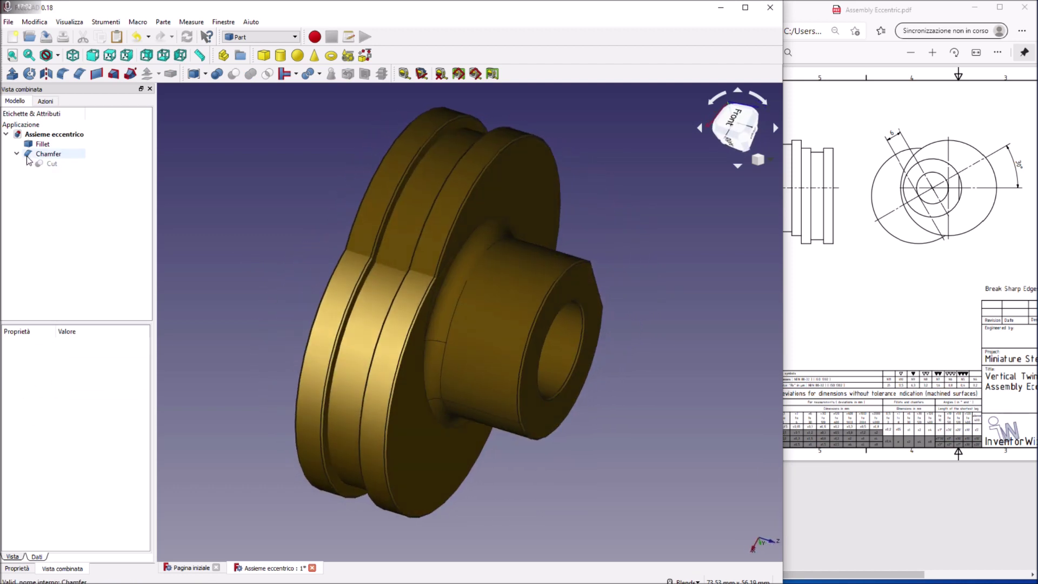
Set the Chamfer's Placement z position to -12 mm.
{"action": "left_click", "coordinate": [24, 155]}
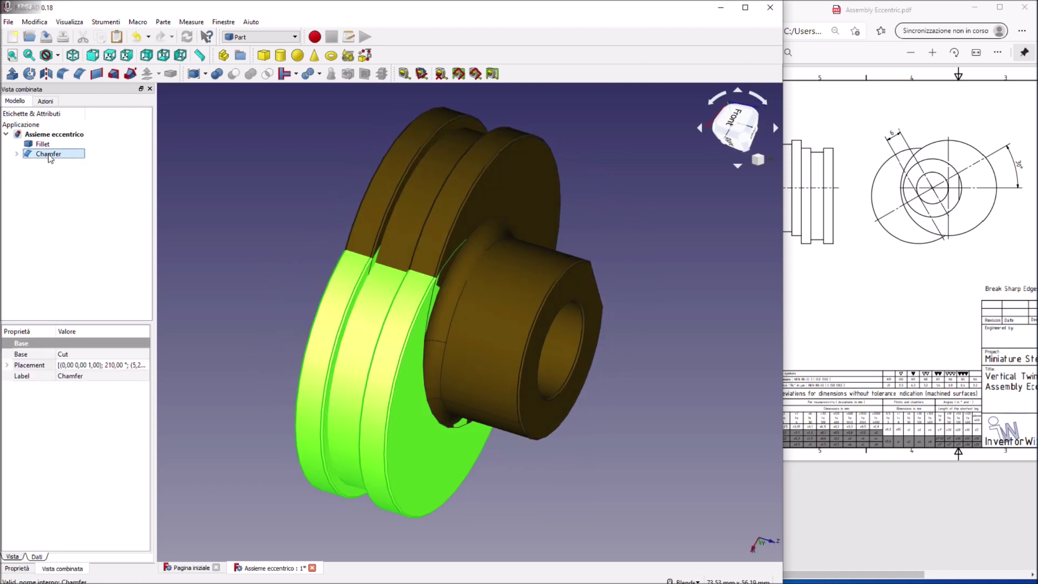
{"action": "left_click", "coordinate": [8, 367]}
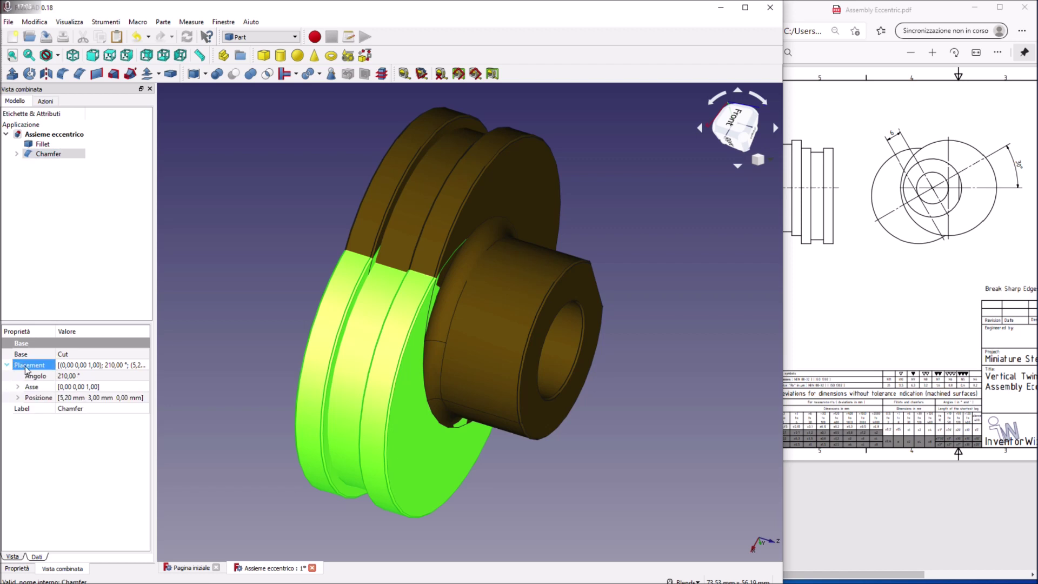
{"action": "left_click", "coordinate": [23, 398]}
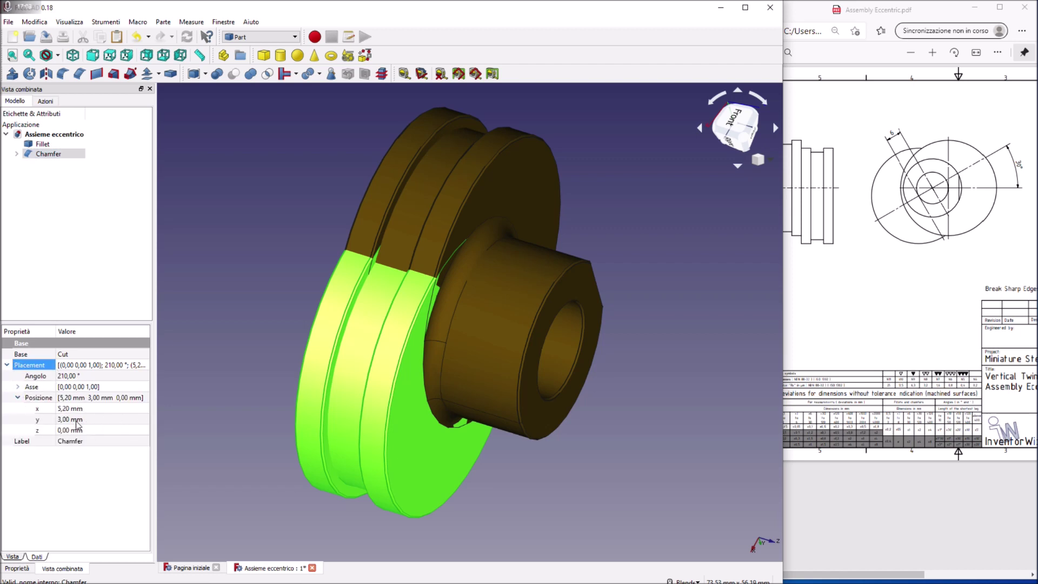
{"action": "left_click", "coordinate": [80, 428]}
{"action": "scroll", "coordinate": [80, 428], "scroll_direction": "down", "scroll_amount": 3}
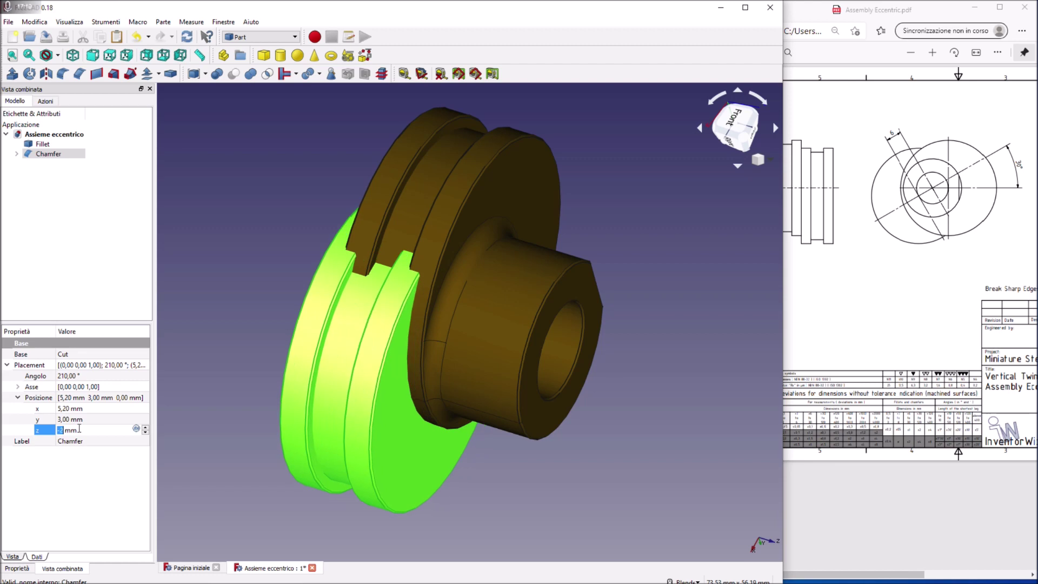
{"action": "scroll", "coordinate": [79, 428], "scroll_direction": "down", "scroll_amount": 3}
{"action": "scroll", "coordinate": [79, 429], "scroll_direction": "down", "scroll_amount": 4}
{"action": "scroll", "coordinate": [79, 428], "scroll_direction": "down", "scroll_amount": 2}
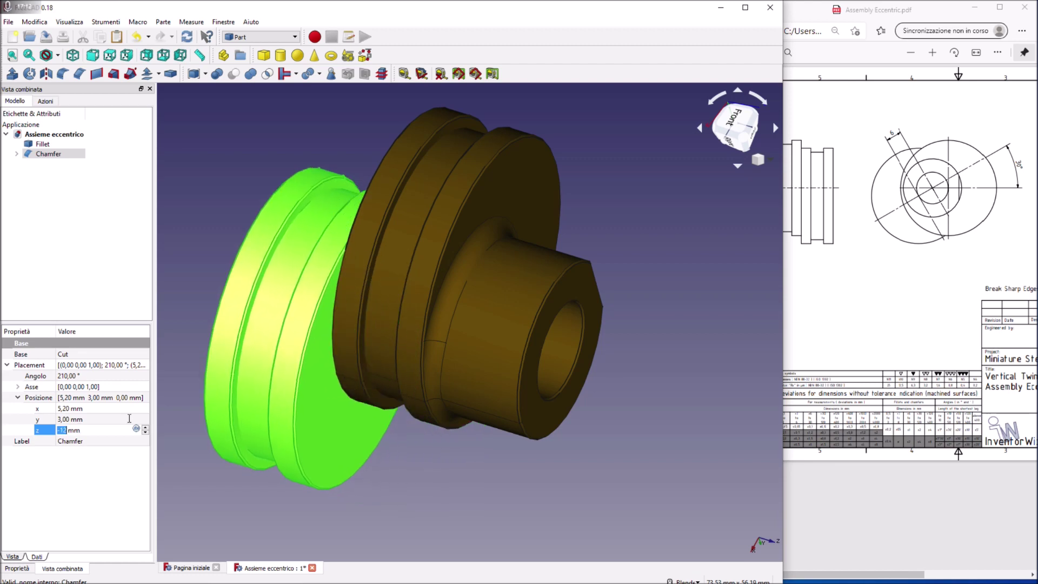
Deselect the part, orbit to a tilted view and widen the assembly drawing.
{"action": "left_click", "coordinate": [655, 280]}
{"action": "mouse_move", "coordinate": [656, 283]}
{"action": "middle_mouse_down"}
{"action": "mouse_move", "coordinate": [541, 303]}
{"action": "mouse_move", "coordinate": [811, 389]}
{"action": "middle_mouse_up"}
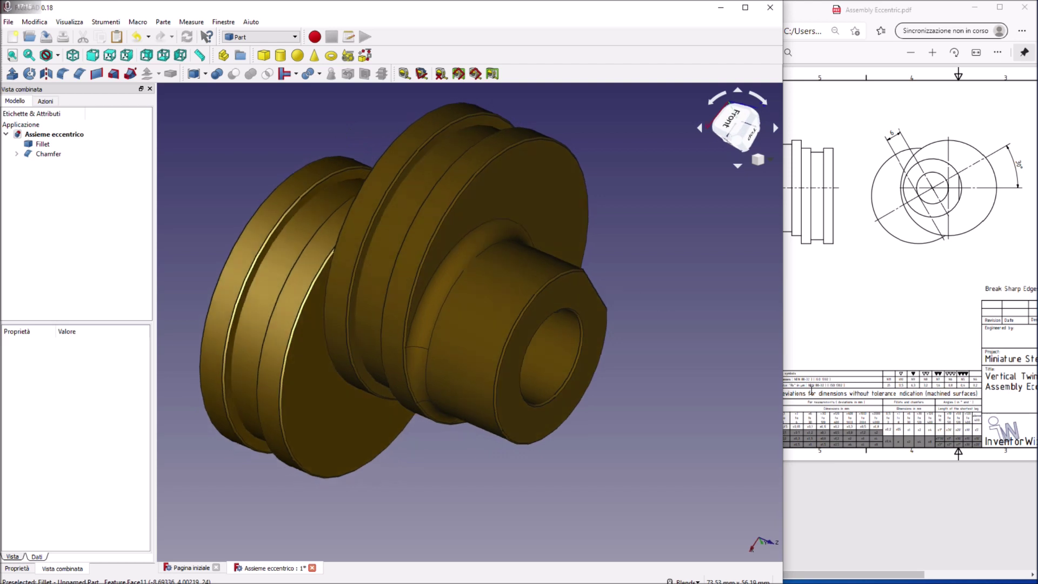
{"action": "left_click_drag", "start_coordinate": [784, 476], "coordinate": [686, 480]}
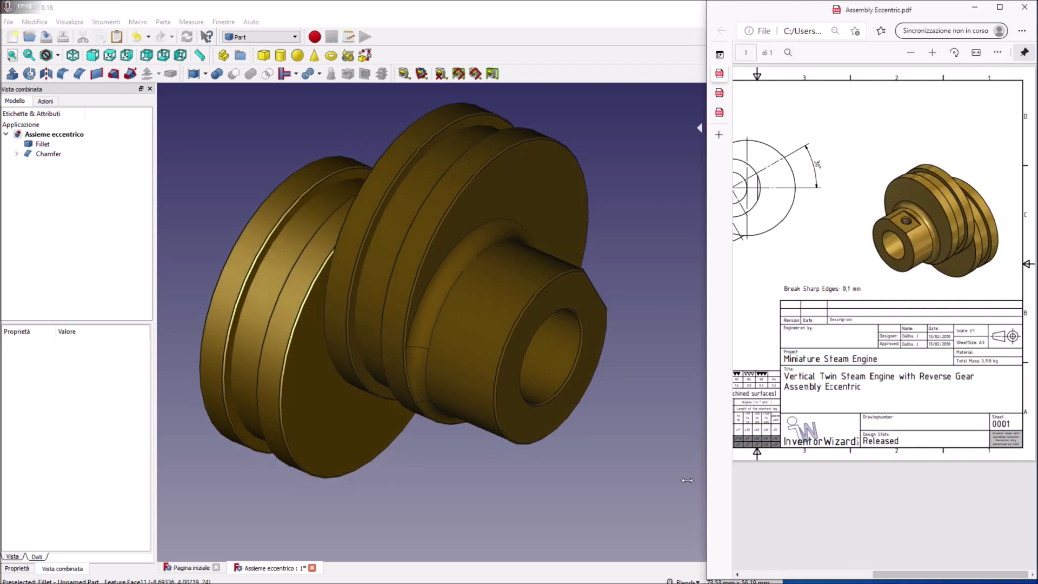
Orbit and zoom the two-part assembly, including a left view, to compare it with the drawing.
{"action": "middle_click_drag", "start_coordinate": [608, 309], "coordinate": [486, 325]}
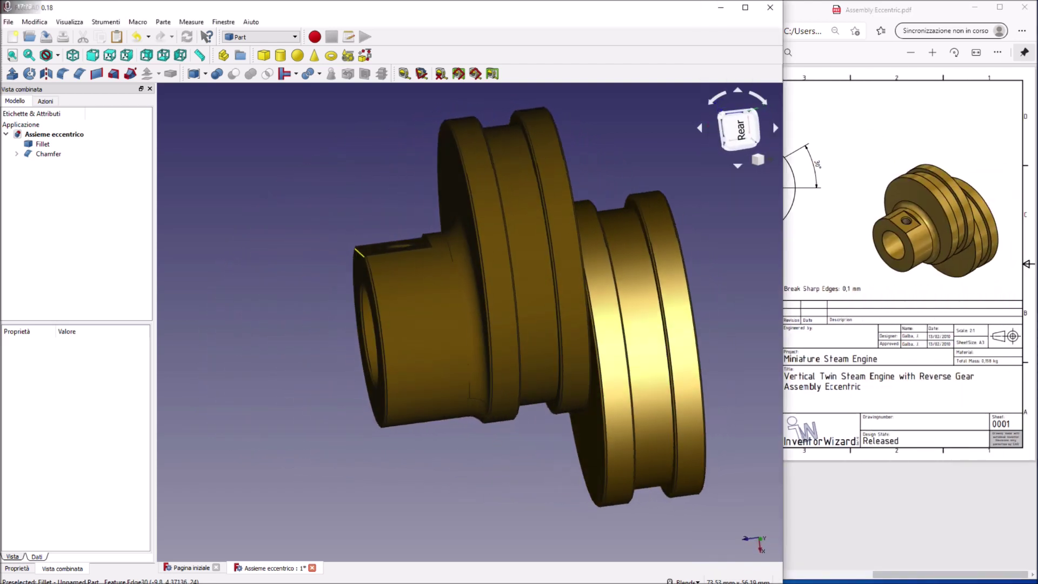
{"action": "middle_click_drag", "start_coordinate": [355, 250], "coordinate": [182, 123]}
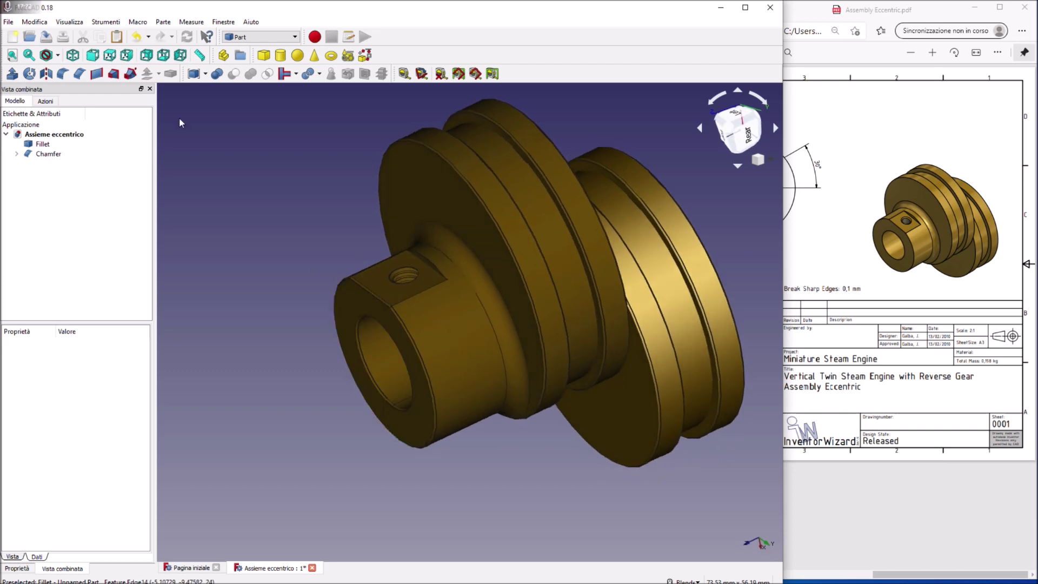
{"action": "scroll", "coordinate": [443, 190], "scroll_direction": "down", "scroll_amount": 5}
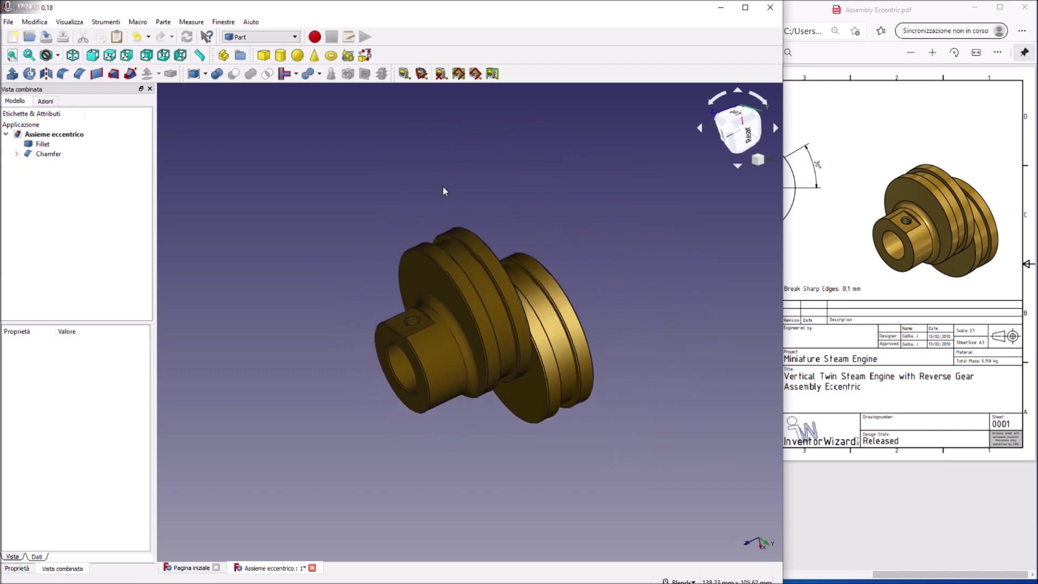
{"action": "scroll", "coordinate": [523, 297], "scroll_direction": "up", "scroll_amount": 3}
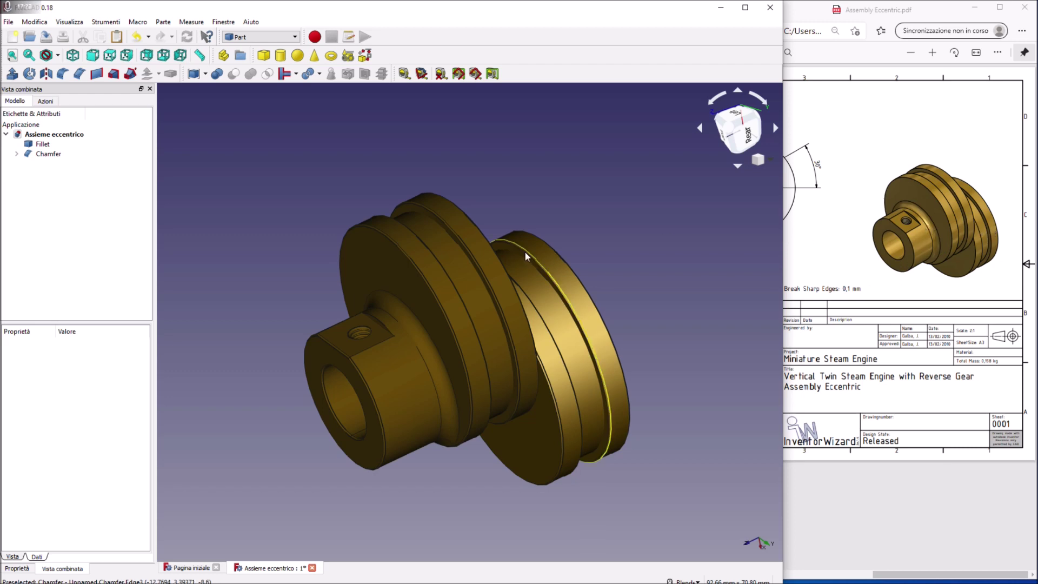
{"action": "left_click", "coordinate": [738, 166]}
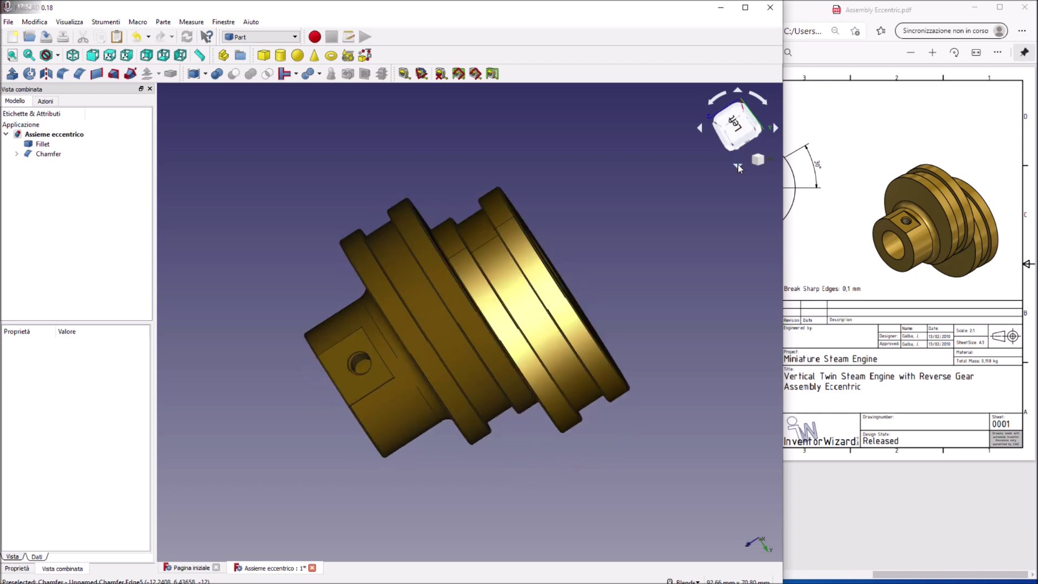
{"action": "mouse_move", "coordinate": [610, 312]}
{"action": "middle_mouse_down"}
{"action": "mouse_move", "coordinate": [623, 285]}
{"action": "mouse_move", "coordinate": [470, 417]}
{"action": "middle_mouse_up"}
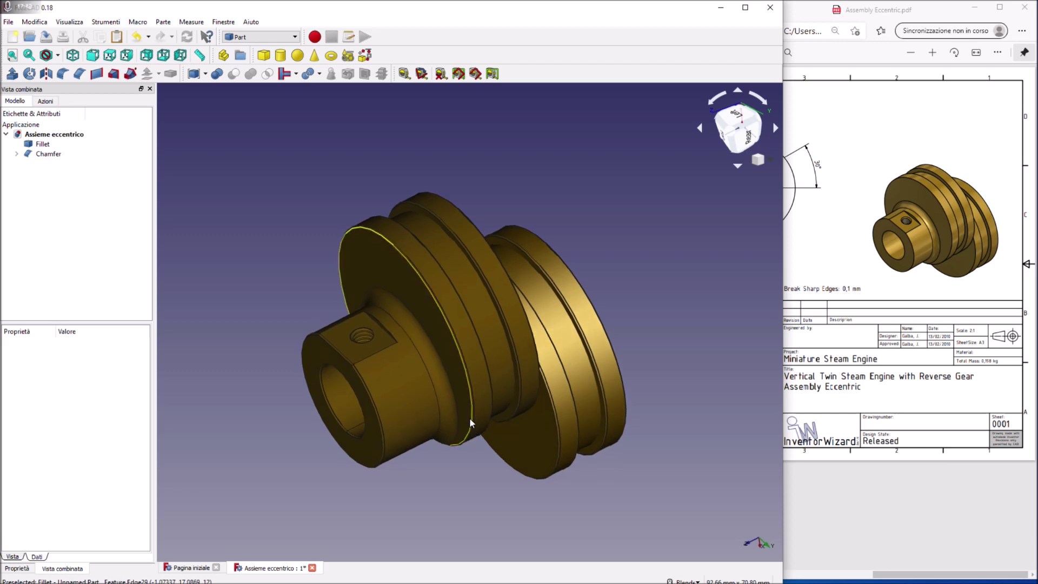
{"action": "mouse_move", "coordinate": [647, 294]}
{"action": "middle_mouse_down"}
{"action": "mouse_move", "coordinate": [595, 325]}
{"action": "mouse_move", "coordinate": [616, 367]}
{"action": "mouse_move", "coordinate": [573, 325]}
{"action": "middle_mouse_up"}
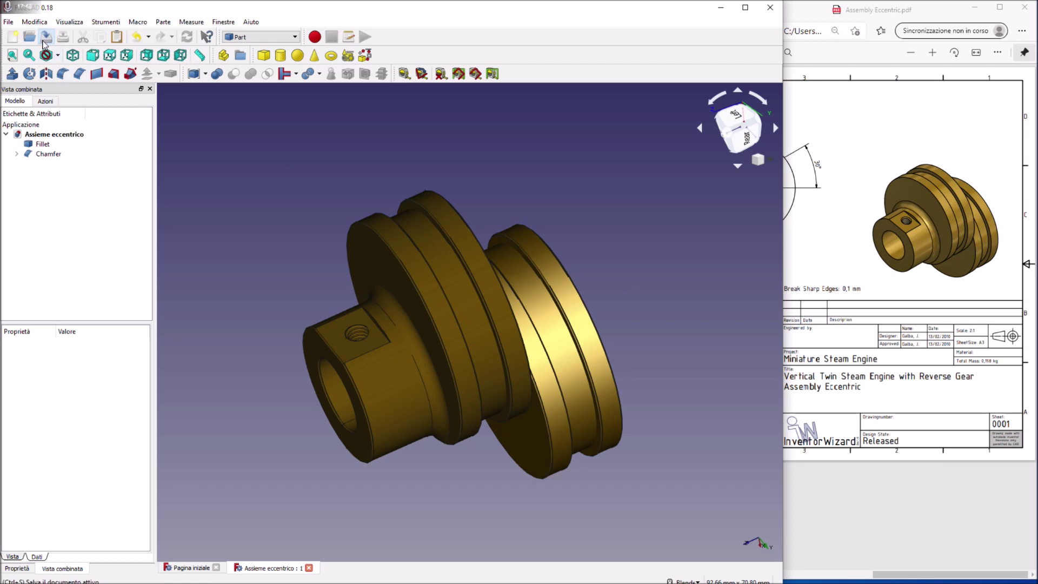